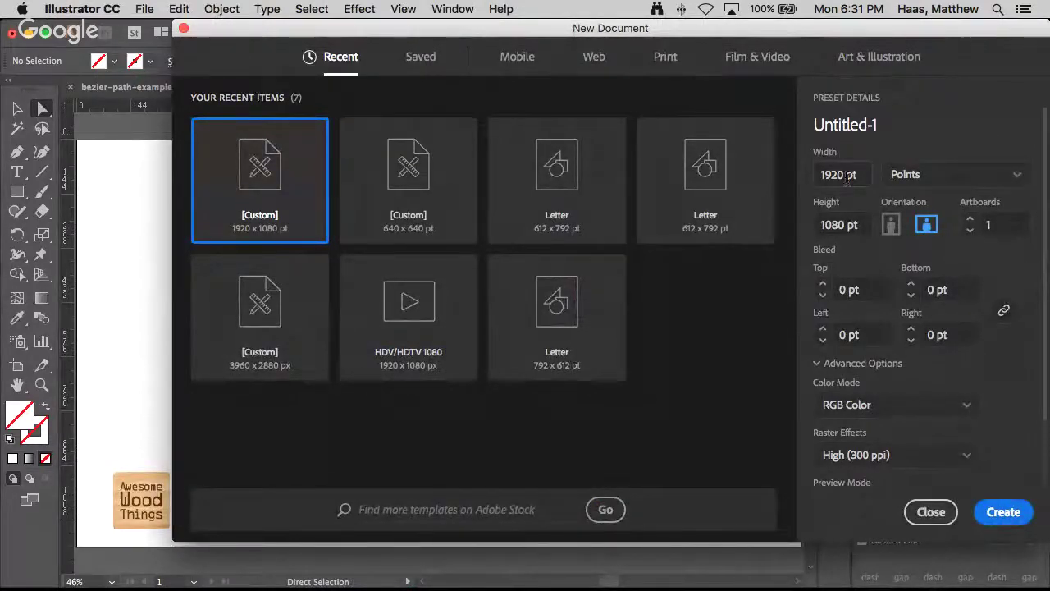
- Create a 1920 x 1080 pt RGB document and draw a straight two-point path with the Pen tool, ending at about X 698, Y 165 pt
click(1003, 513)
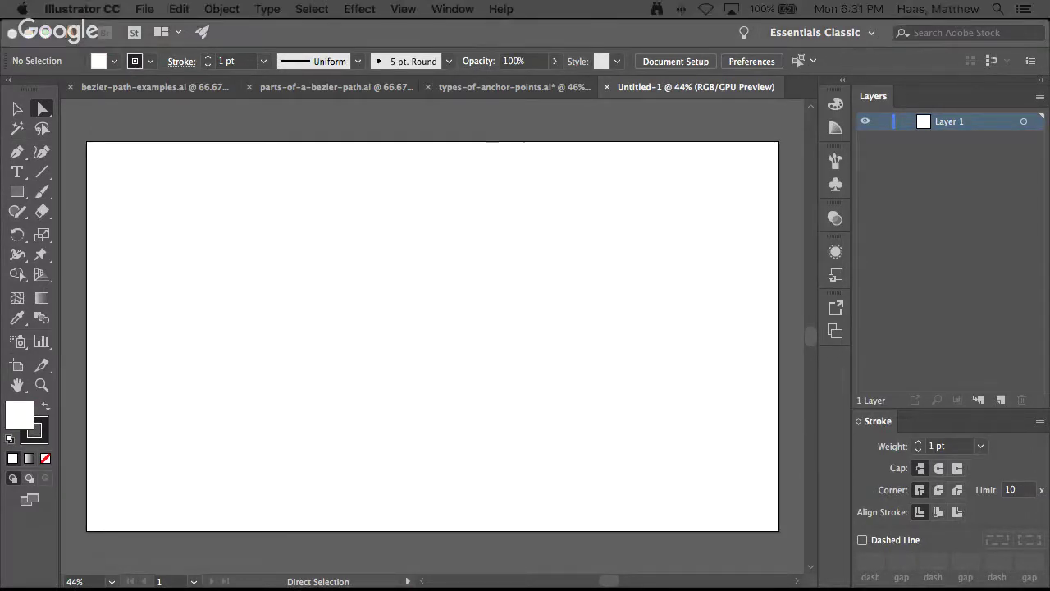
mouse_move(364, 588)
click(16, 153)
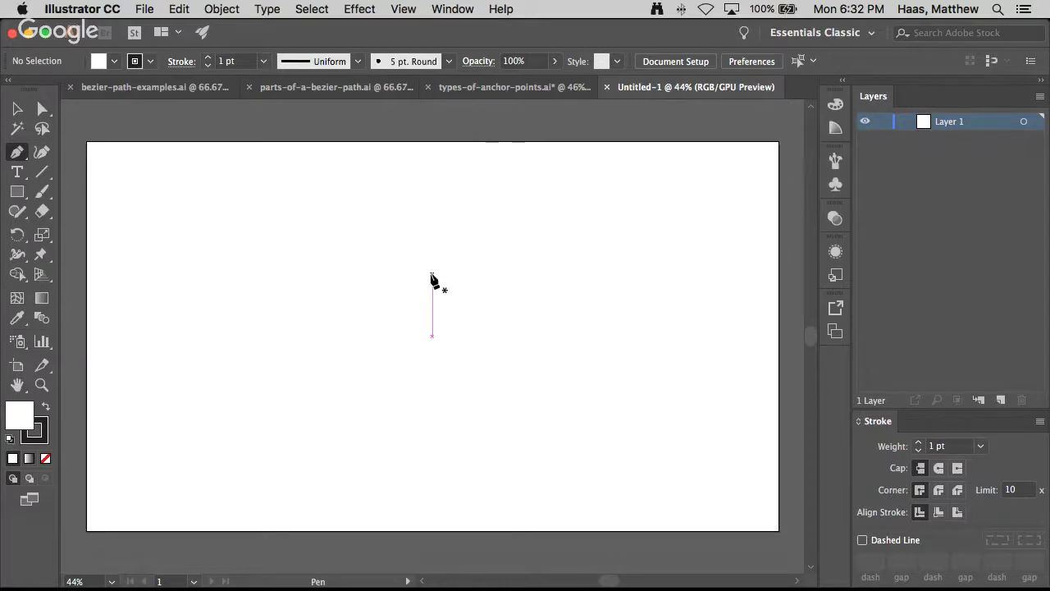
click(176, 241)
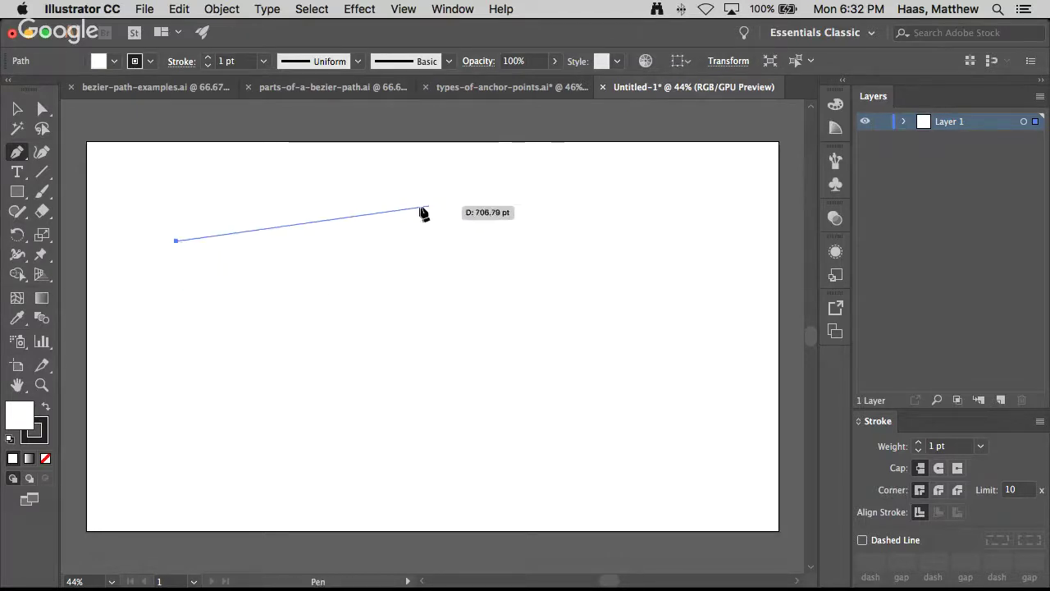
click(337, 201)
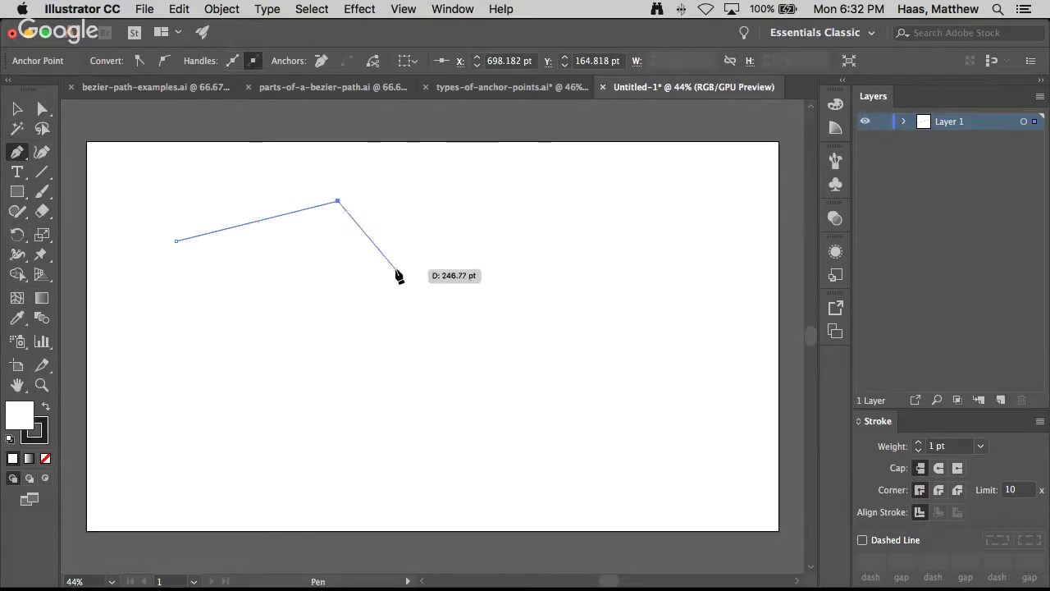
- Set the straight path's stroke weight to 4 pt
click(40, 113)
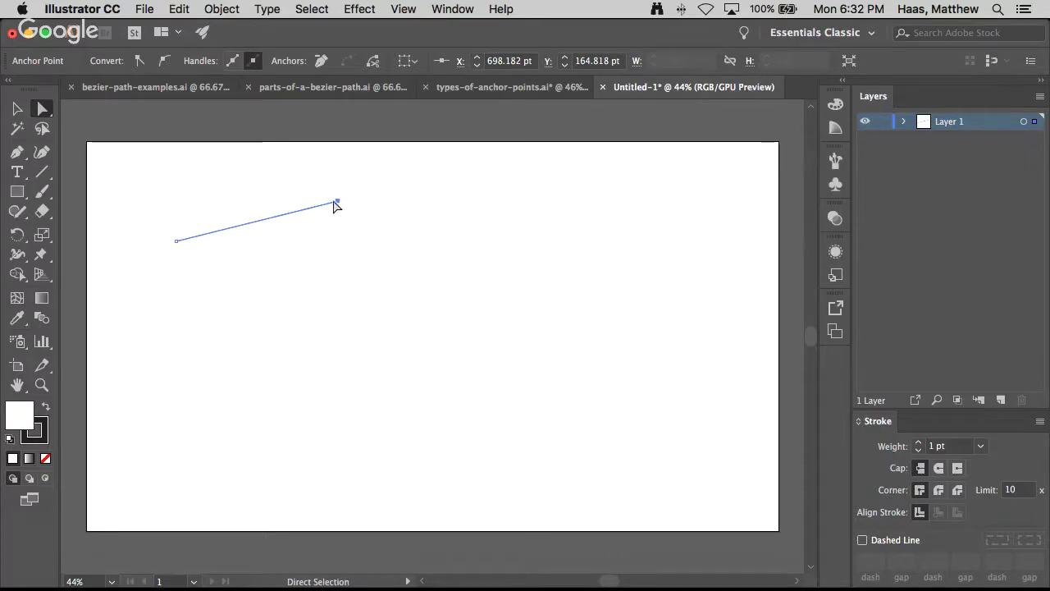
click(917, 442)
click(917, 442)
click(917, 442)
click(917, 443)
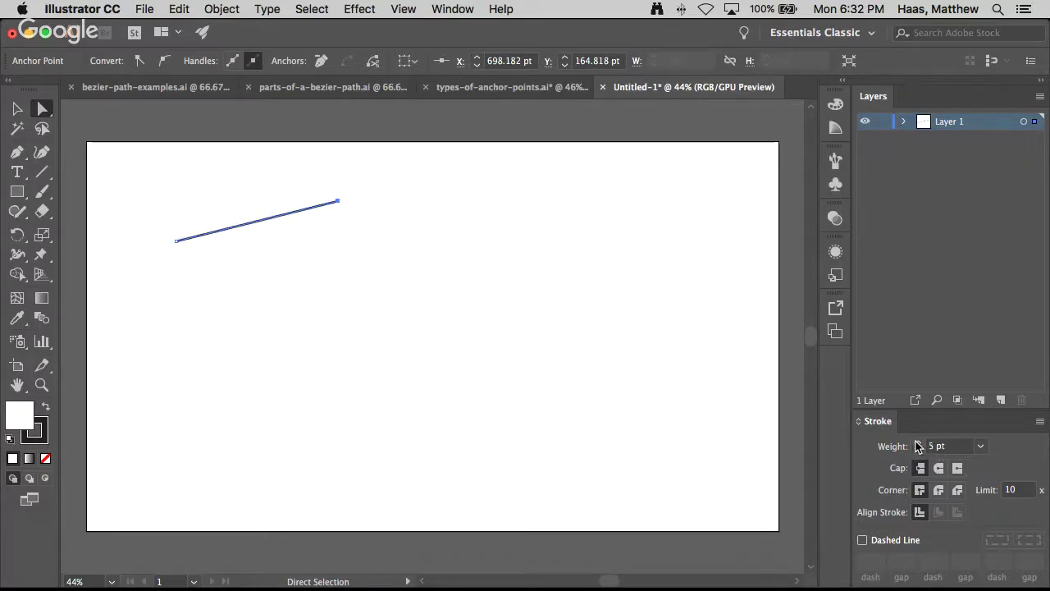
click(917, 442)
click(917, 442)
click(918, 443)
click(917, 443)
click(918, 450)
click(918, 450)
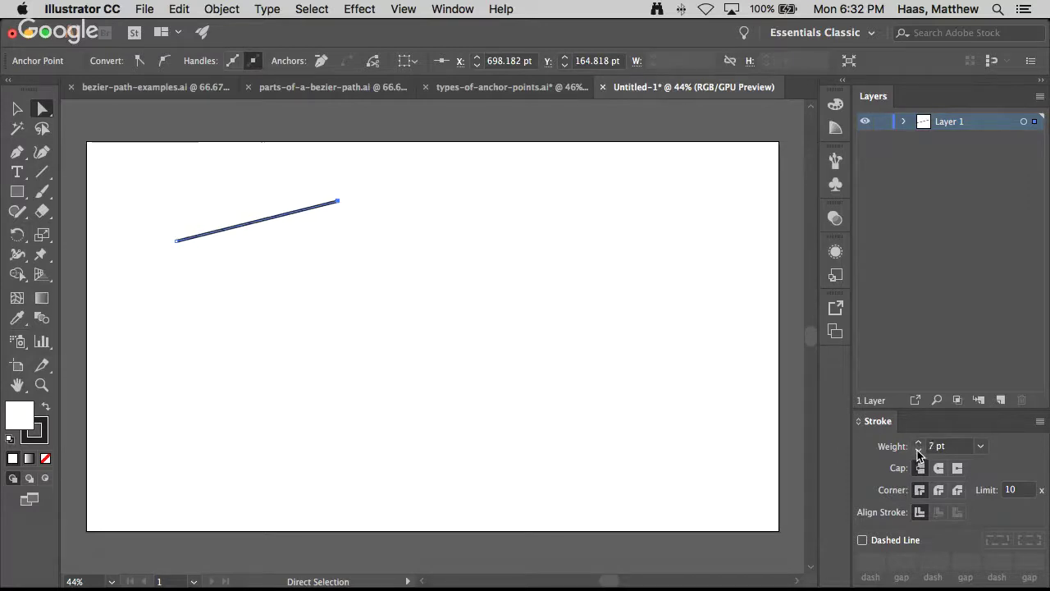
click(918, 451)
click(918, 451)
click(918, 451)
click(918, 451)
click(918, 450)
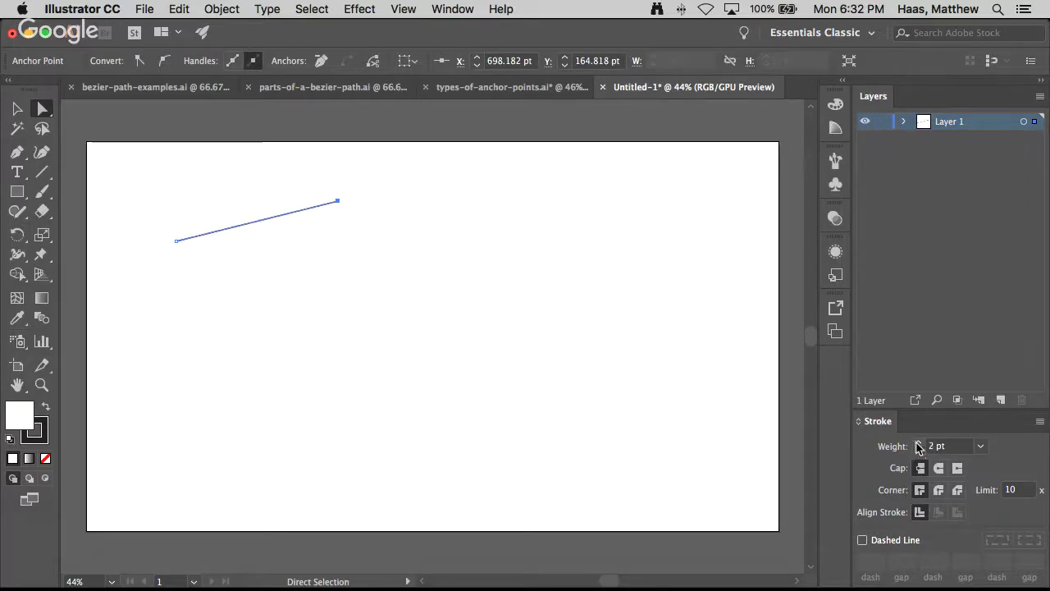
click(919, 442)
click(919, 442)
click(919, 442)
click(918, 442)
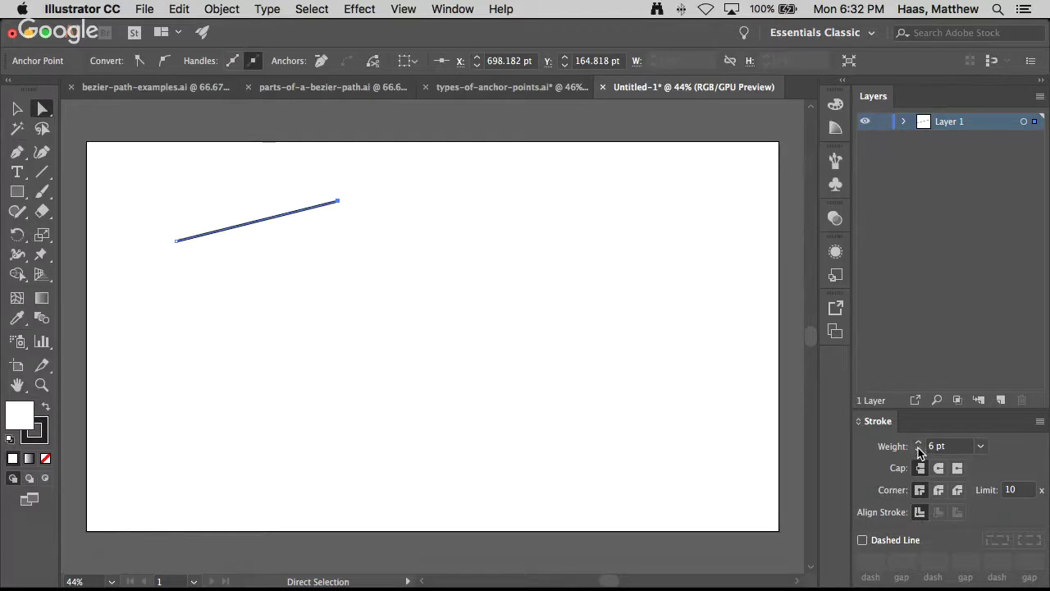
click(917, 451)
click(917, 451)
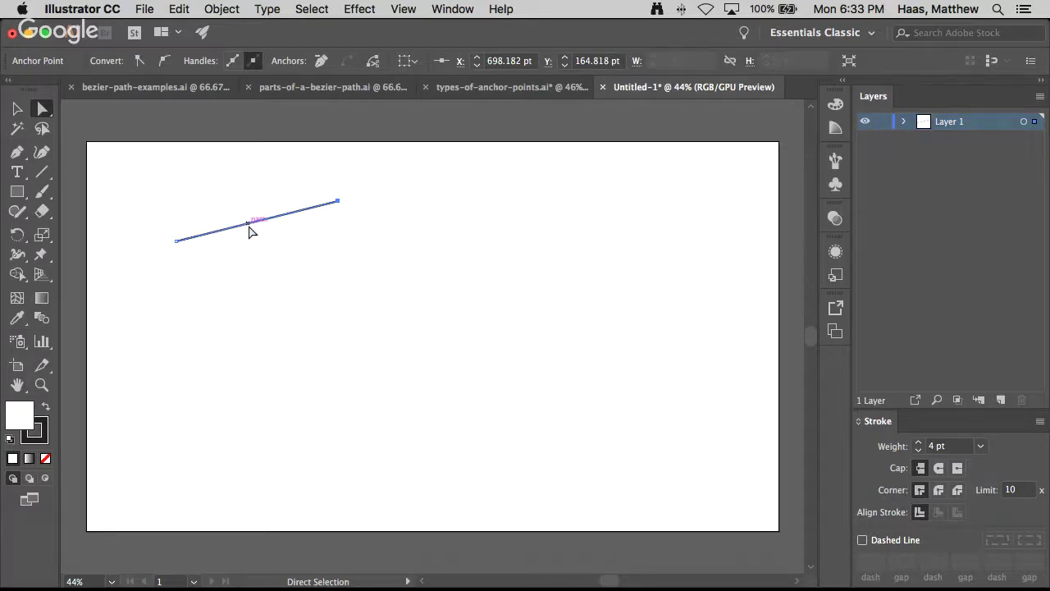
- Level the line by moving its right anchor to about X 610, Y 276 pt, and extend it into a closed, straight-sided shape
drag(338, 202, 306, 241)
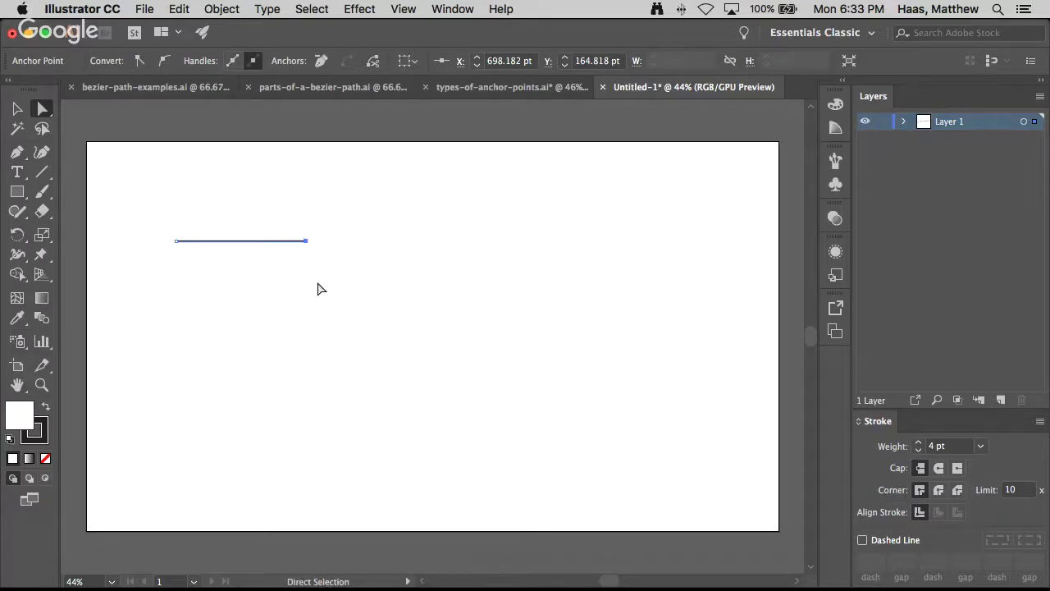
click(17, 152)
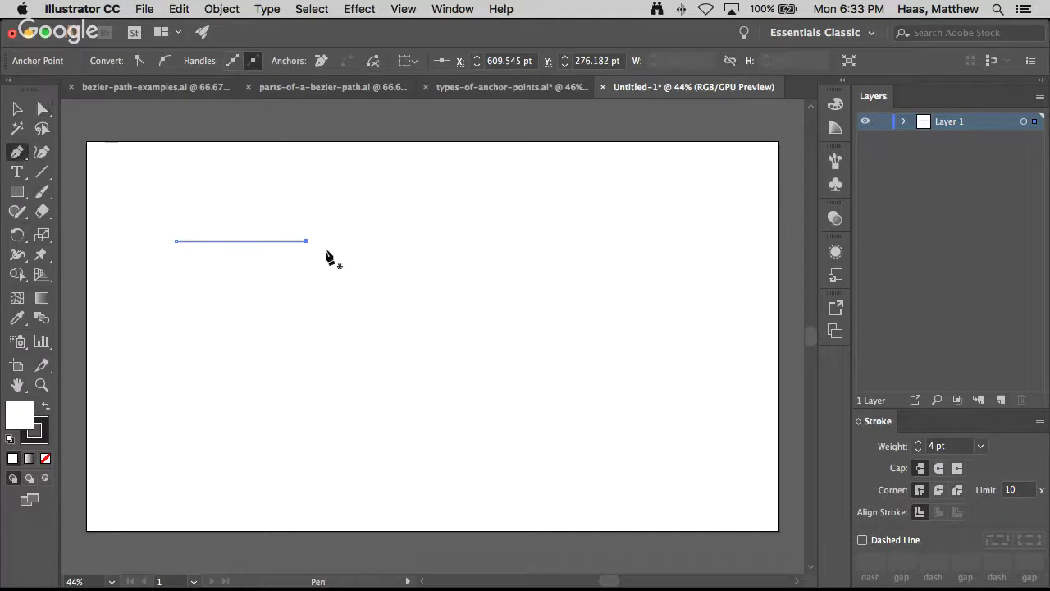
click(306, 240)
click(410, 190)
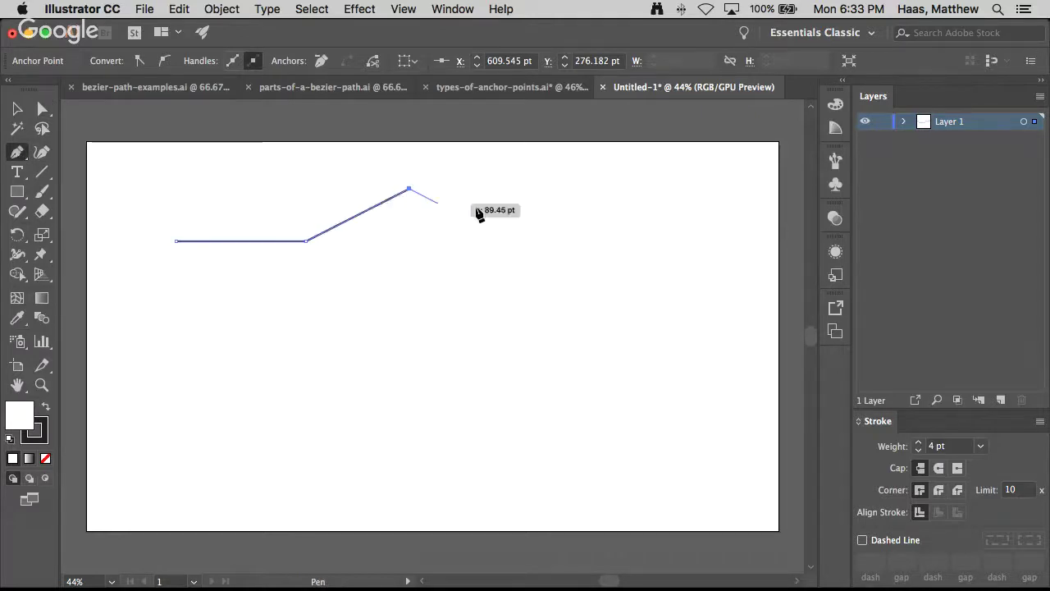
click(544, 229)
click(530, 347)
click(258, 373)
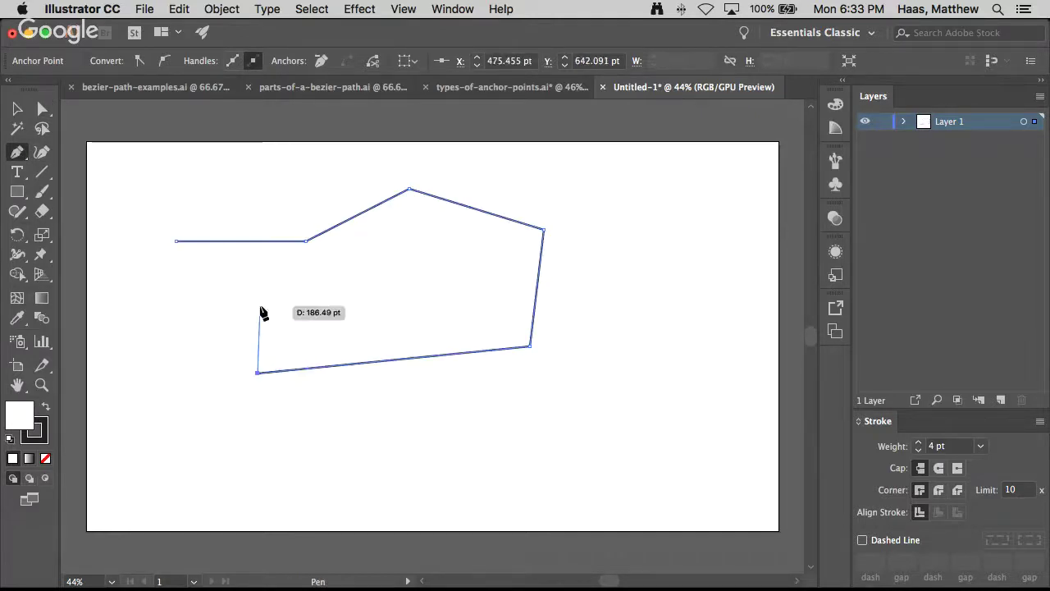
click(261, 306)
click(114, 299)
click(98, 302)
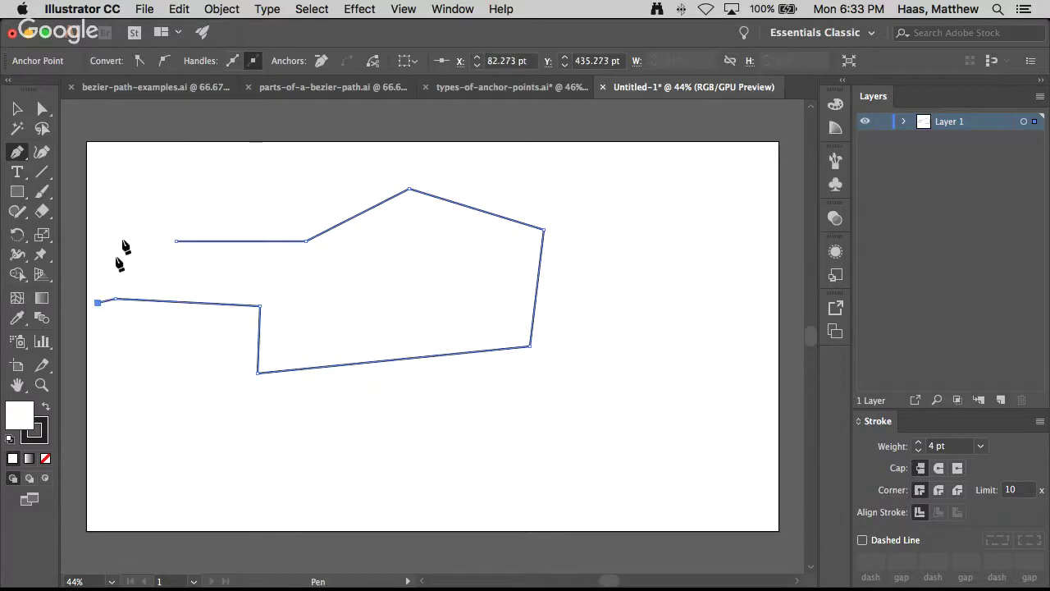
click(137, 180)
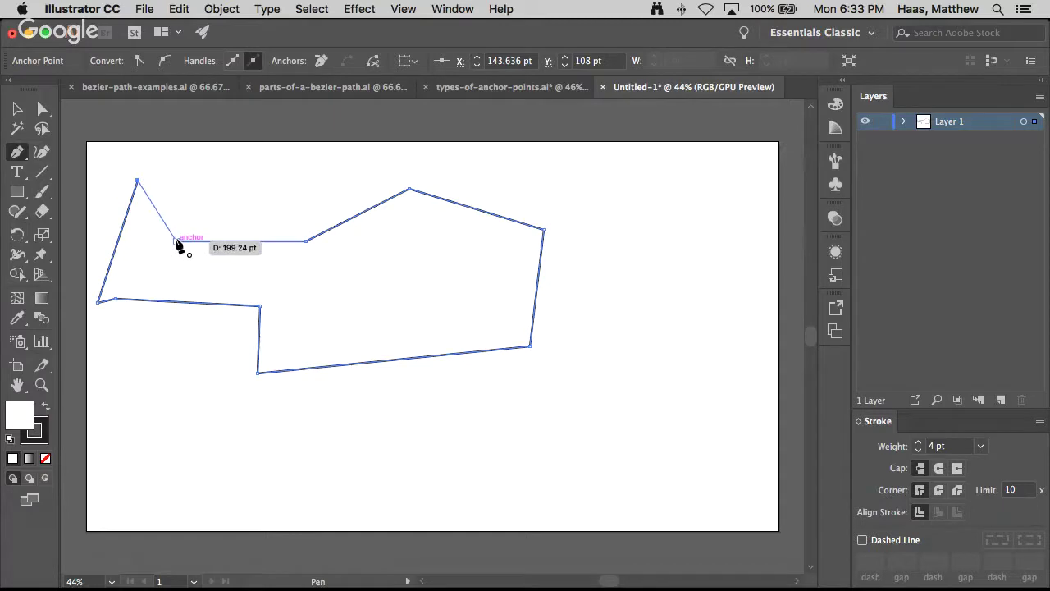
click(175, 241)
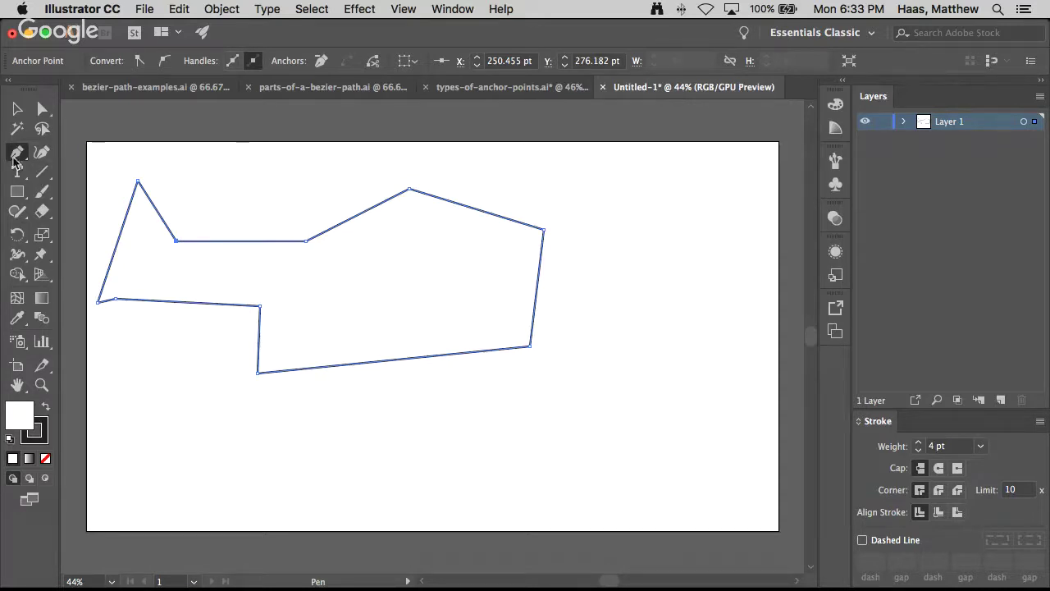
- Reshape the closed shape's right half by moving its four outer anchor points individually, pulling one into a long downward spike
click(41, 109)
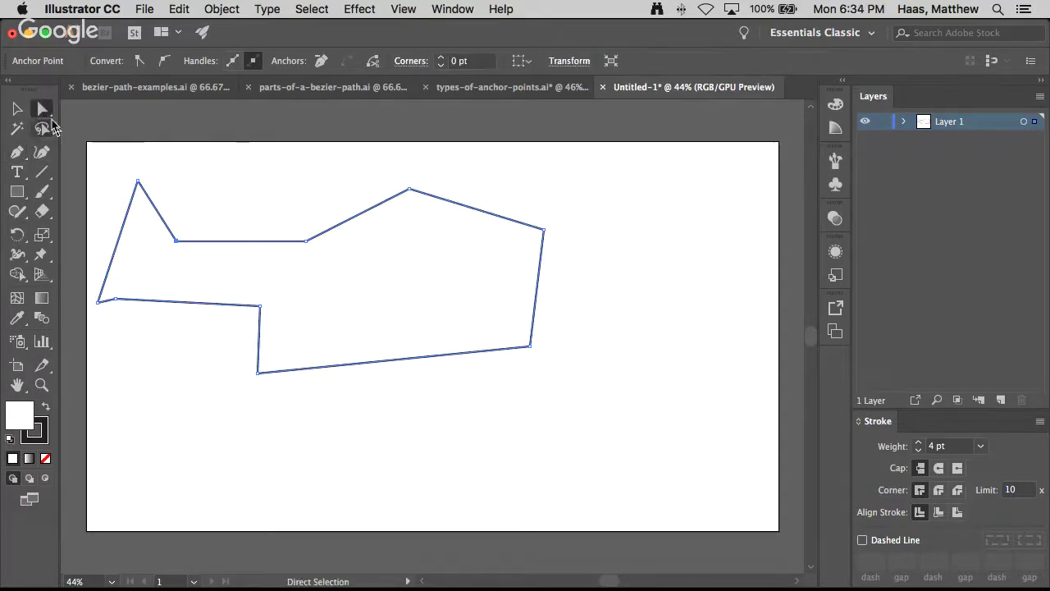
click(253, 215)
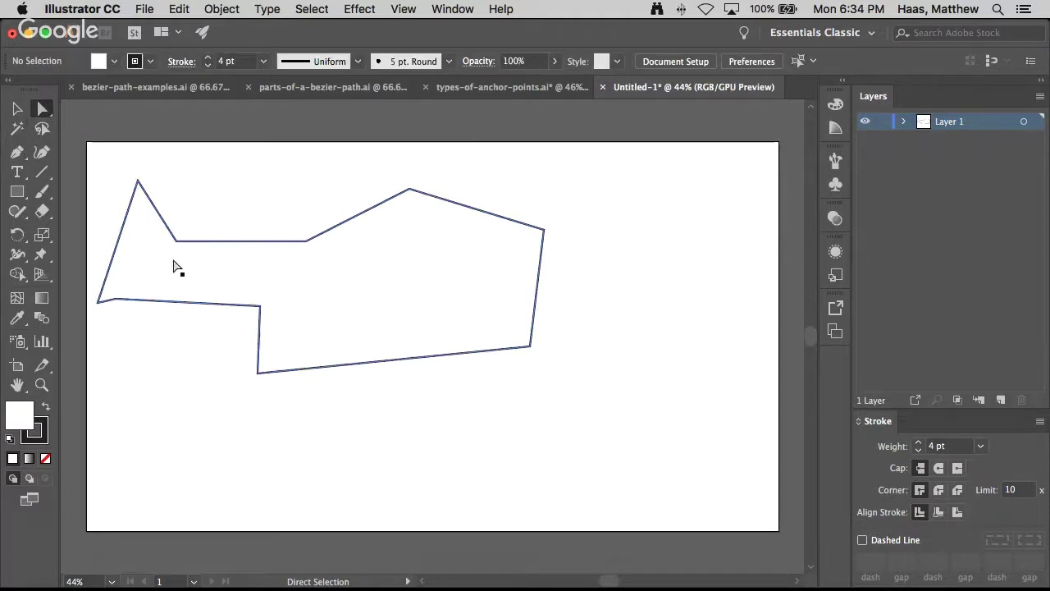
mouse_move(408, 191)
mouse_down()
mouse_move(419, 267)
mouse_move(411, 177)
mouse_up()
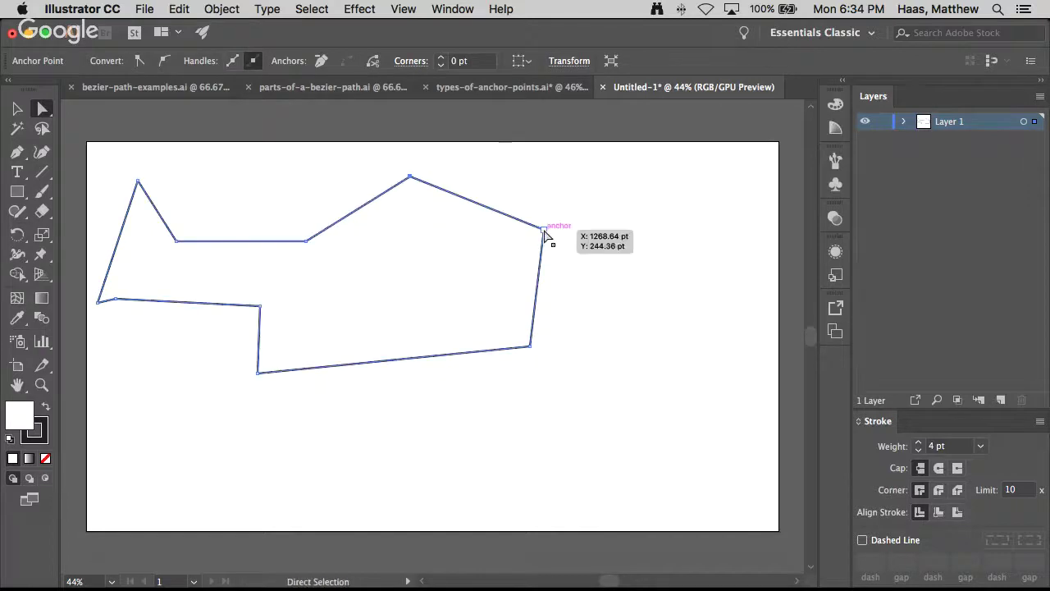
drag(544, 230, 422, 284)
drag(530, 346, 343, 444)
drag(258, 373, 369, 284)
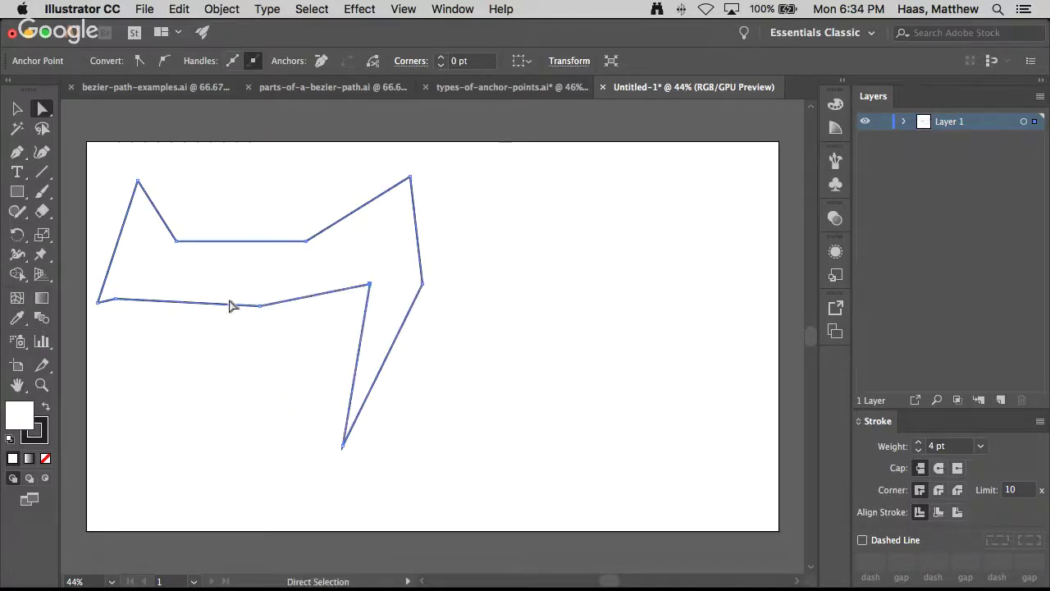
click(246, 276)
click(485, 249)
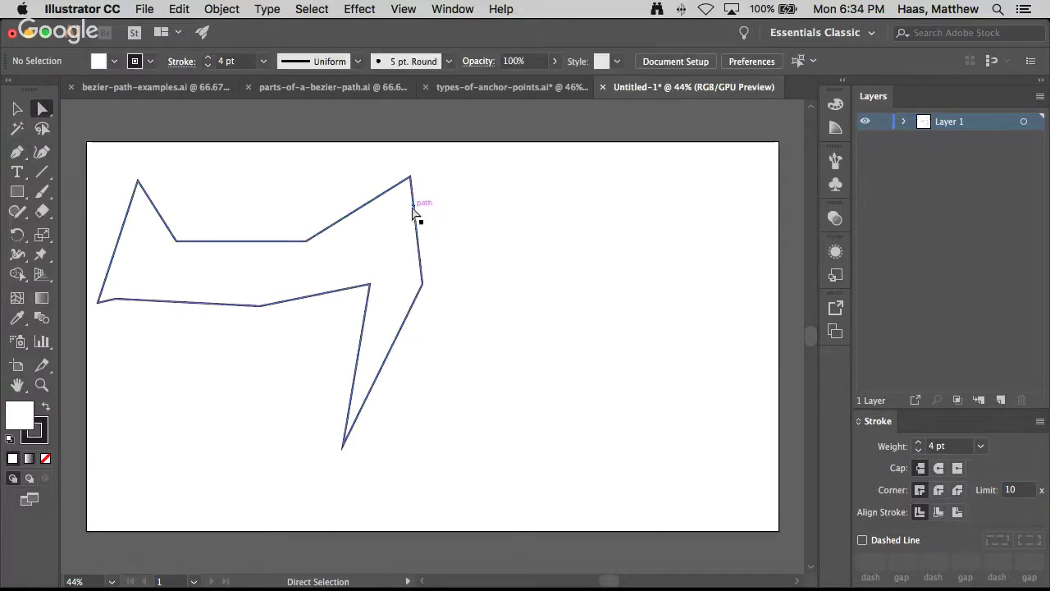
- Raise the shape's upper horizontal segment, and move its two upper-left anchor points down and to the right
drag(238, 249, 252, 224)
scroll(284, 366, down, 1)
scroll(284, 365, down, 2)
click(271, 328)
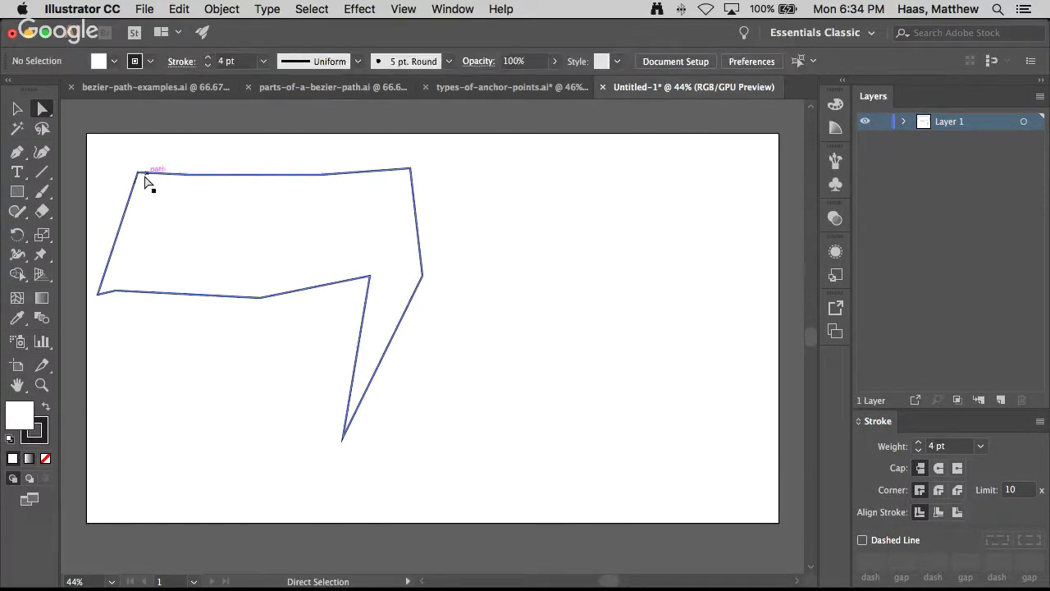
drag(138, 172, 146, 200)
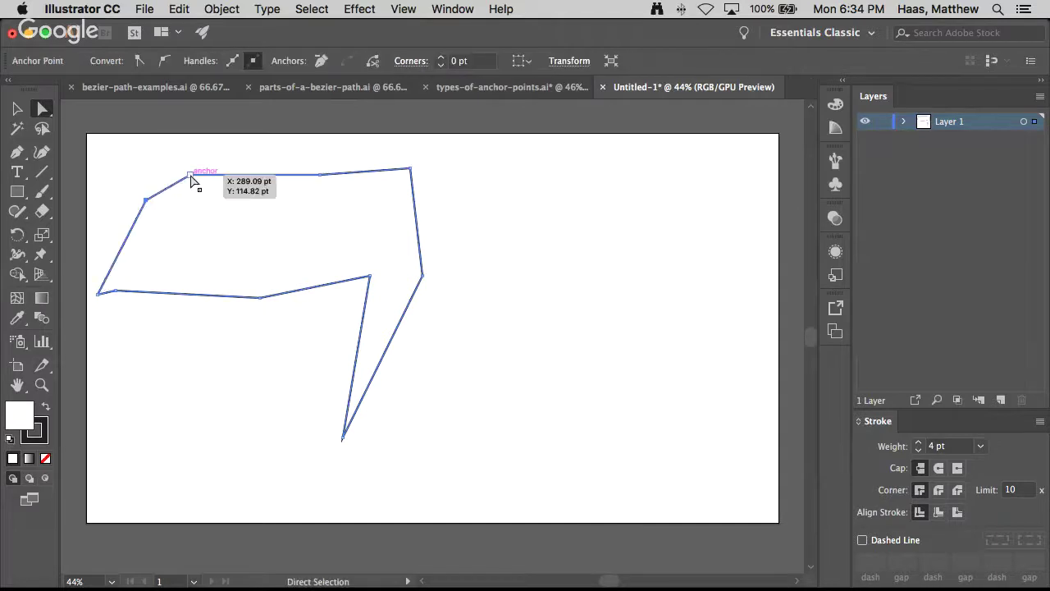
drag(190, 175, 217, 217)
click(510, 188)
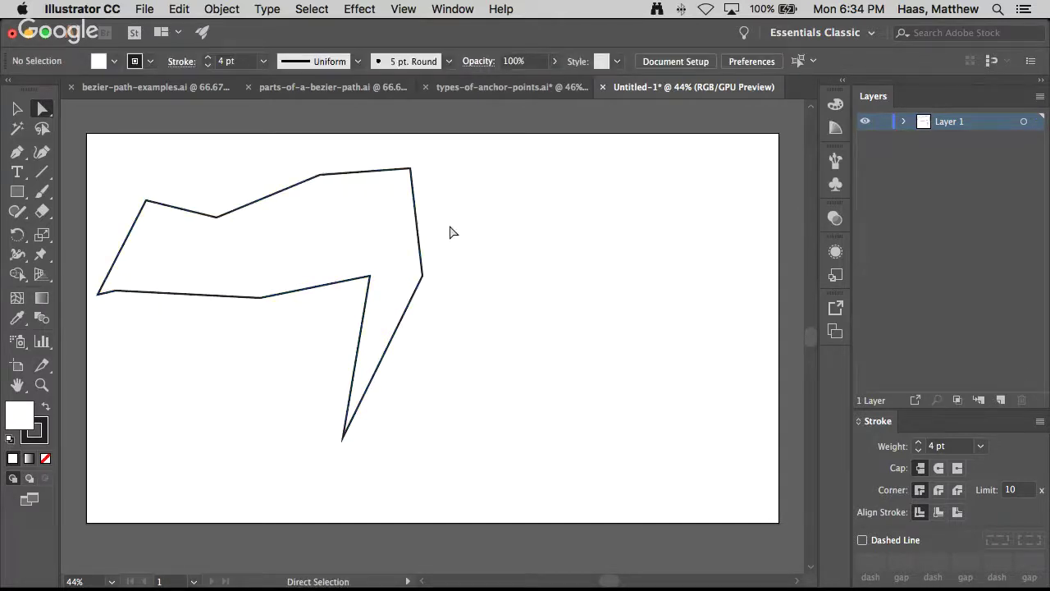
- Clear the artboard and draw an upward-arching two-point curve with the Pen tool, ending in a smooth point at about X 682, Y 208 pt
key(super+a)
key(Delete)
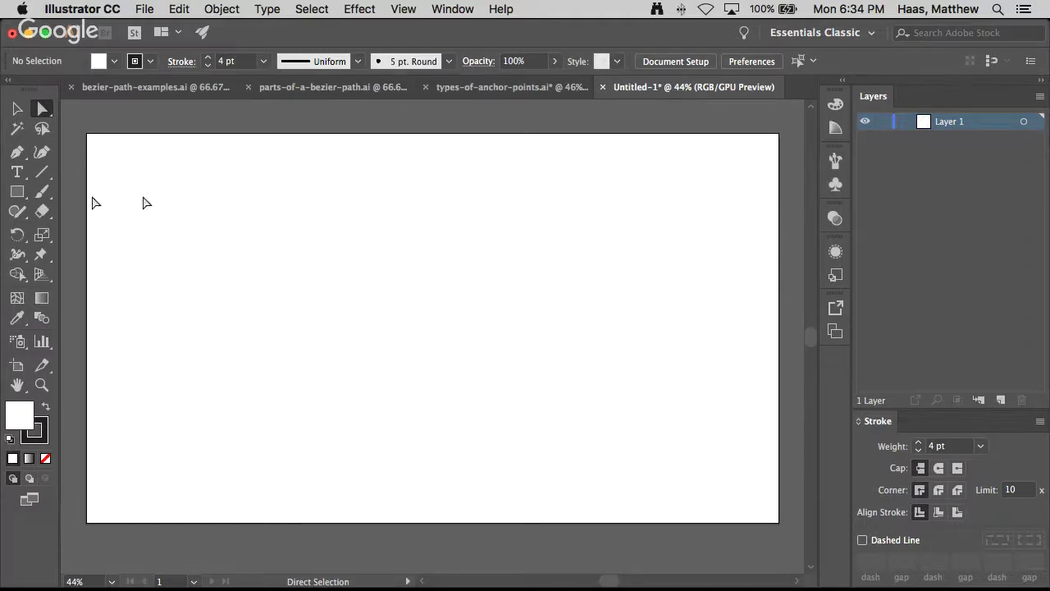
click(18, 154)
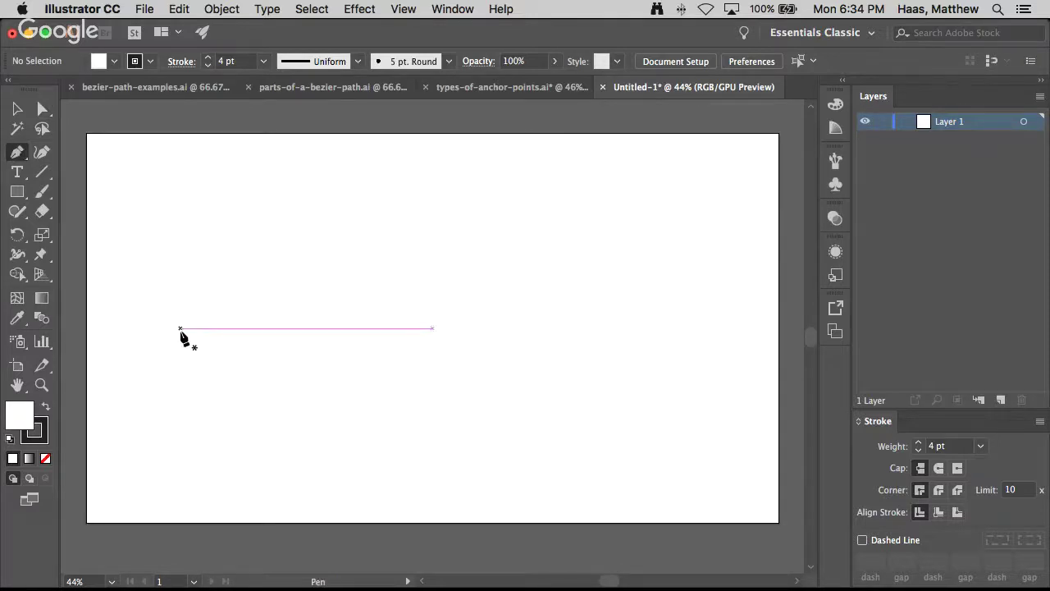
click(175, 310)
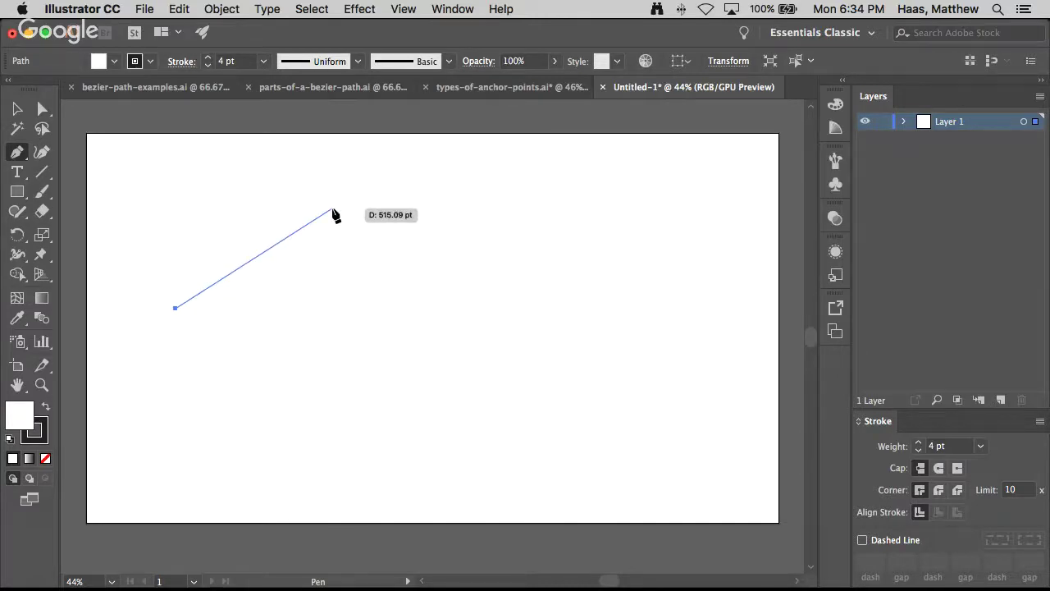
mouse_move(333, 209)
mouse_down()
mouse_move(440, 215)
mouse_move(389, 273)
mouse_move(434, 231)
mouse_move(355, 166)
mouse_move(420, 237)
mouse_move(436, 225)
mouse_move(415, 157)
mouse_move(412, 241)
mouse_move(450, 250)
mouse_move(436, 209)
mouse_move(415, 228)
mouse_up()
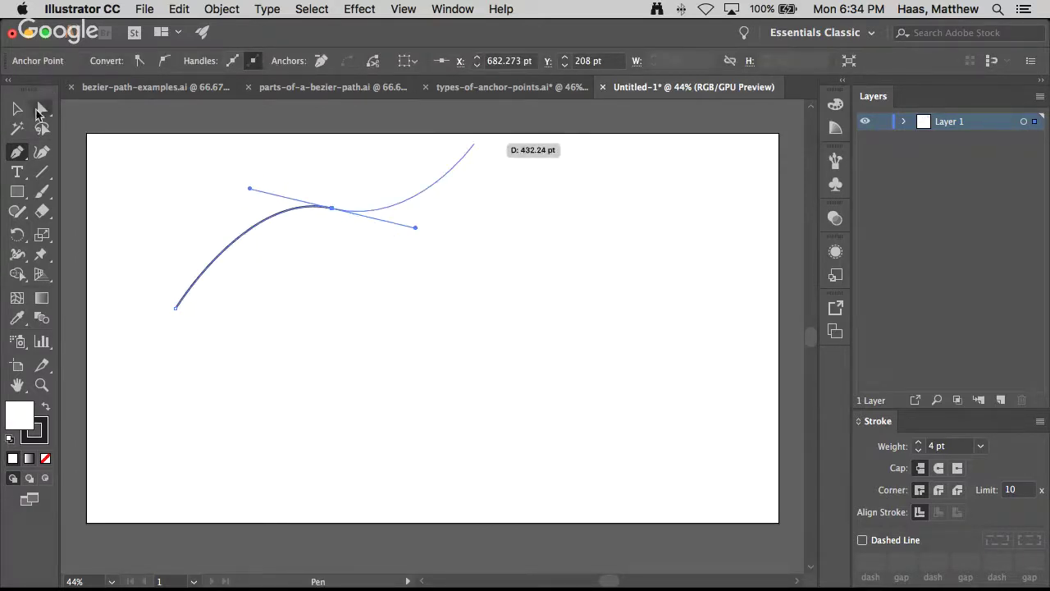
- Reshape the curve by repositioning the left direction handle of its end anchor, leaving it sloping up and to the left
click(43, 110)
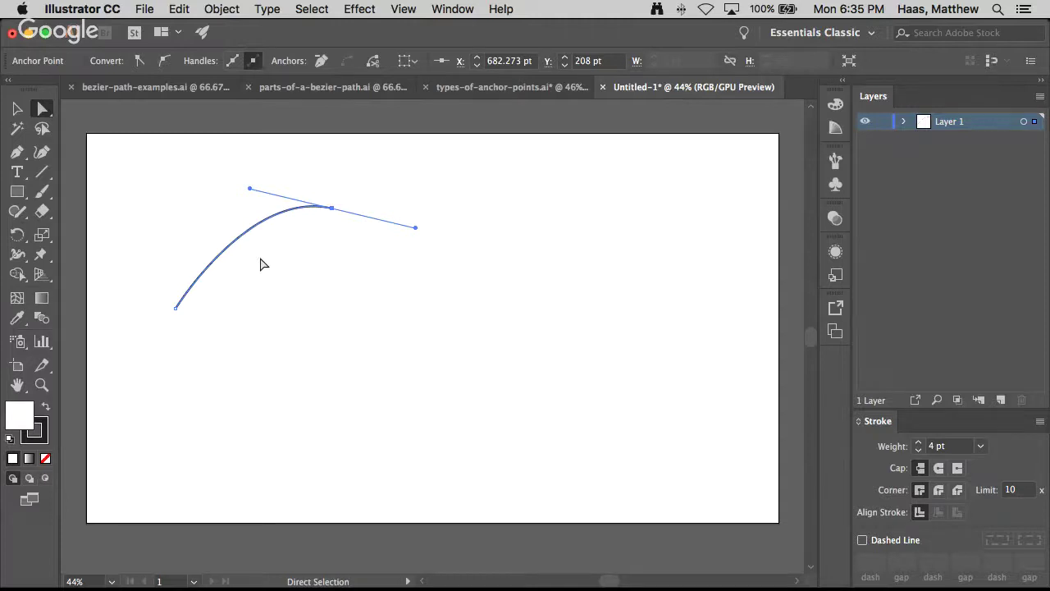
drag(251, 190, 223, 206)
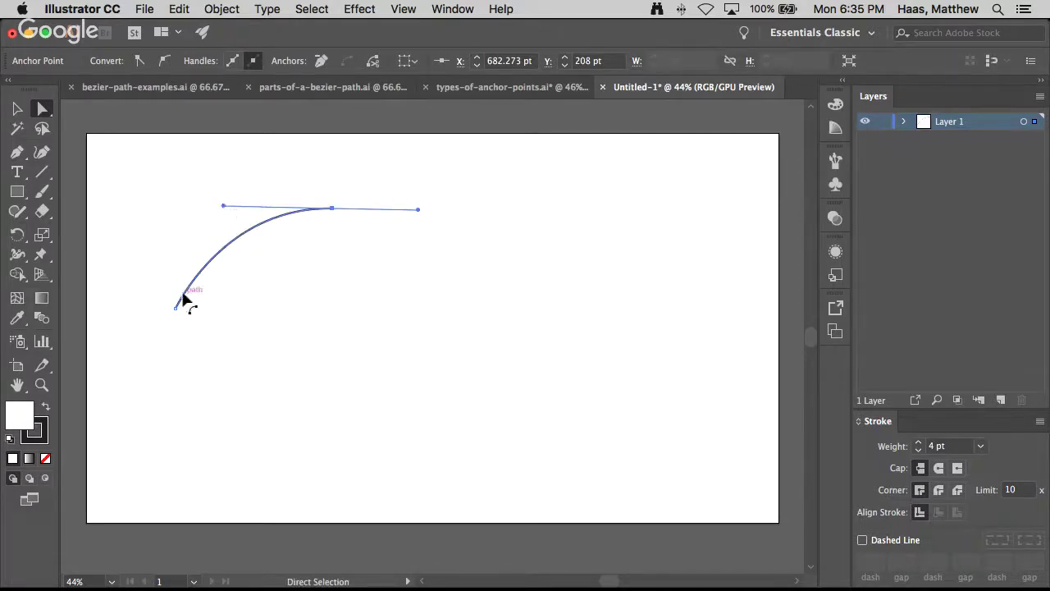
drag(223, 206, 261, 171)
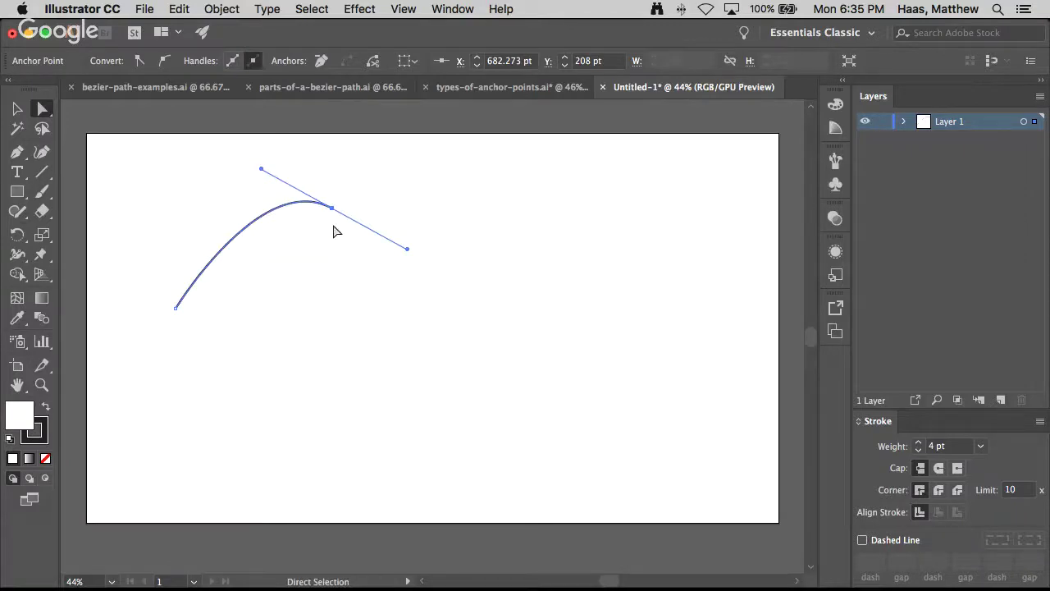
mouse_move(261, 169)
mouse_down()
mouse_move(211, 203)
mouse_move(239, 216)
mouse_move(251, 195)
mouse_move(216, 185)
mouse_move(199, 201)
mouse_move(230, 206)
mouse_move(218, 206)
mouse_move(247, 165)
mouse_up()
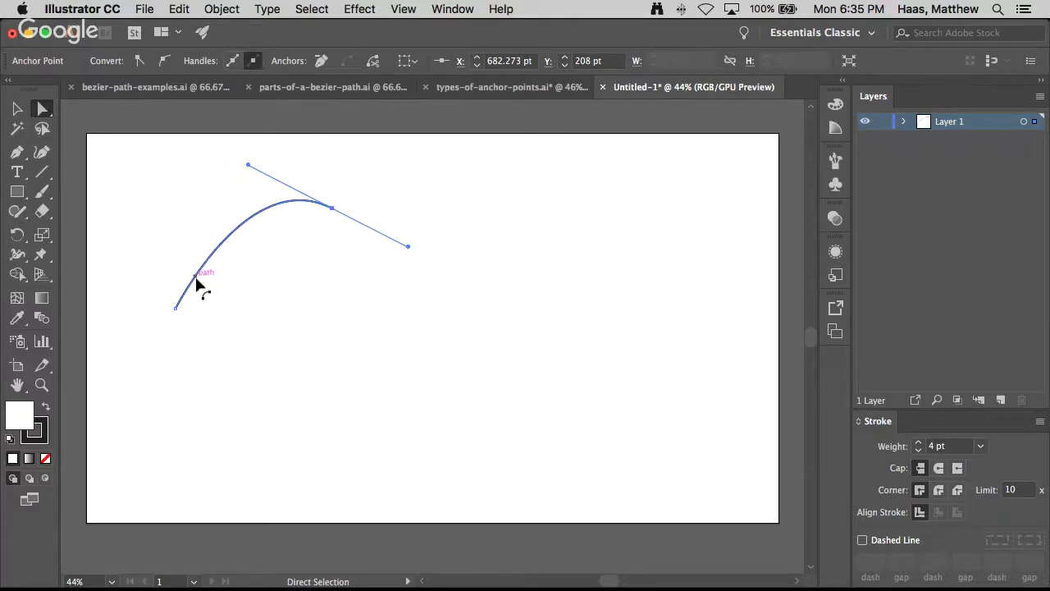
- Set the curve's stroke weight to 10 pt
key(super+equal)
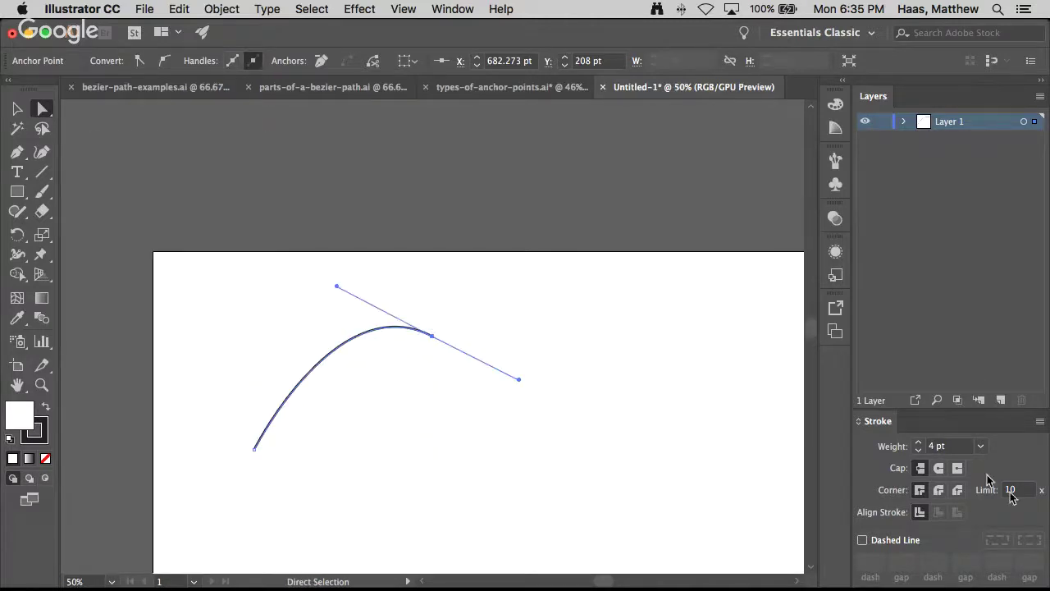
click(918, 442)
click(918, 442)
click(918, 443)
click(918, 442)
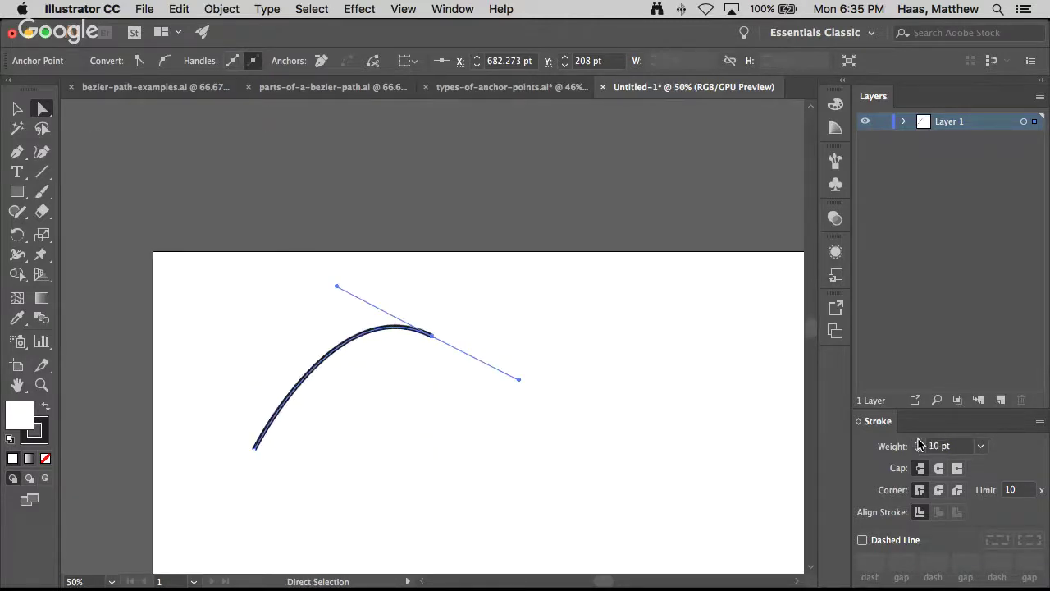
- Increase the curve's stroke weight to 17 pt and bring the types-of-anchor-points.ai document to the front
click(918, 443)
click(918, 442)
click(918, 442)
click(918, 442)
click(918, 442)
click(918, 442)
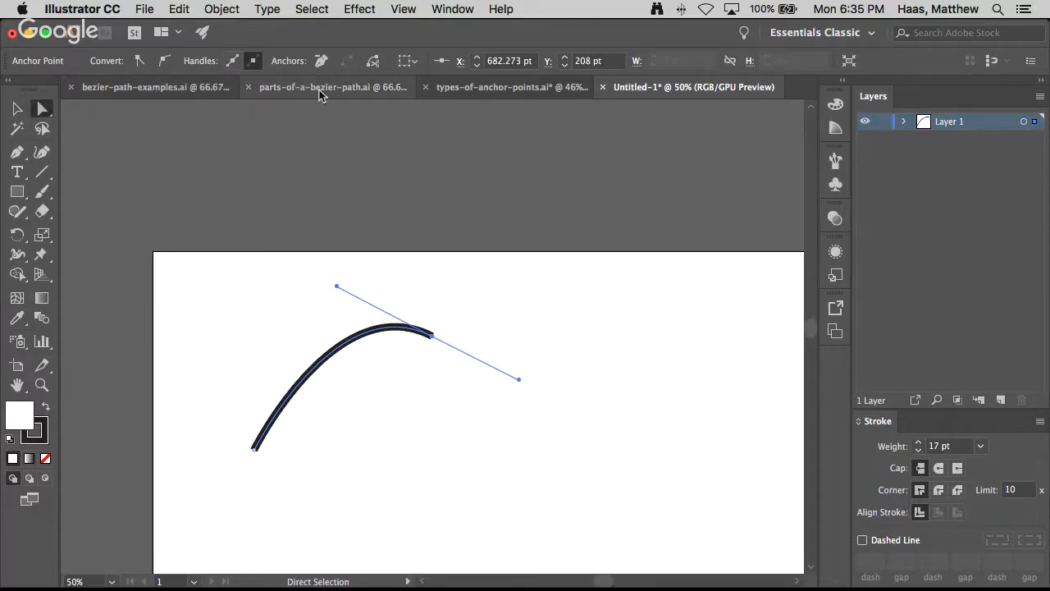
click(468, 92)
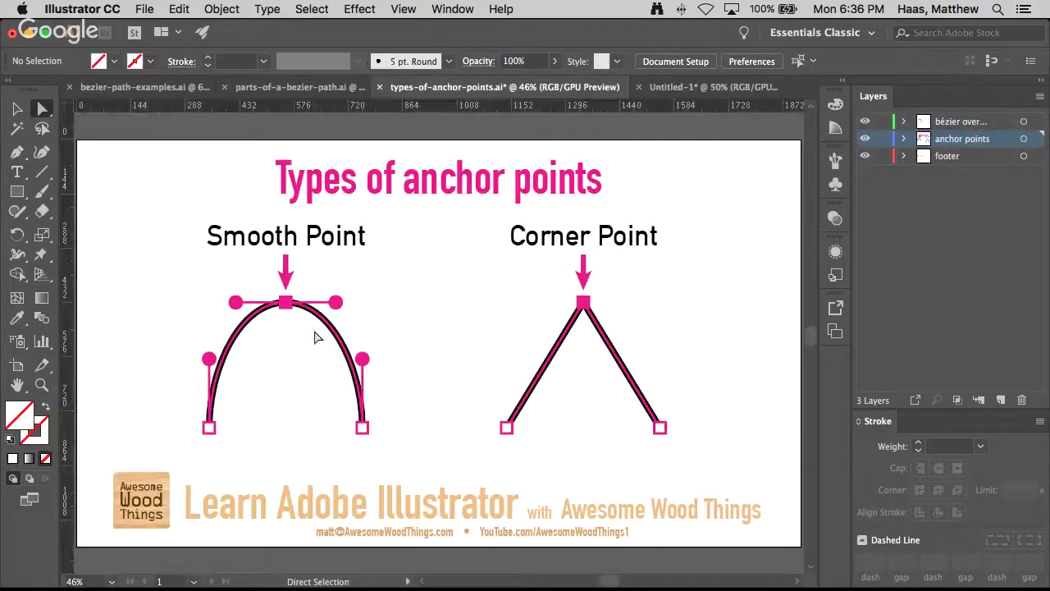
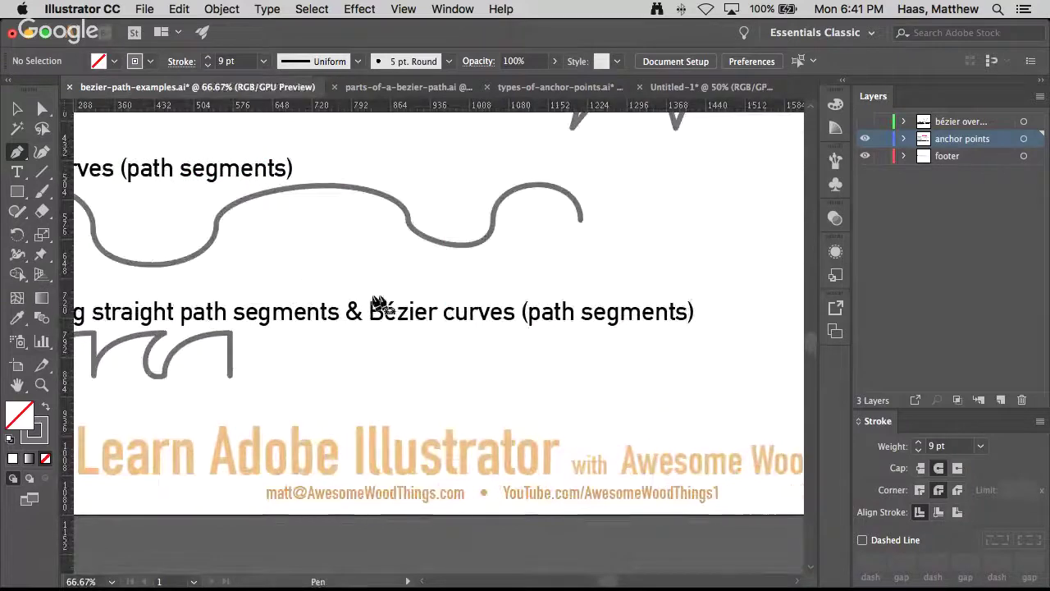
- Extend the alternating wave path from its lower end anchor with a curve to a smooth point at about X 660, Y 734 pt
scroll(328, 341, left, 5)
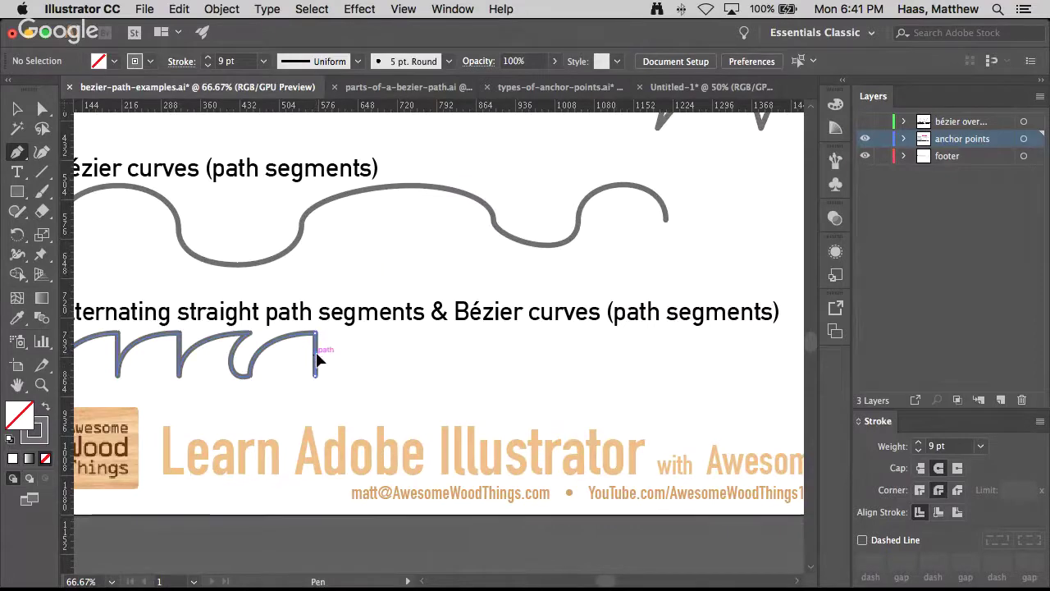
drag(316, 354, 316, 353)
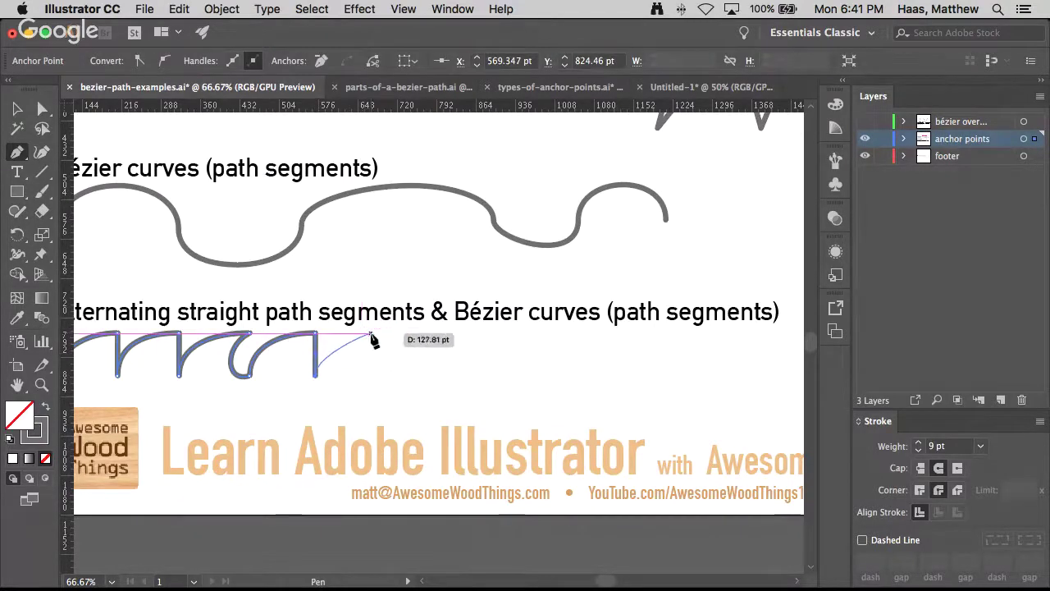
drag(373, 332, 375, 333)
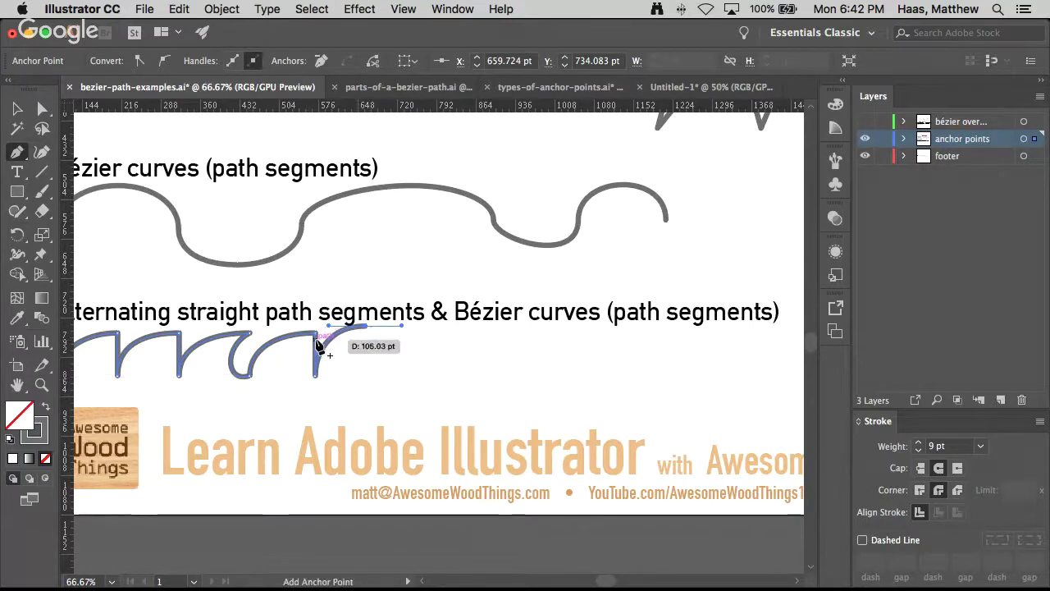
- Try continuing the wave path below its last smooth point and redirecting that point's direction handle, undoing both attempts
click(366, 379)
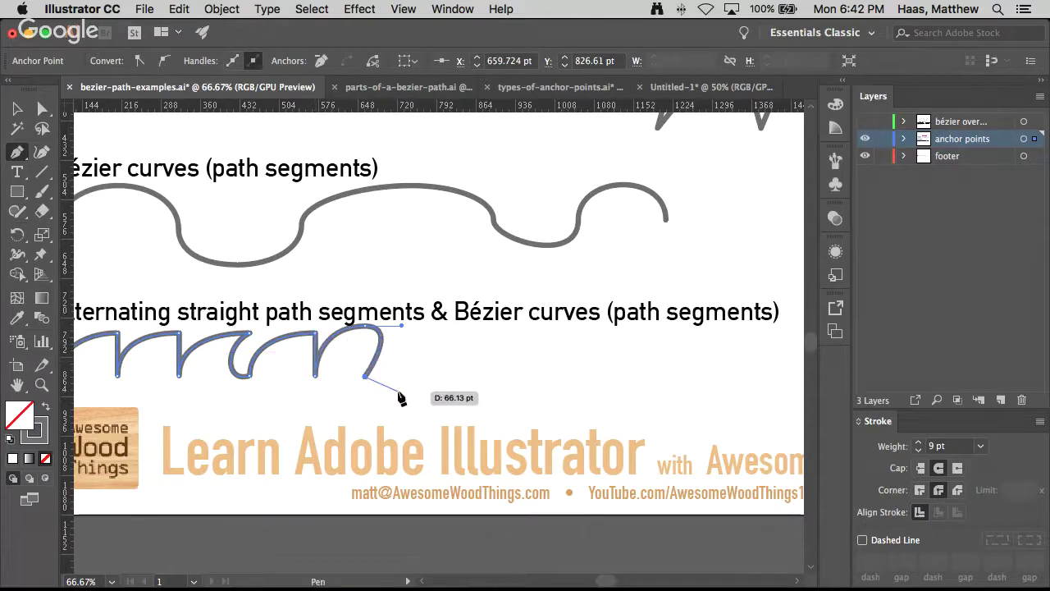
click(142, 9)
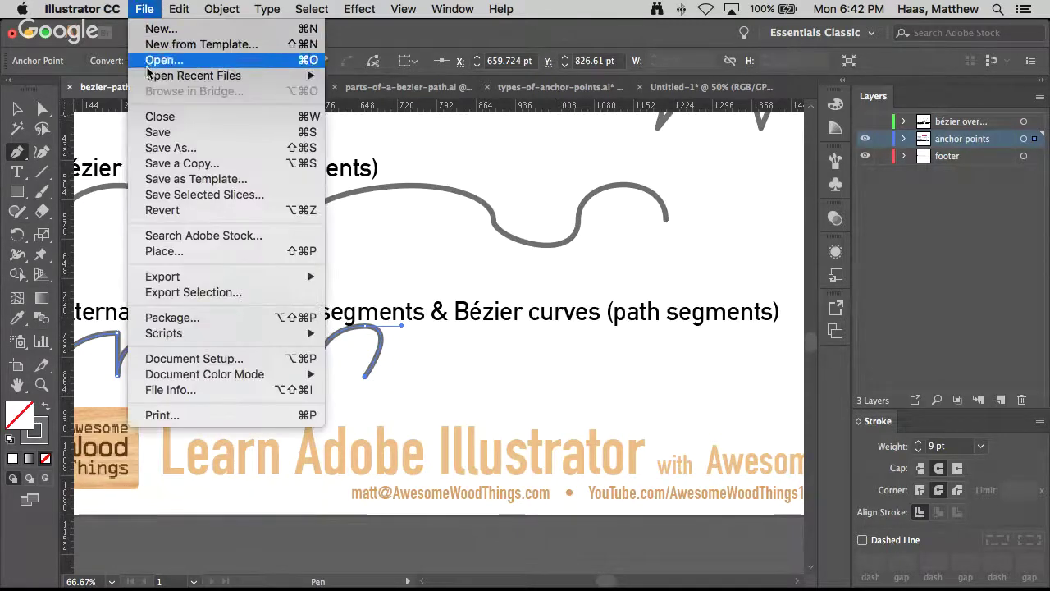
mouse_move(178, 9)
click(187, 33)
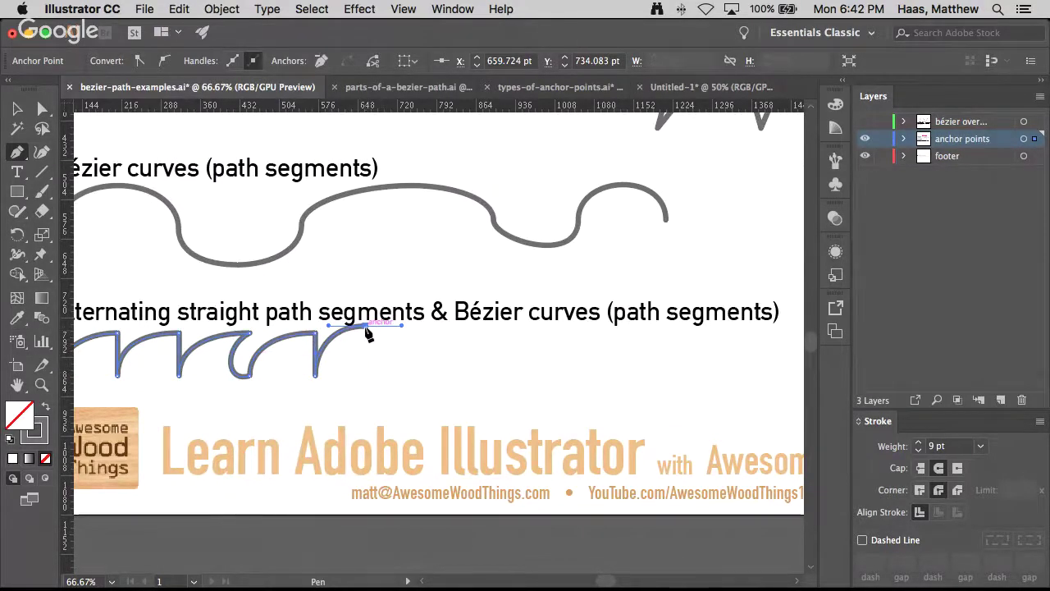
drag(367, 329, 369, 365)
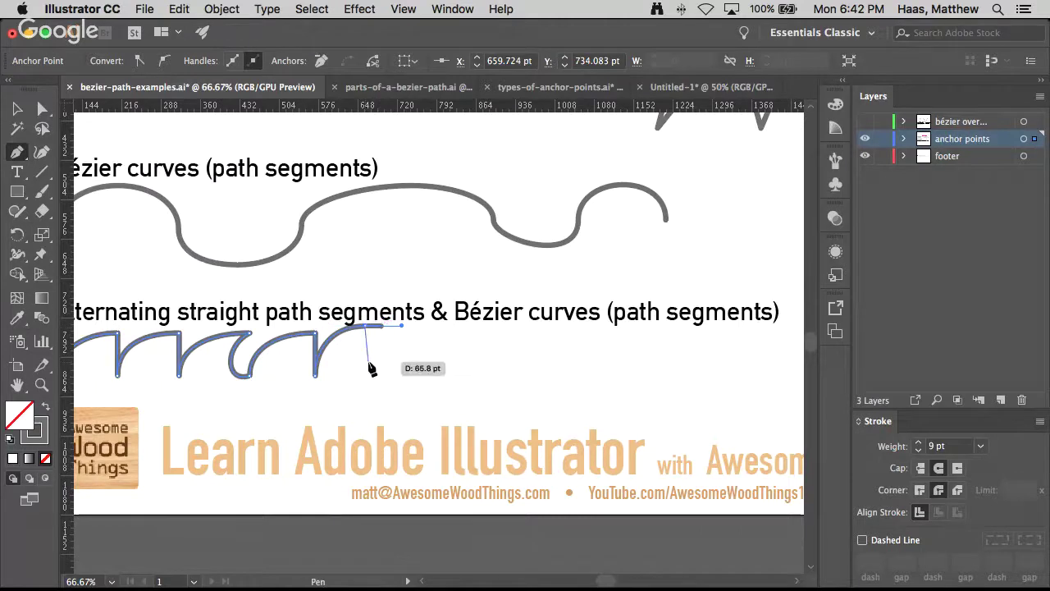
key(super+z)
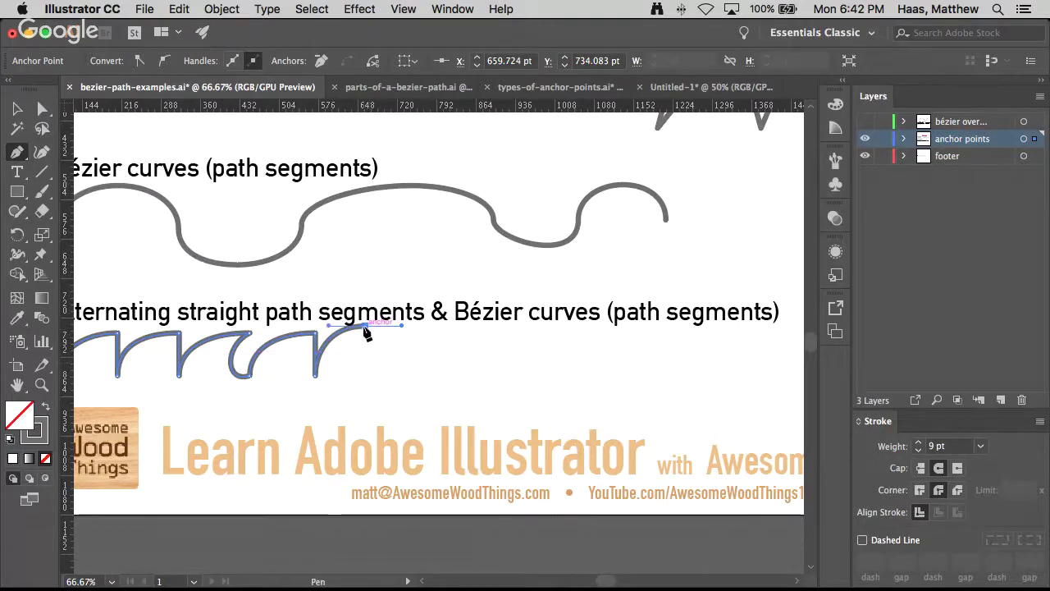
- Add an end anchor at about X 660, Y 827 pt and retract the smooth point's outgoing direction handle to straighten the last segment
drag(366, 328, 368, 380)
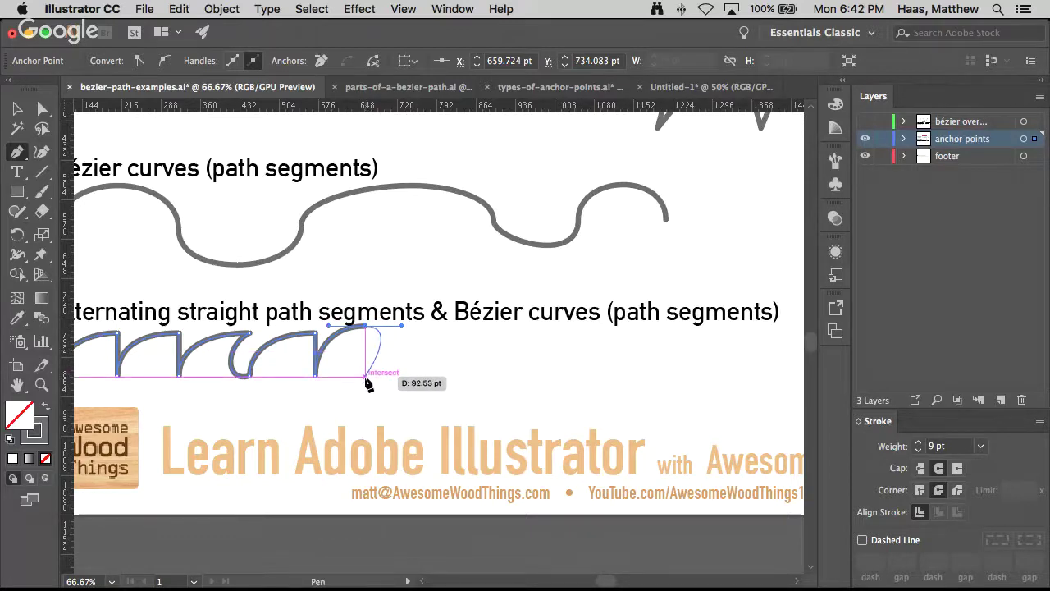
click(366, 379)
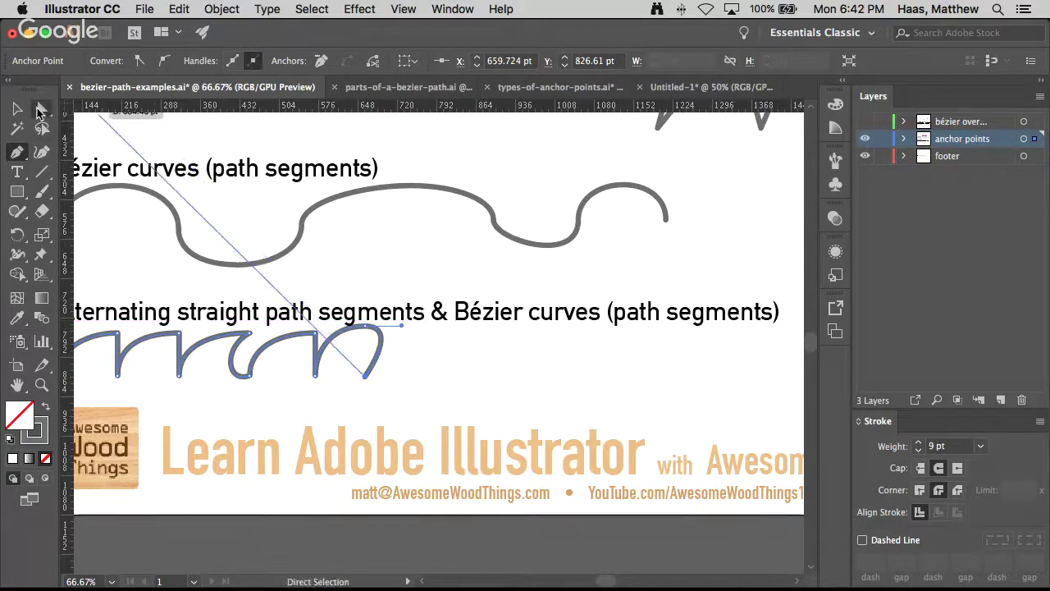
key(a)
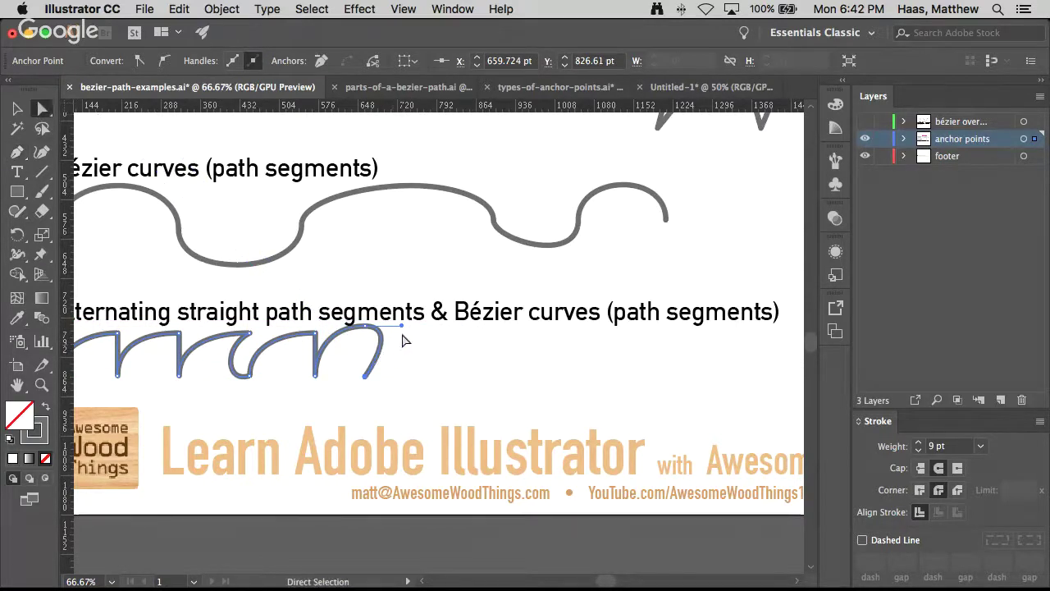
drag(402, 329, 366, 328)
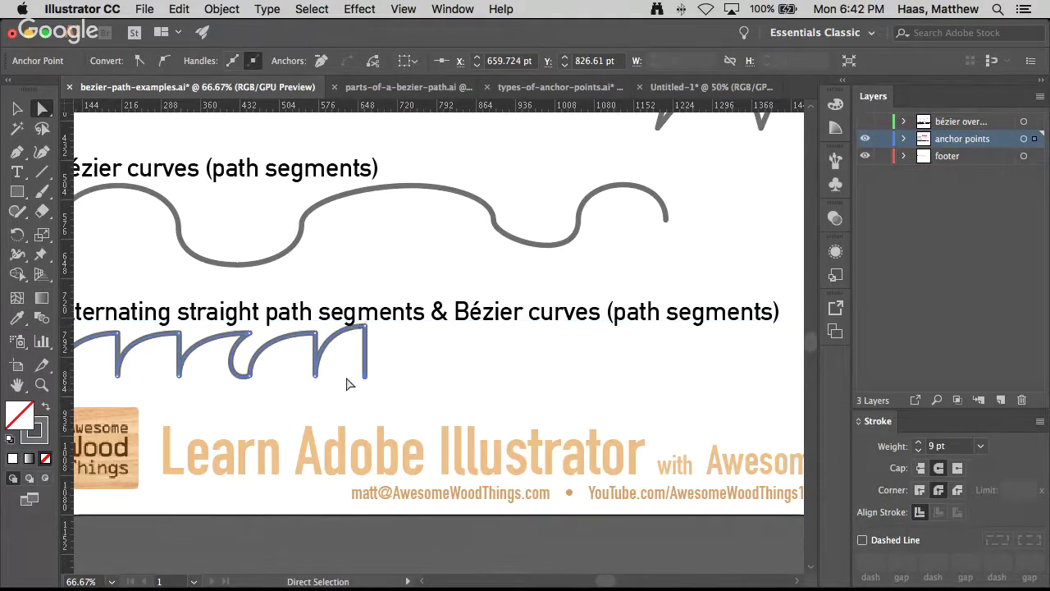
- Shift the heading above the alternating wave path slightly upward and select the upper anchor of the path's last straight segment
drag(381, 320, 380, 309)
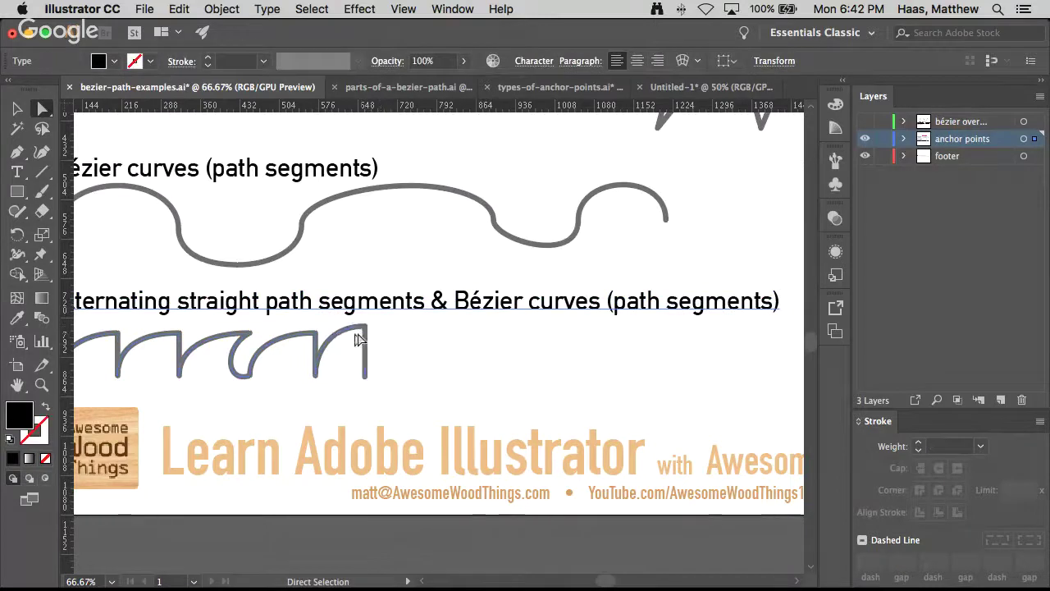
click(366, 326)
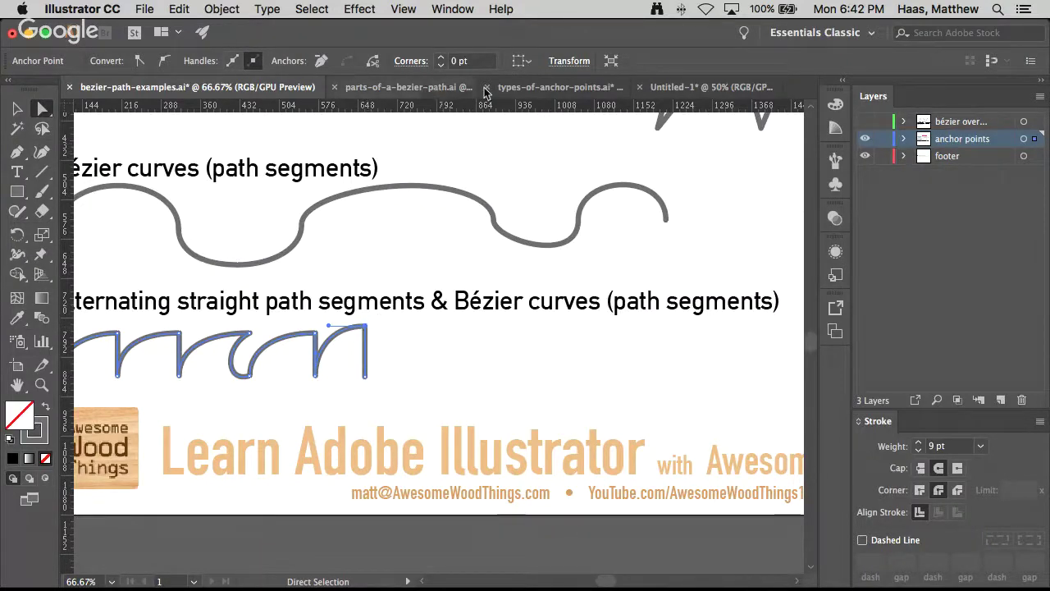
- Review the types-of-anchor-points.ai, Untitled-1 and parts-of-a-bezier-path.ai documents, and return to bezier-path-examples.ai
click(529, 87)
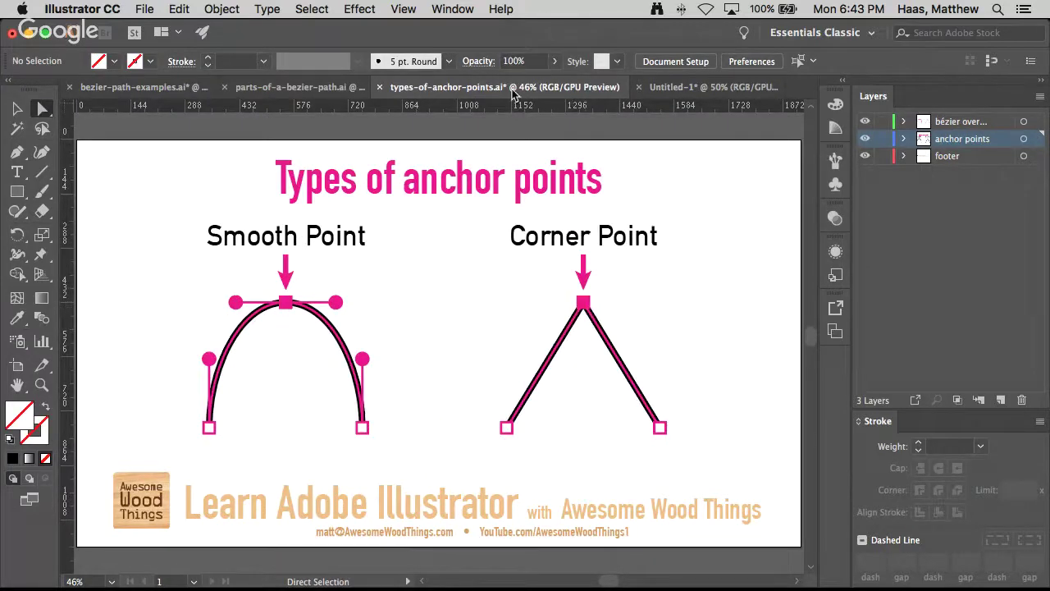
click(705, 87)
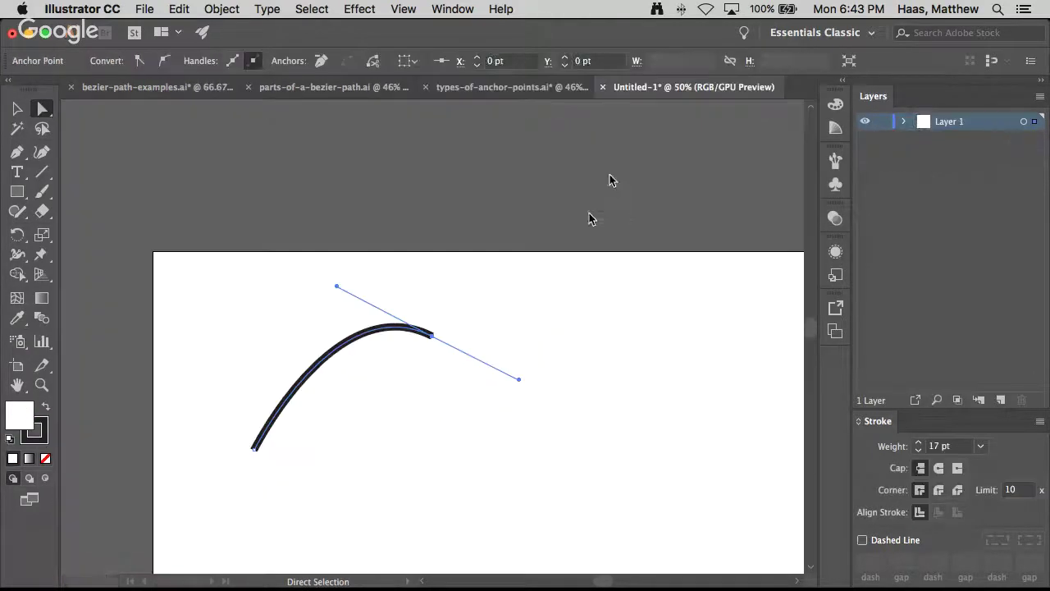
click(518, 87)
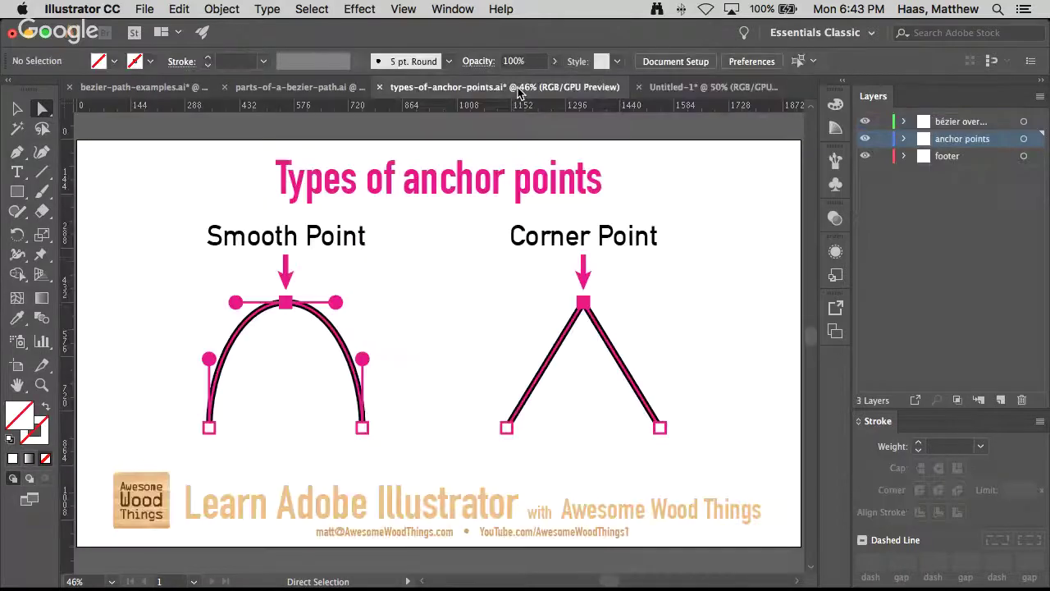
click(277, 87)
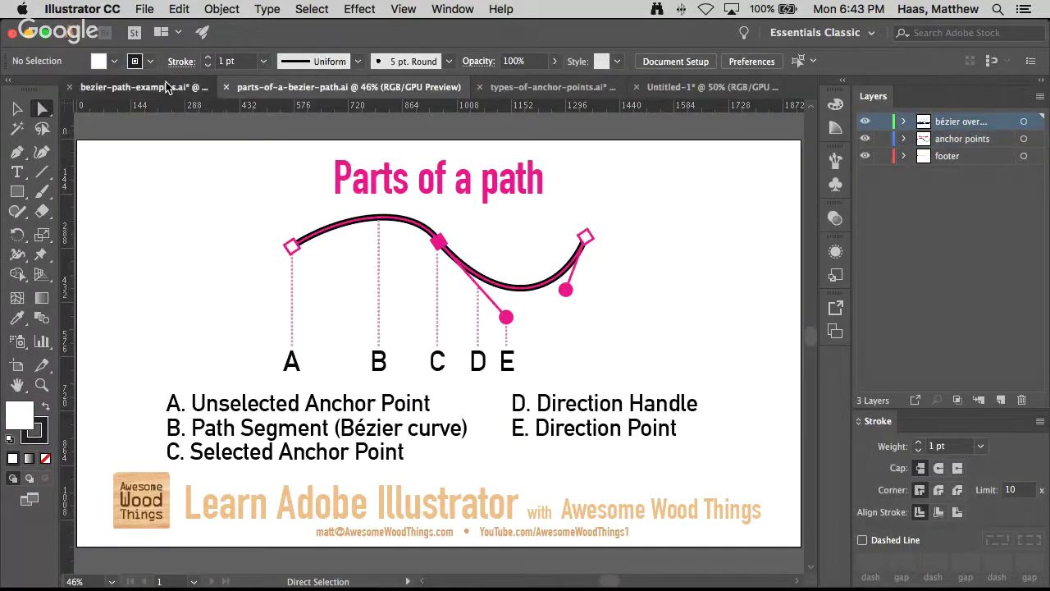
click(136, 87)
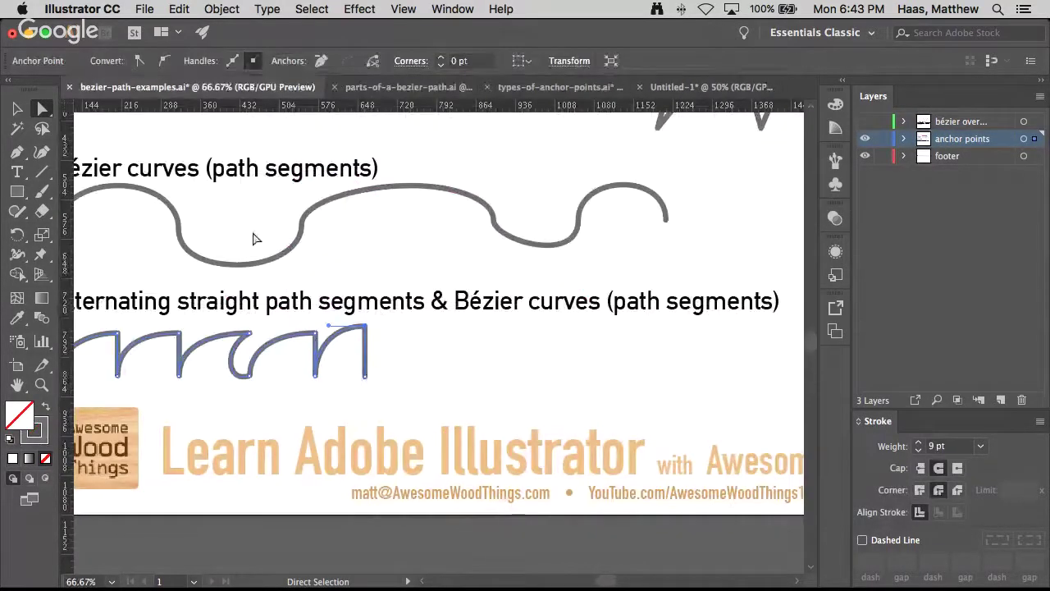
- Continue the wave path from its lower end anchor with a Pen curve to a smooth point at about X 759, Y 734 pt
click(18, 153)
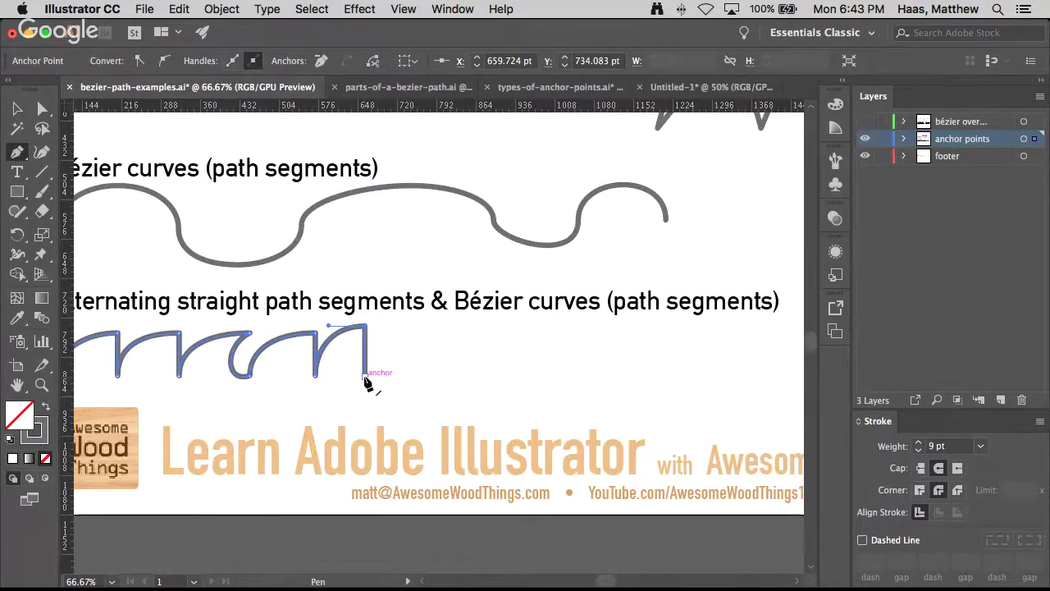
mouse_move(366, 377)
mouse_down()
mouse_move(400, 375)
mouse_move(371, 349)
mouse_move(456, 326)
mouse_up()
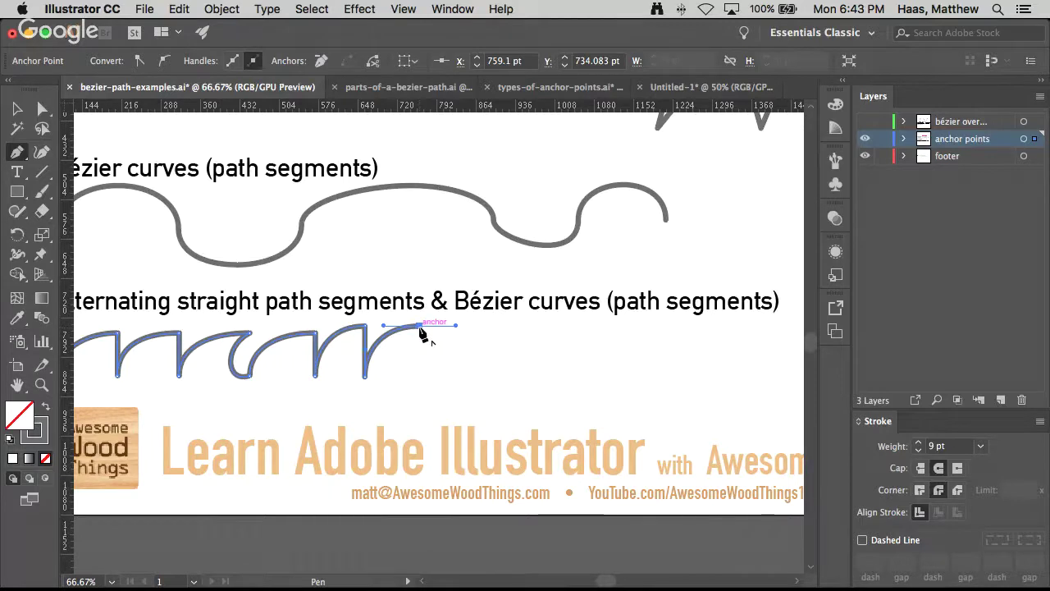
drag(404, 337, 402, 338)
key(super+z)
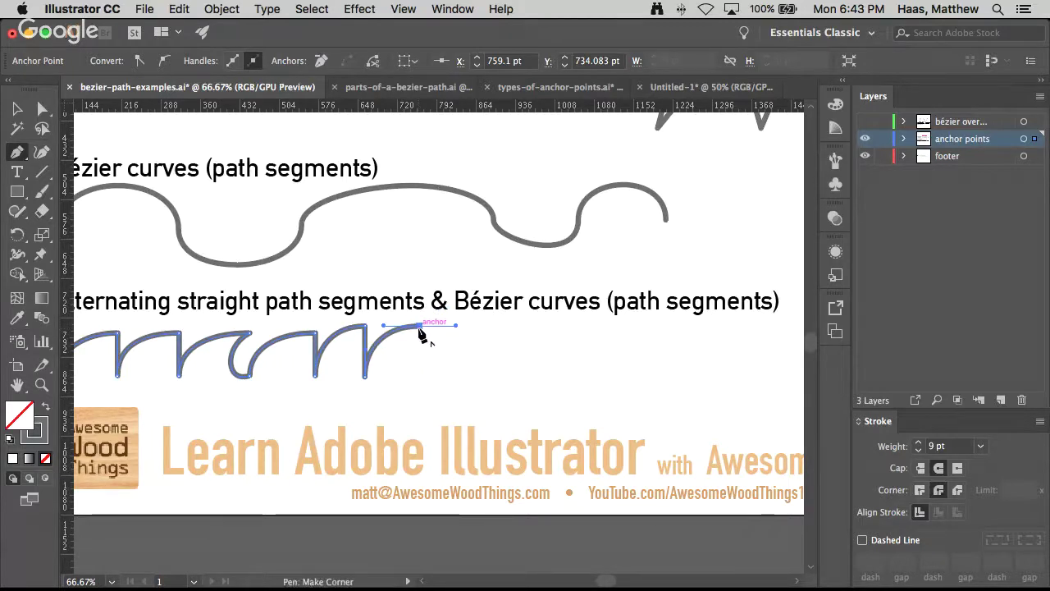
- Angle the smooth point's outgoing handle down and left, add a hooked curve ending at about X 728, Y 827 pt, and deselect the path
click(18, 152)
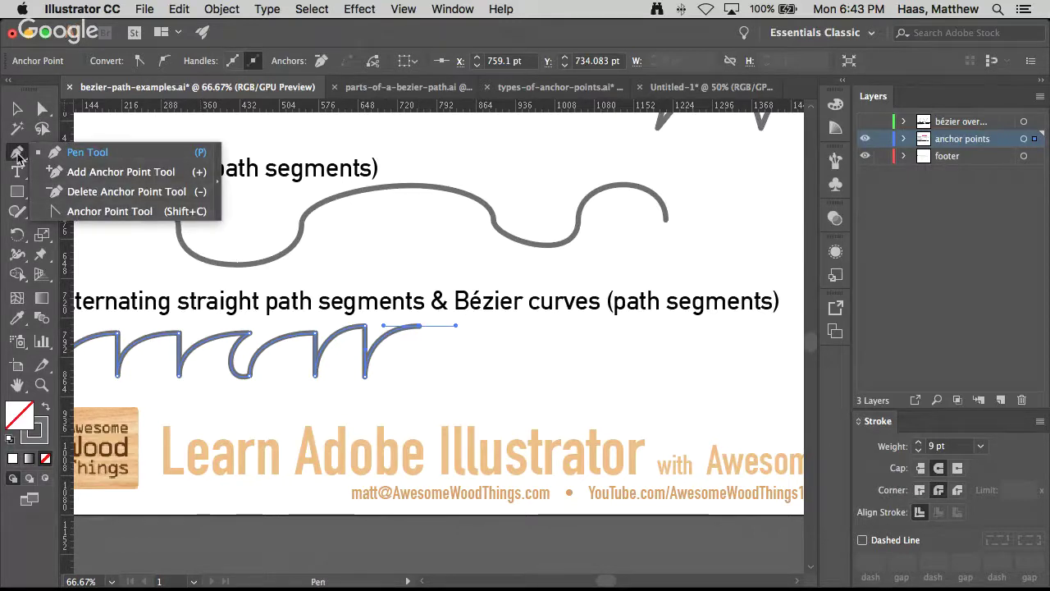
drag(419, 325, 390, 346)
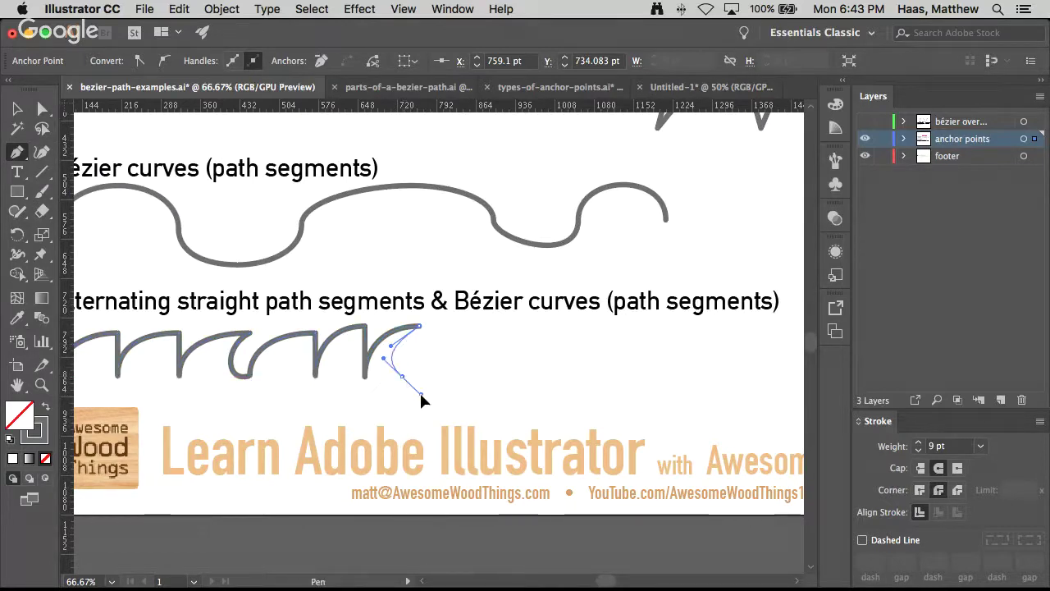
click(413, 388)
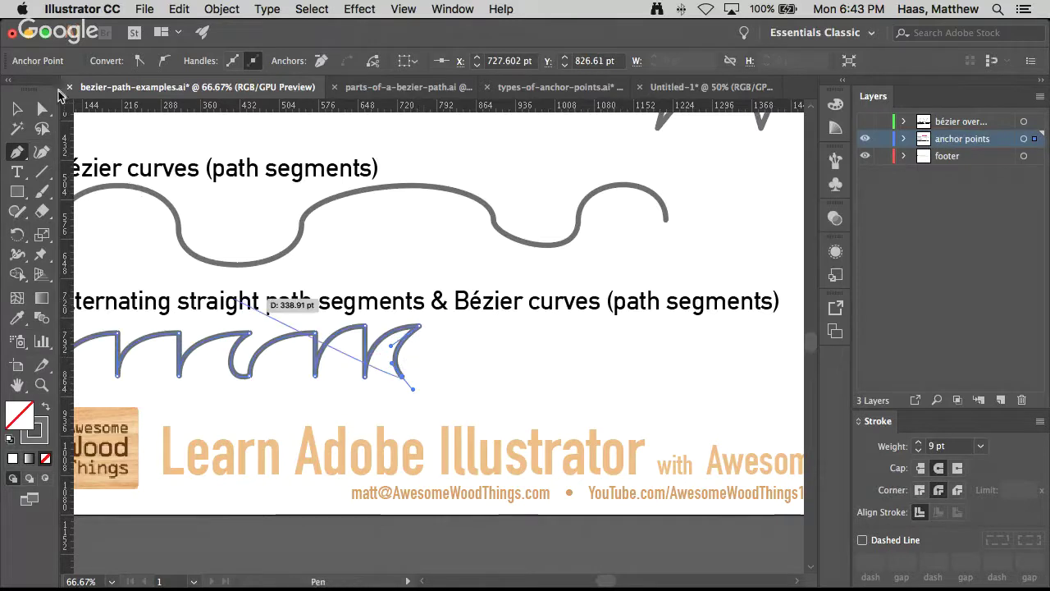
click(43, 109)
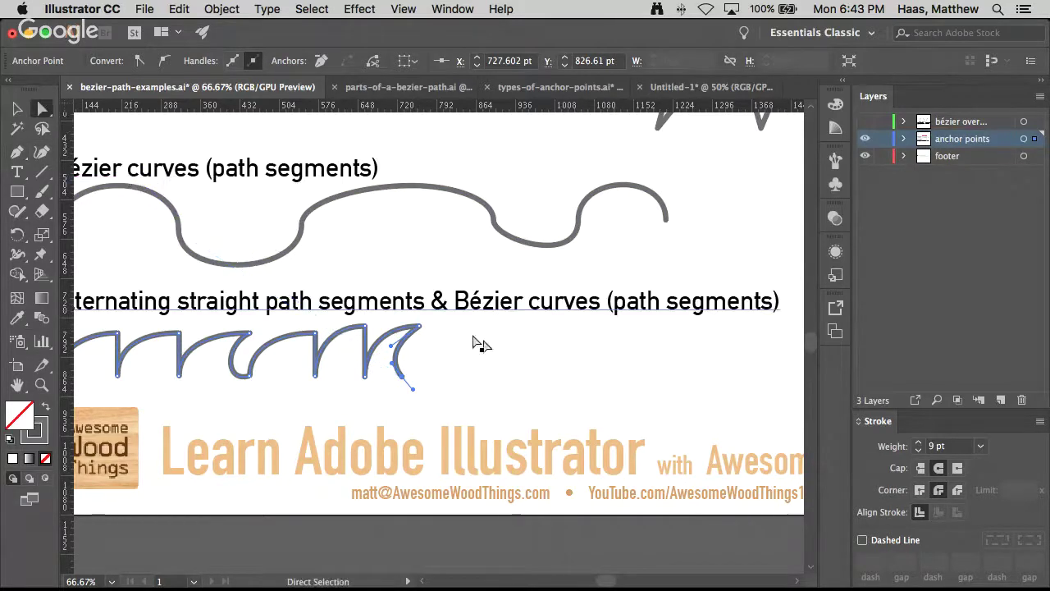
click(548, 385)
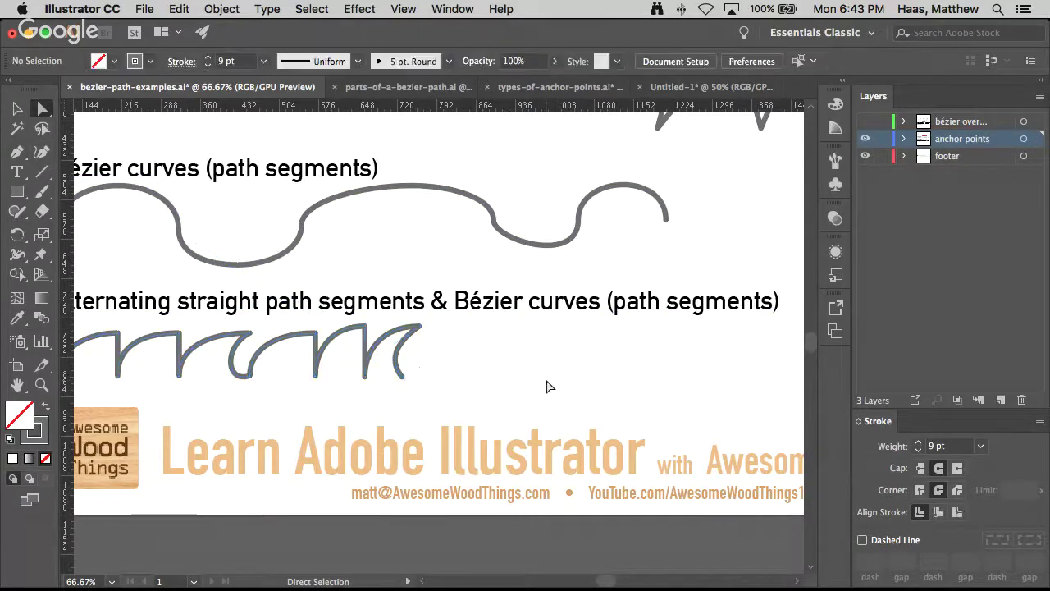
- Draw a separate fin-shaped path with a cusp at about X 1029, Y 770 pt and a curve back to about X 1014, Y 858 pt
click(13, 154)
drag(519, 394, 522, 382)
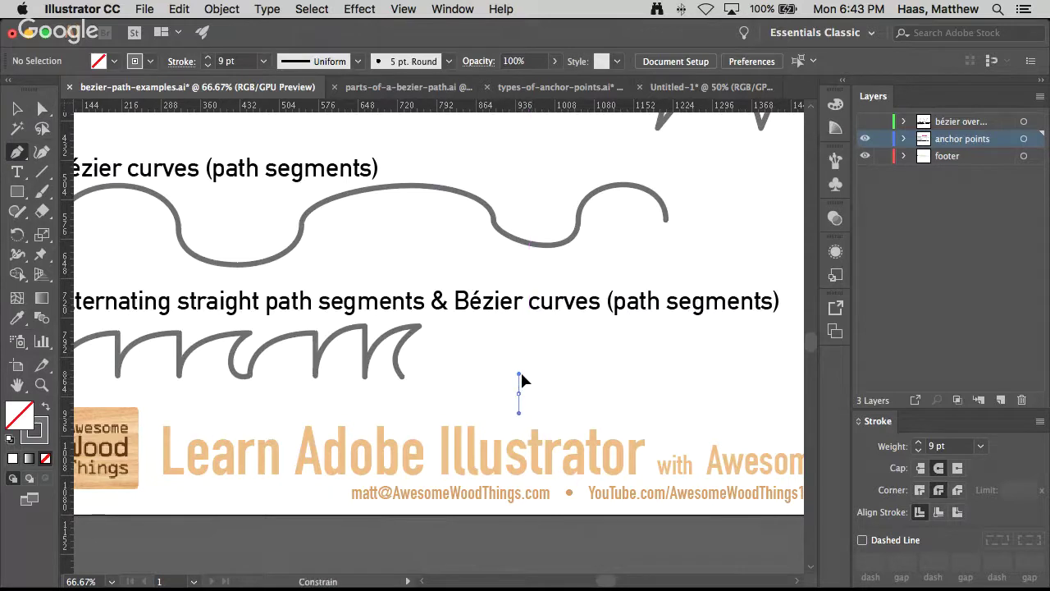
drag(567, 346, 607, 344)
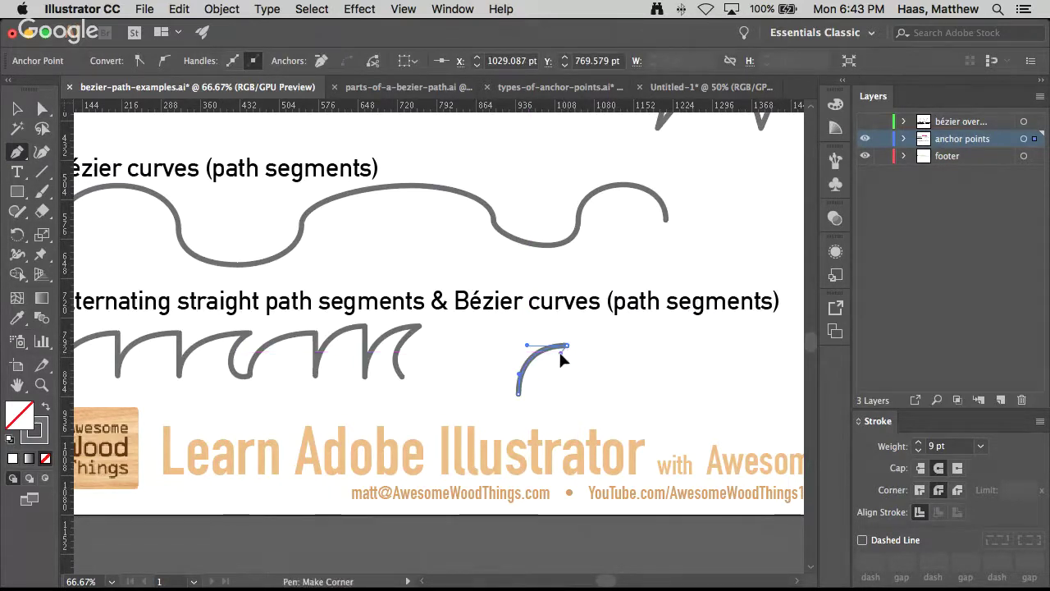
drag(549, 360, 570, 402)
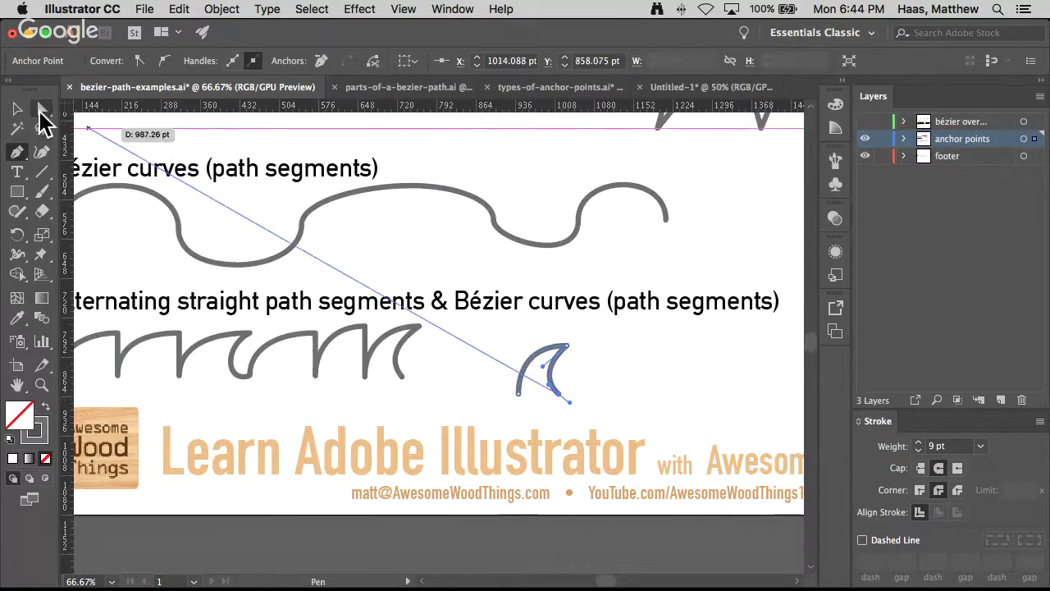
- Reshape the fin by adjusting its cusp's direction handles with the Direct Selection tool, moving the left handle up and outward
click(42, 110)
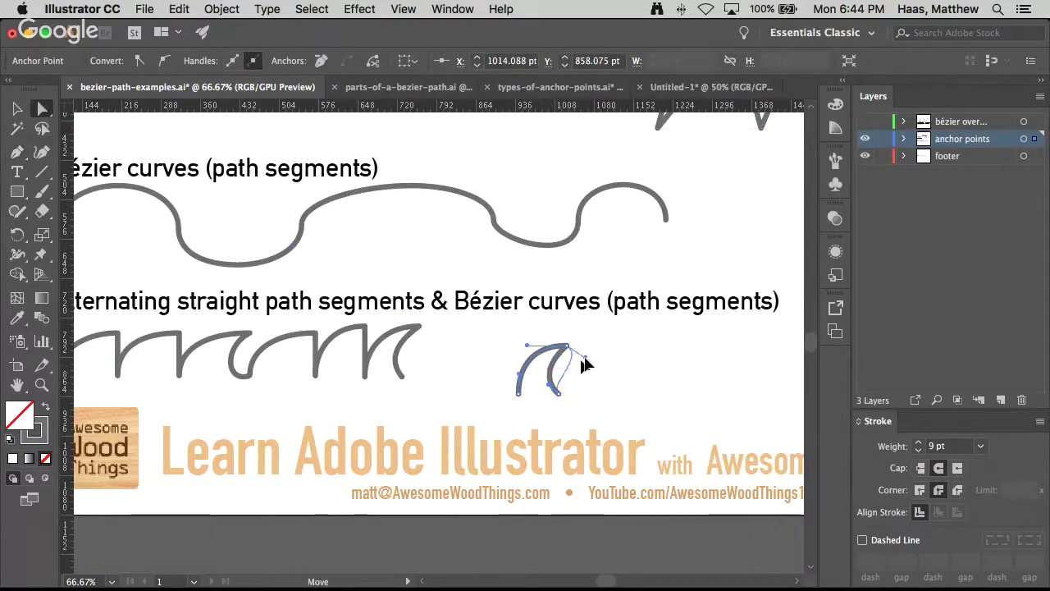
drag(585, 357, 518, 336)
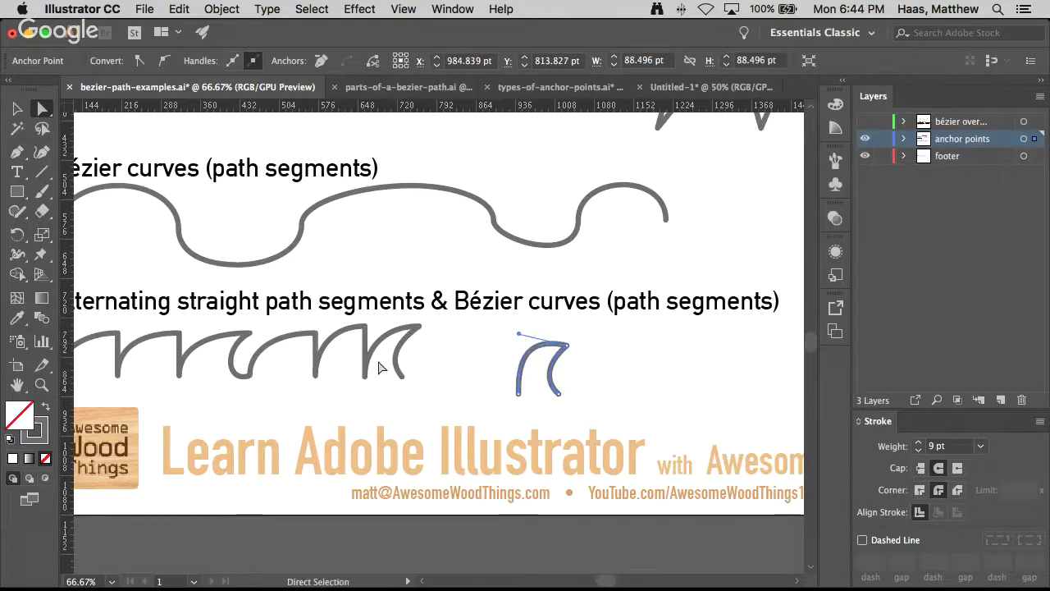
- Slant the handles of the wave's smooth point at about X 895, Y 540 pt, and move the fin's cusp to about X 1050, Y 766 pt
click(495, 221)
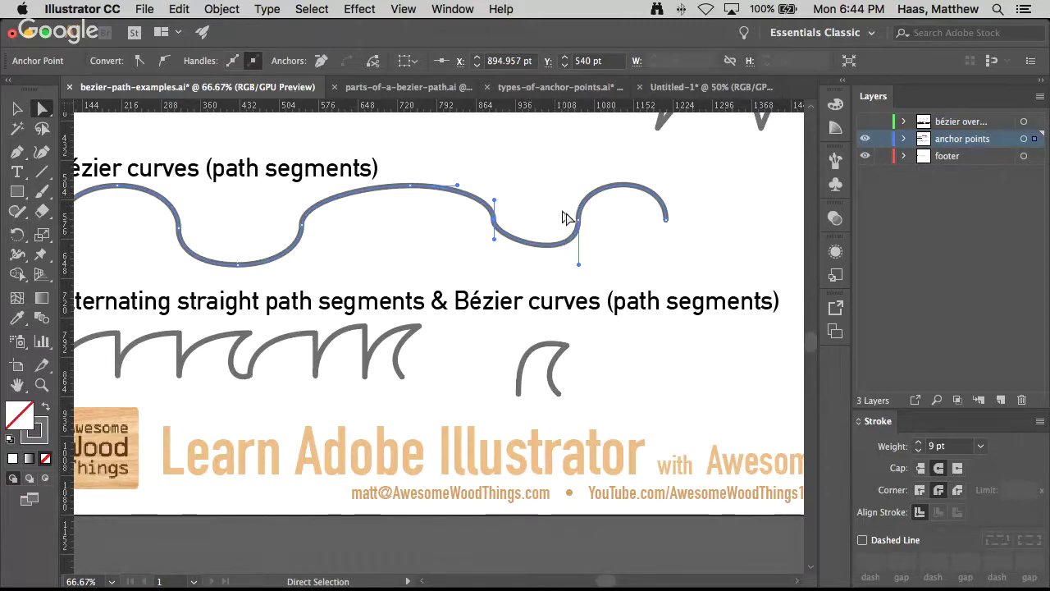
drag(495, 200, 510, 166)
drag(488, 238, 462, 268)
mouse_move(524, 172)
mouse_down()
mouse_move(535, 212)
mouse_move(529, 181)
mouse_up()
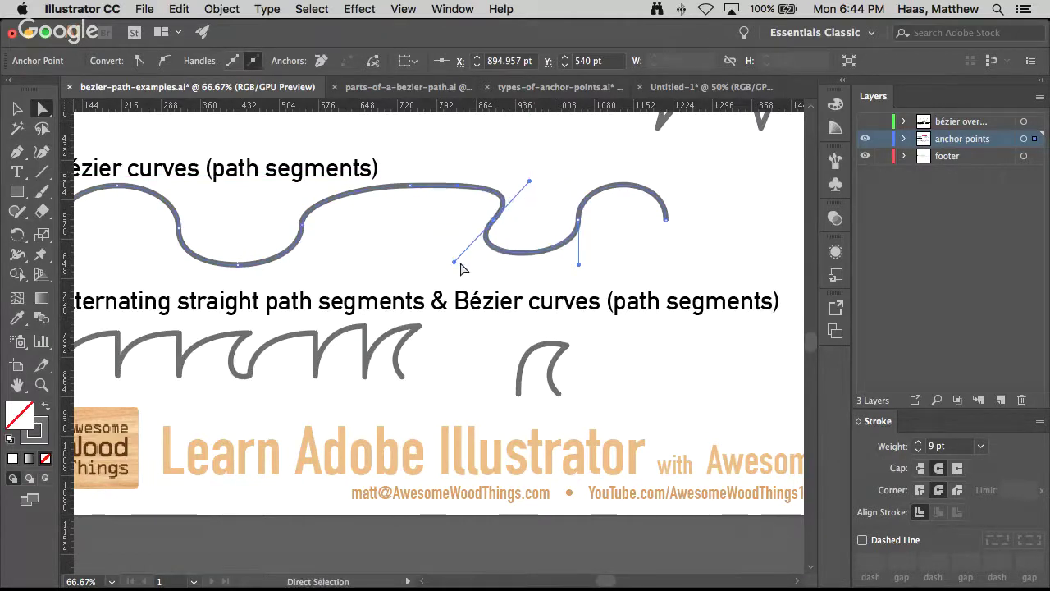
drag(457, 264, 515, 233)
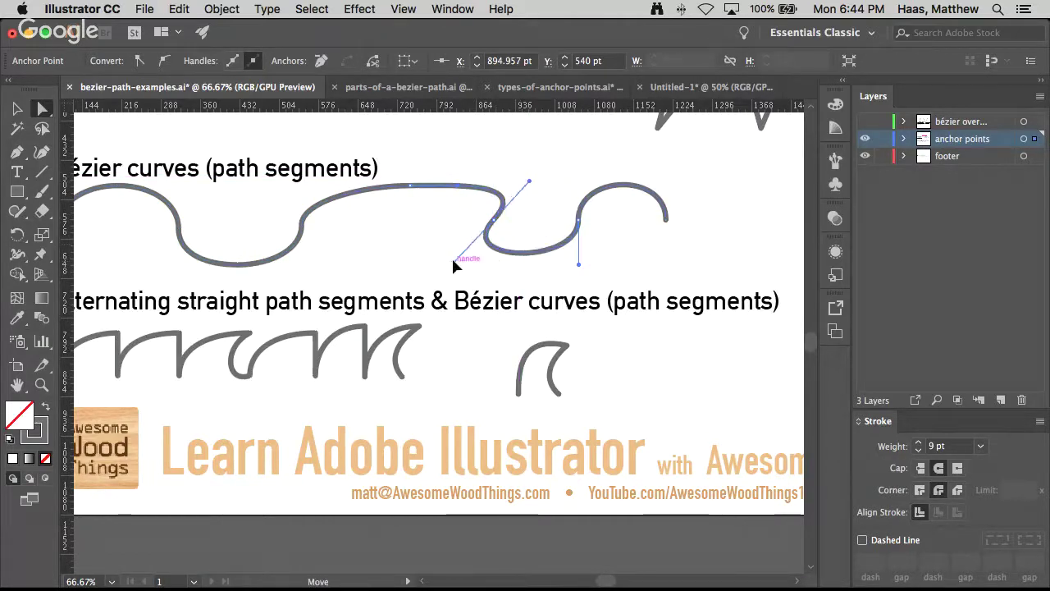
drag(462, 260, 462, 260)
drag(567, 346, 553, 364)
- Pull new handles from the wave's anchor at about X 895, Y 540 pt with the Anchor Point tool, swinging the upper handle left into a cusp
click(17, 153)
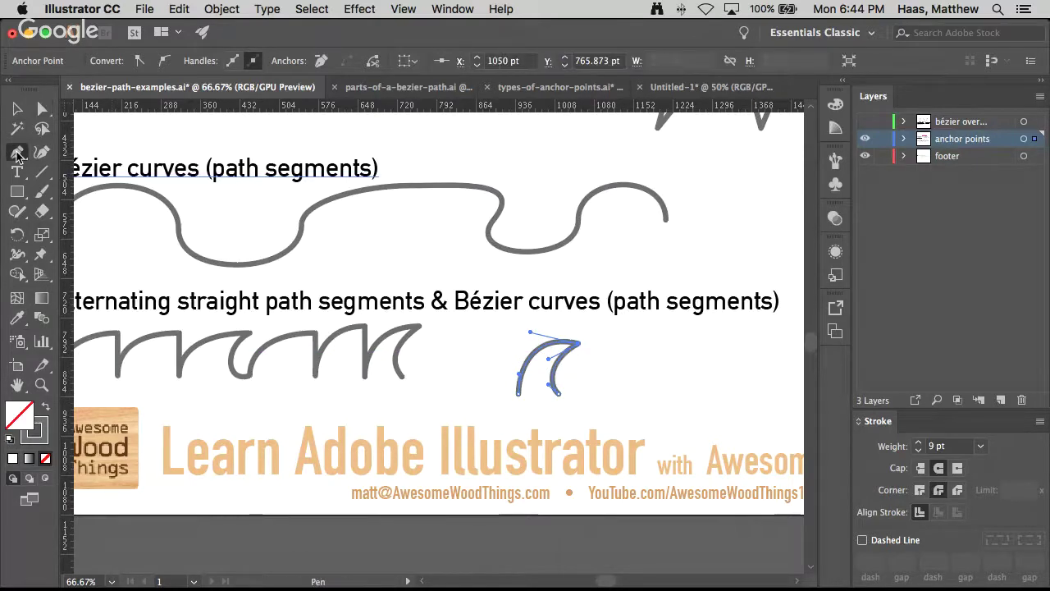
drag(17, 154, 58, 215)
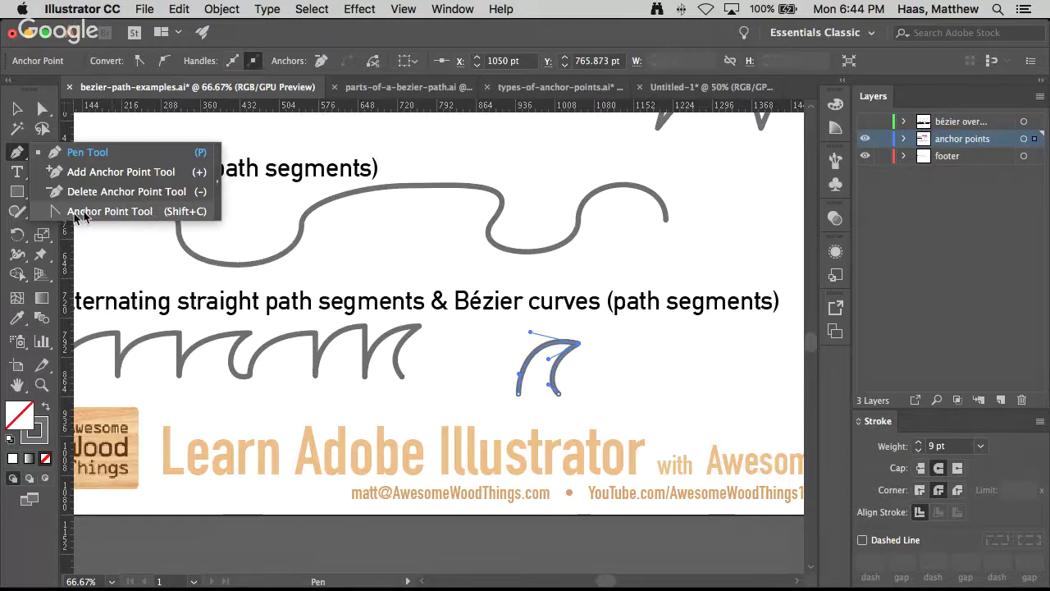
click(79, 215)
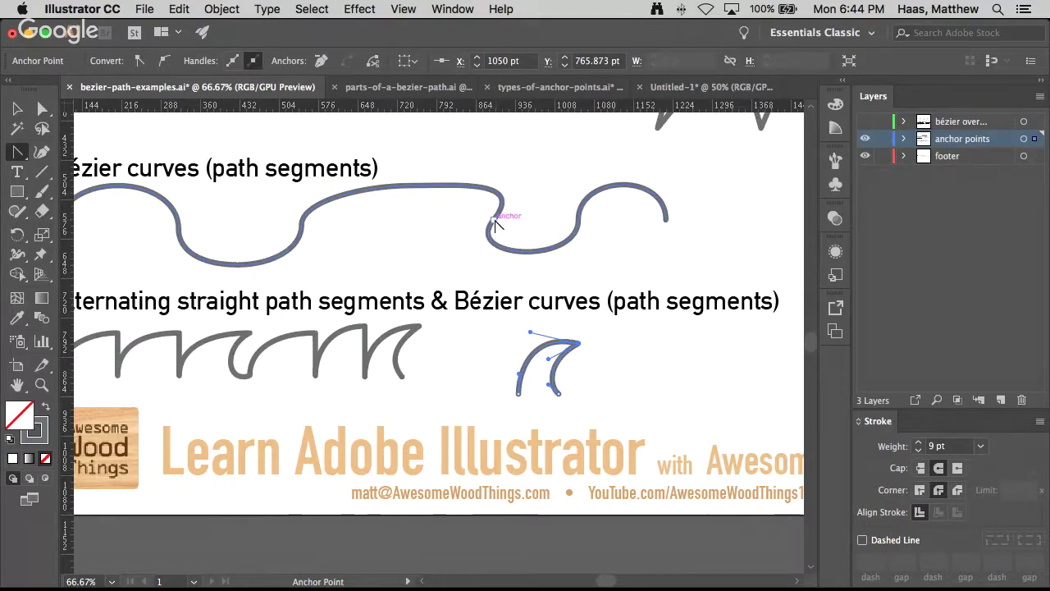
drag(496, 224, 511, 187)
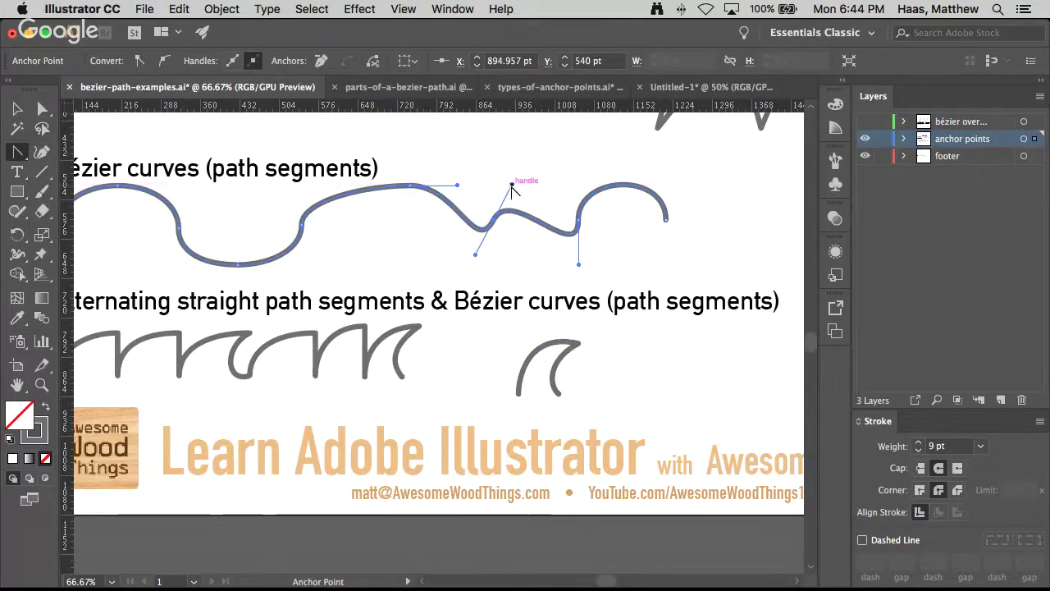
drag(511, 187, 461, 168)
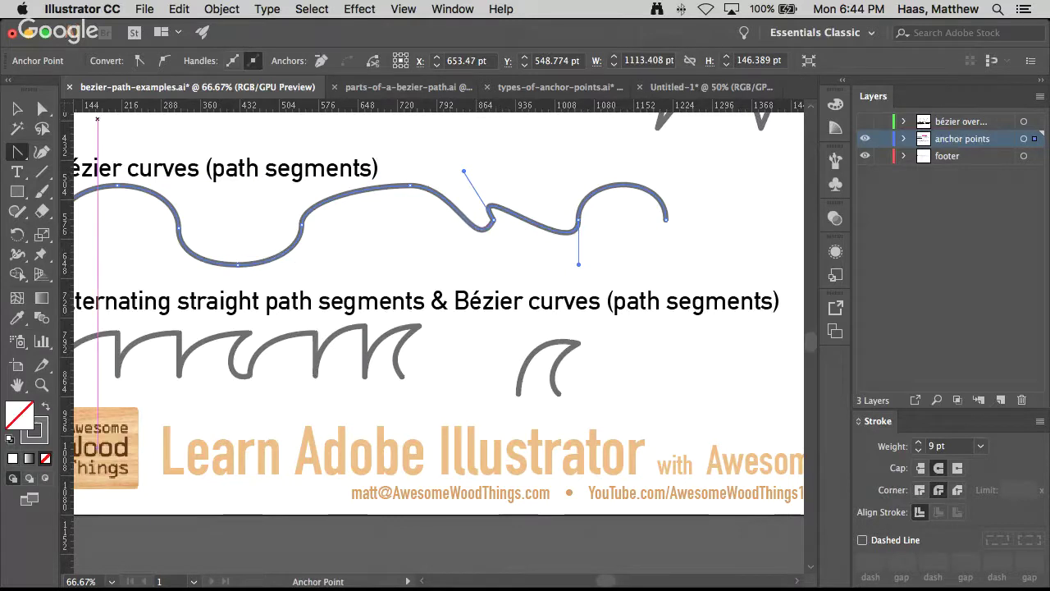
- Tilt the handles of the wave's trough point at about X 427, Y 622 pt, and break the upper-right handle downward to form a corner
key(a)
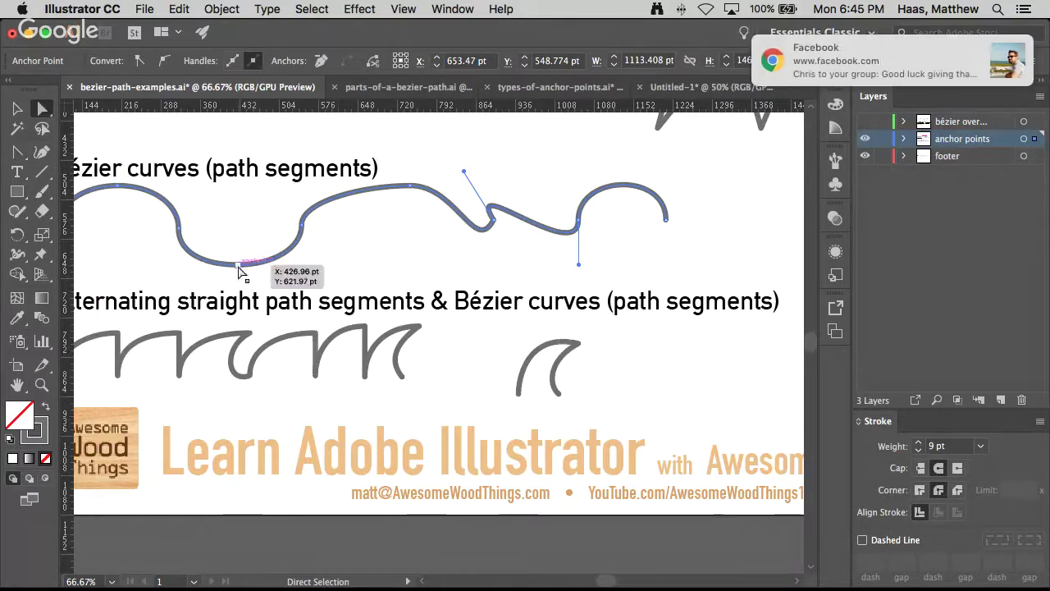
click(238, 265)
drag(271, 265, 265, 237)
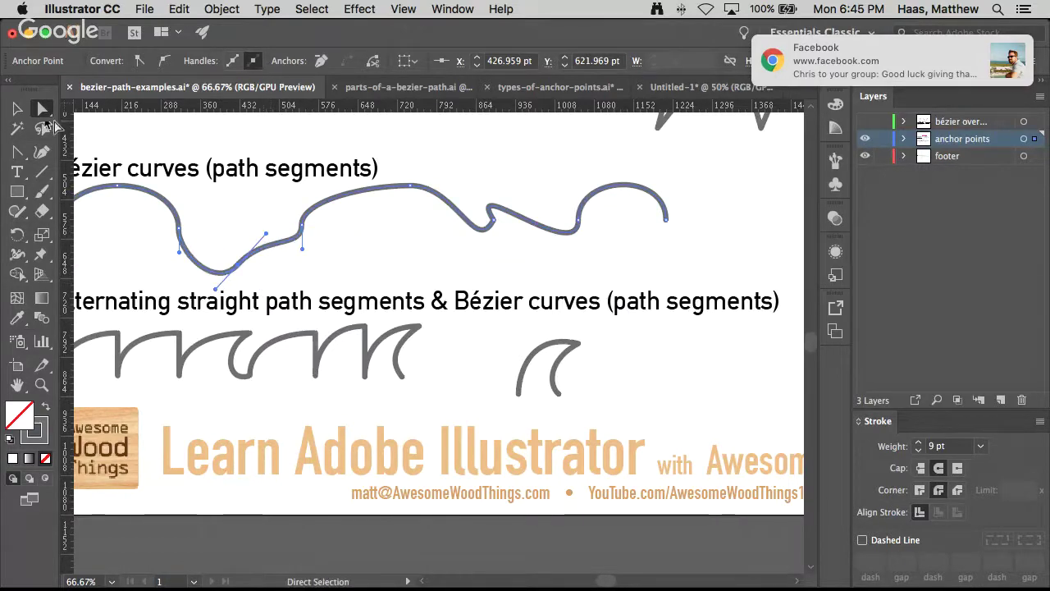
click(16, 153)
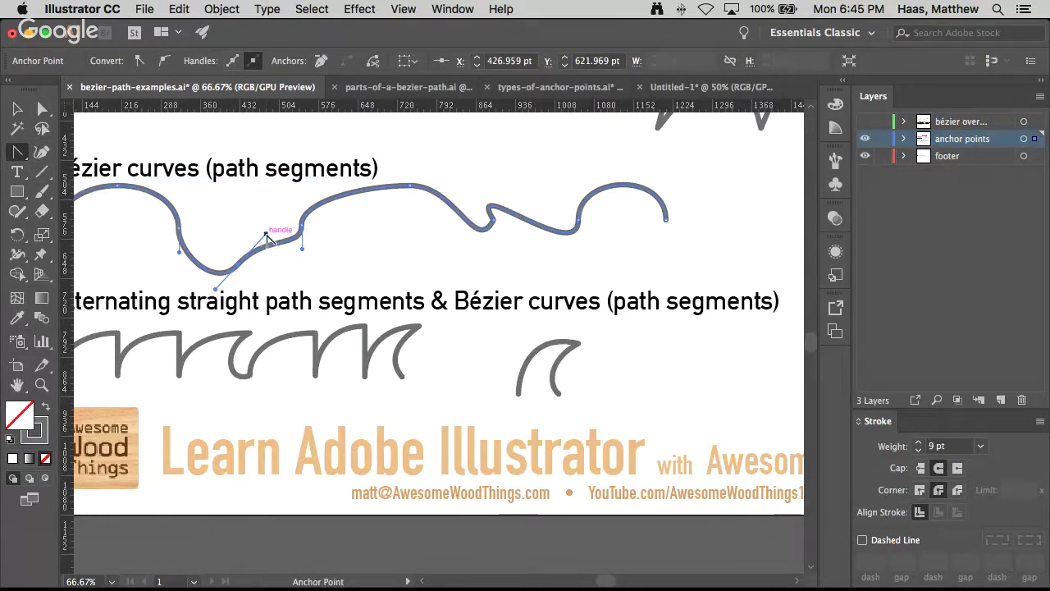
drag(266, 237, 273, 277)
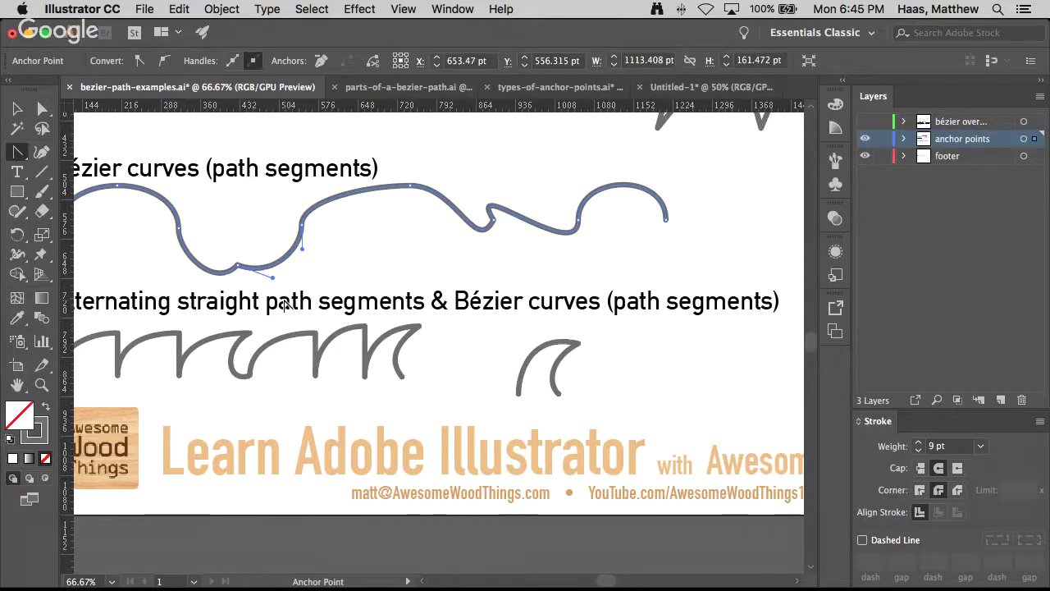
- Move the wave's new corner point slightly upward and the neighbouring smooth point to about X 533, Y 540 pt
click(45, 113)
drag(238, 265, 239, 252)
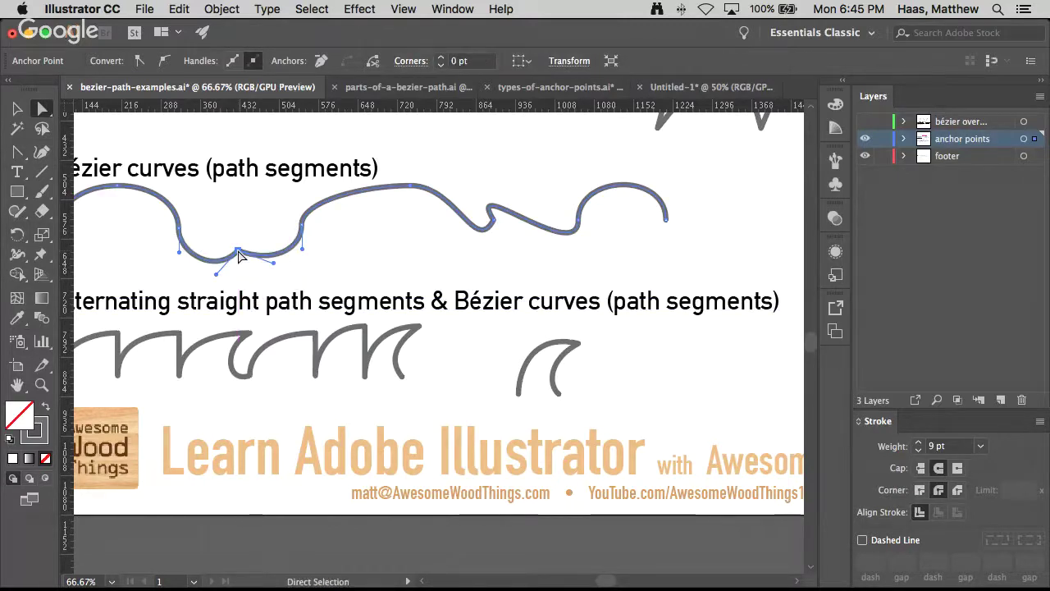
drag(308, 238, 300, 229)
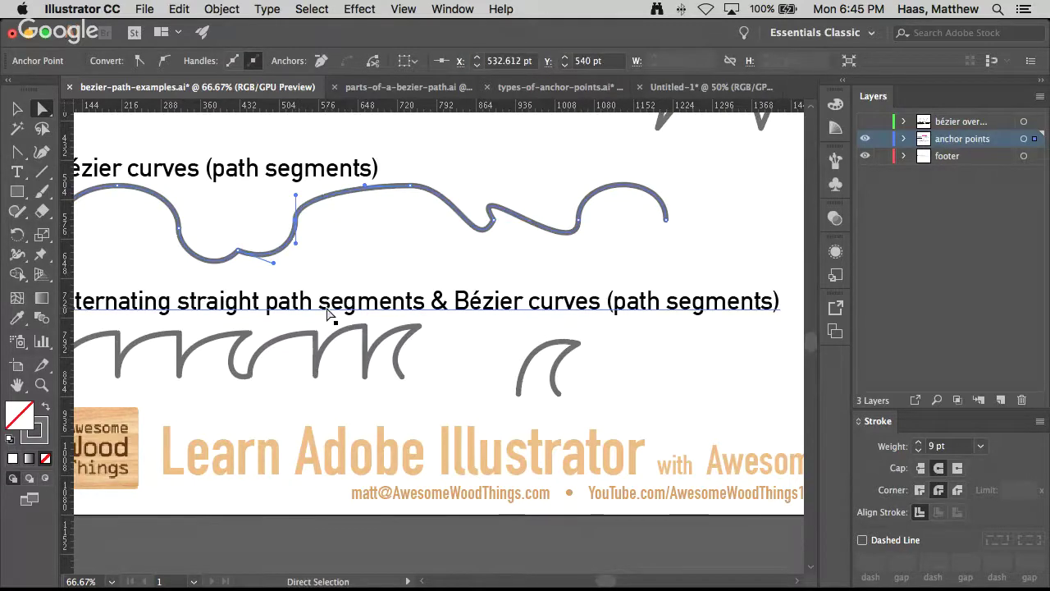
scroll(330, 316, left, 3)
scroll(332, 317, up, 2)
scroll(332, 316, right, 2)
scroll(330, 315, down, 3)
scroll(330, 316, up, 5)
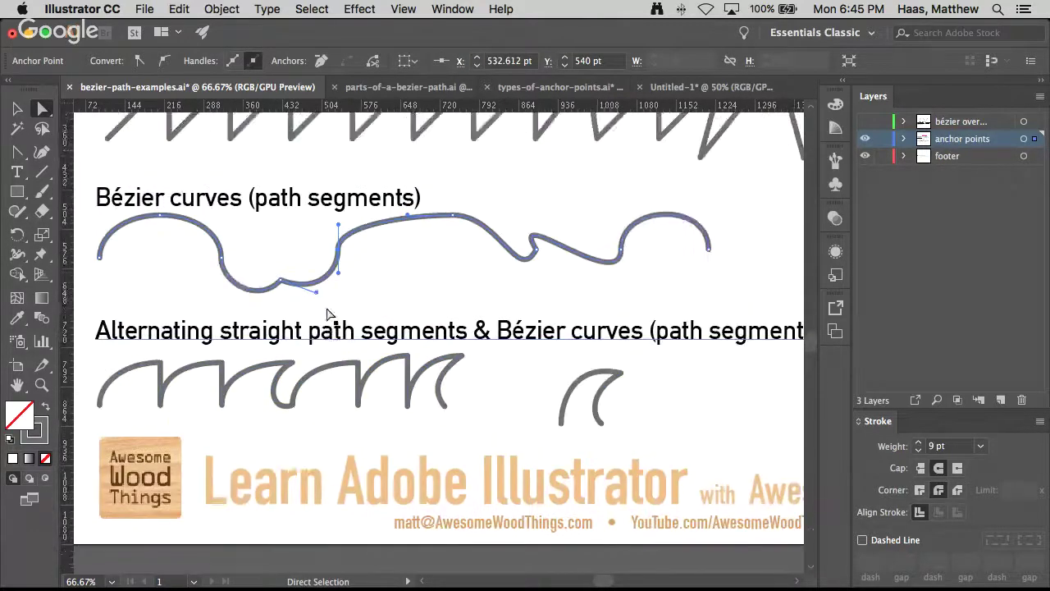
scroll(330, 316, right, 2)
scroll(327, 315, right, 2)
scroll(326, 315, down, 3)
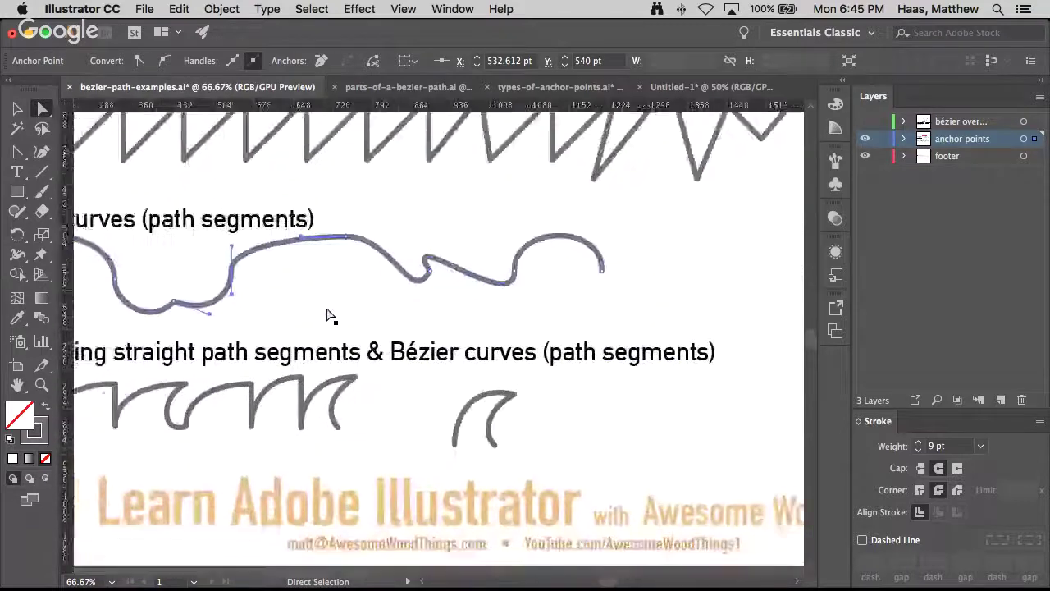
scroll(326, 316, left, 3)
scroll(327, 316, up, 1)
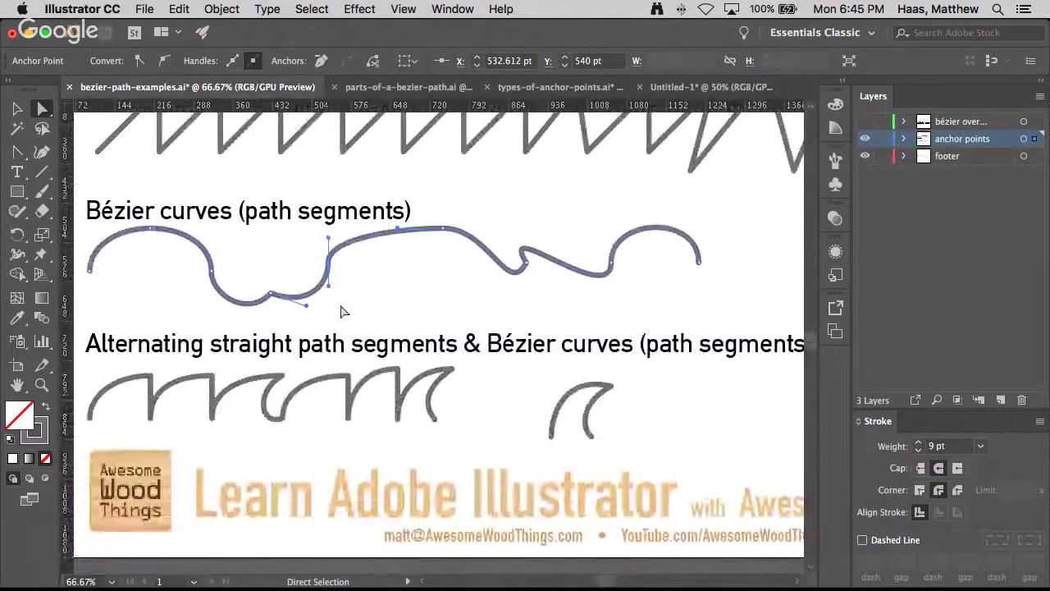
- Delete the arched curve from the Untitled-1 document, fit the artboard in the window and activate the Pen tool
click(732, 87)
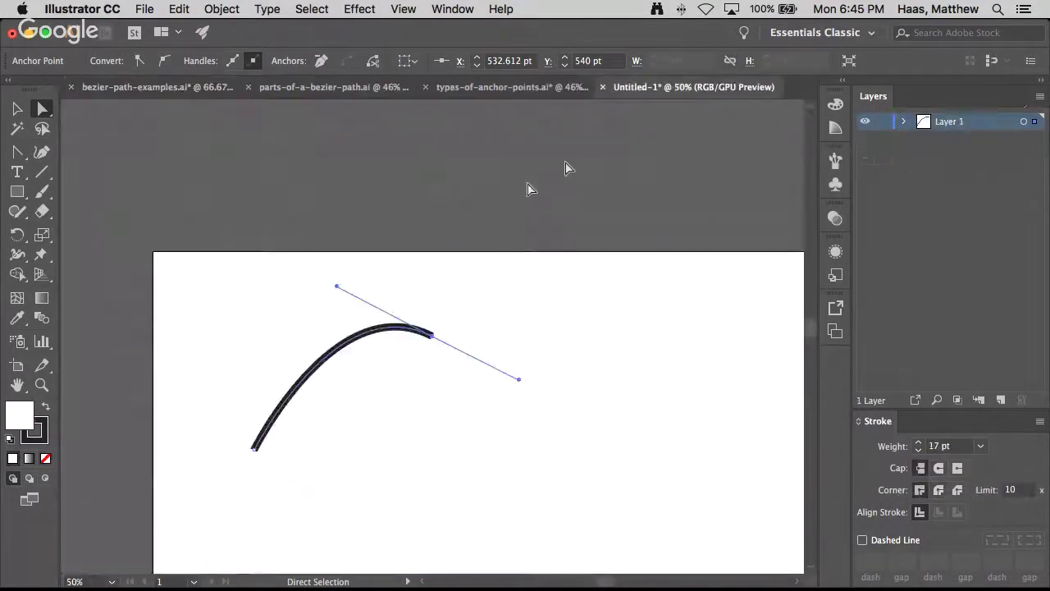
super+click(317, 357)
key(Delete)
key(super+0)
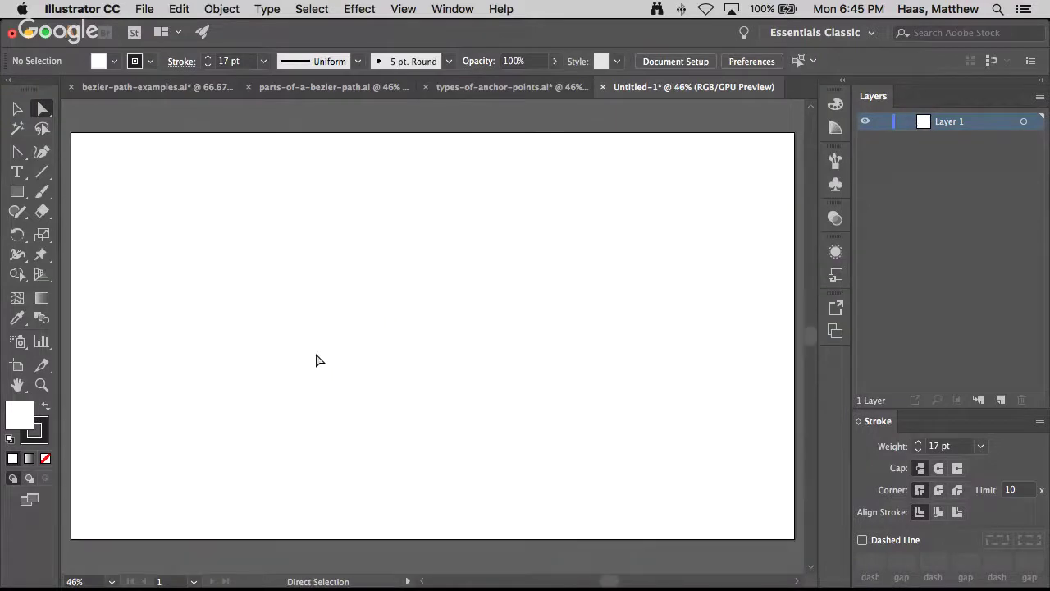
click(19, 155)
drag(19, 155, 72, 148)
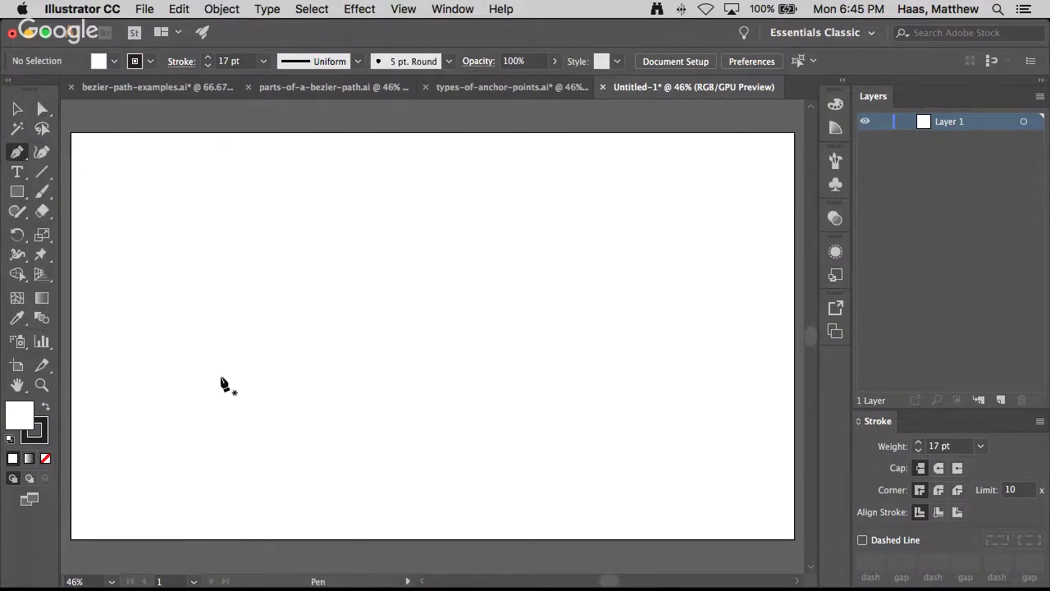
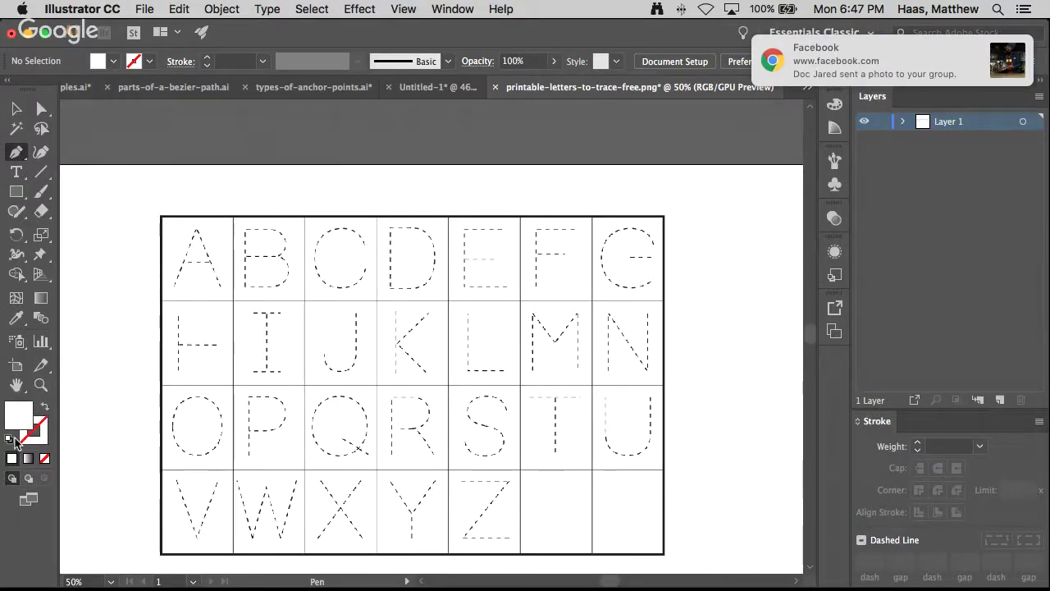
- Set the fill to none and the stroke colour to magenta with C 0% and M 100% for tracing the dashed letters
drag(41, 431, 25, 413)
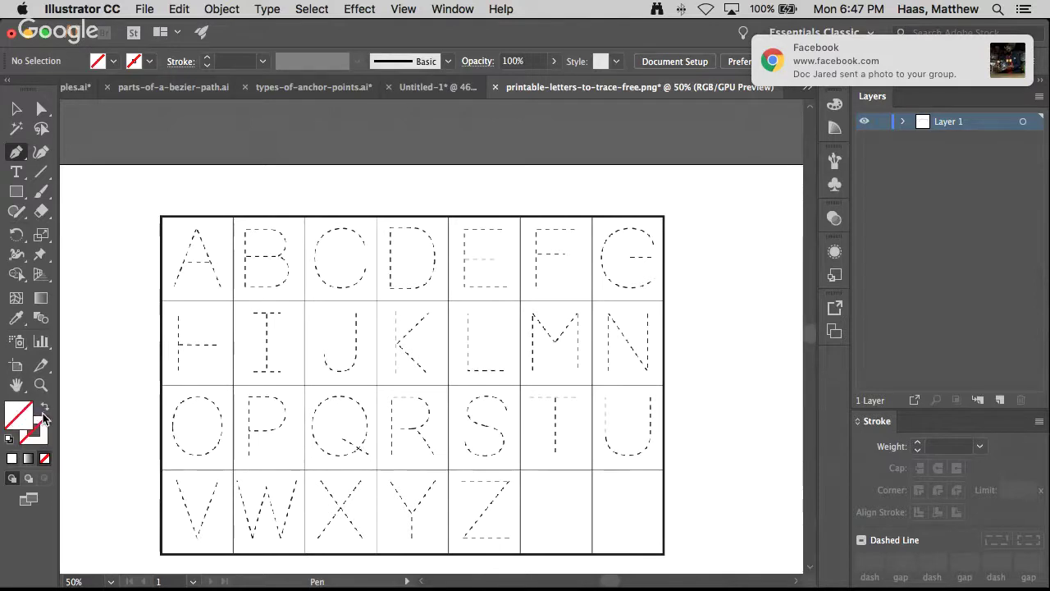
click(40, 433)
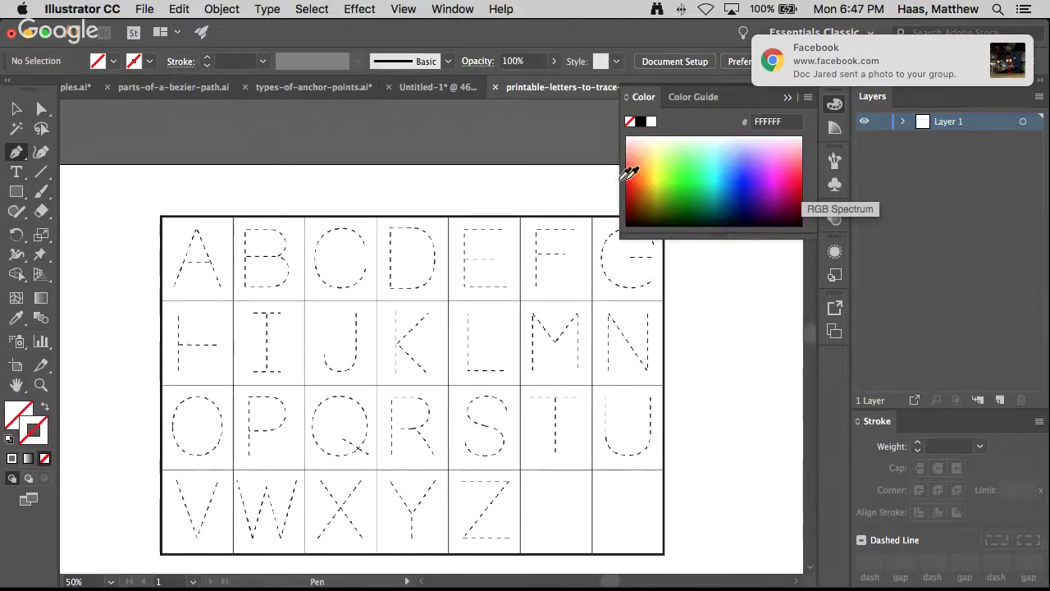
double_click(45, 428)
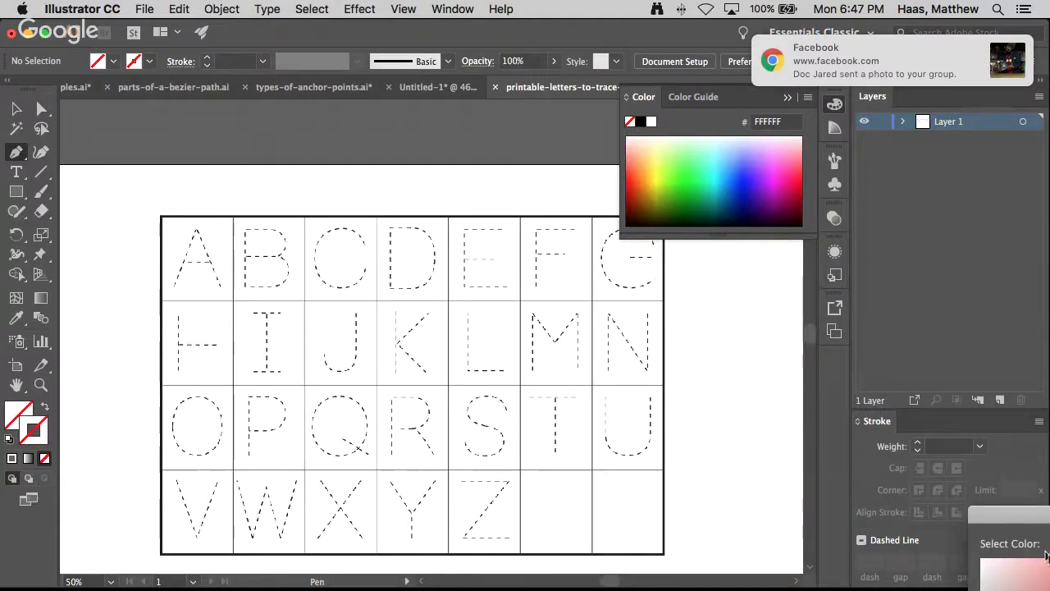
drag(538, 236, 517, 247)
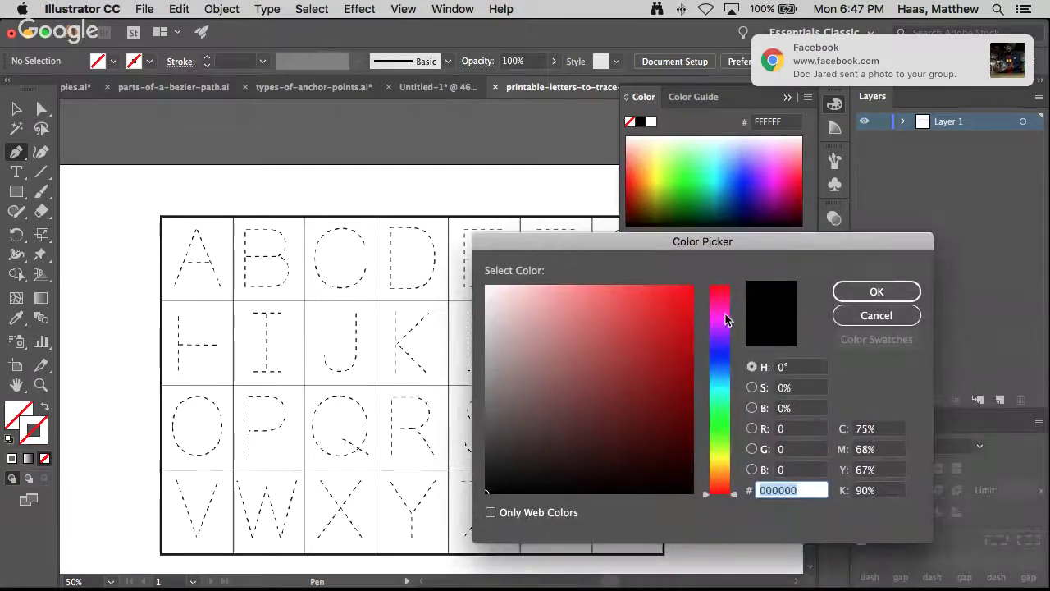
click(719, 319)
click(693, 286)
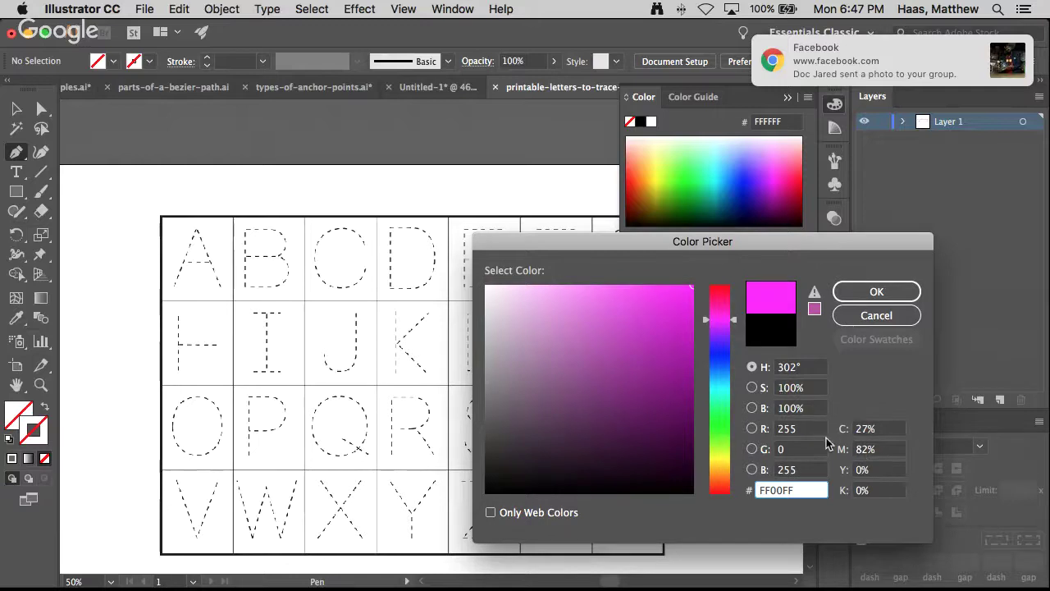
drag(882, 428, 852, 429)
text(0)
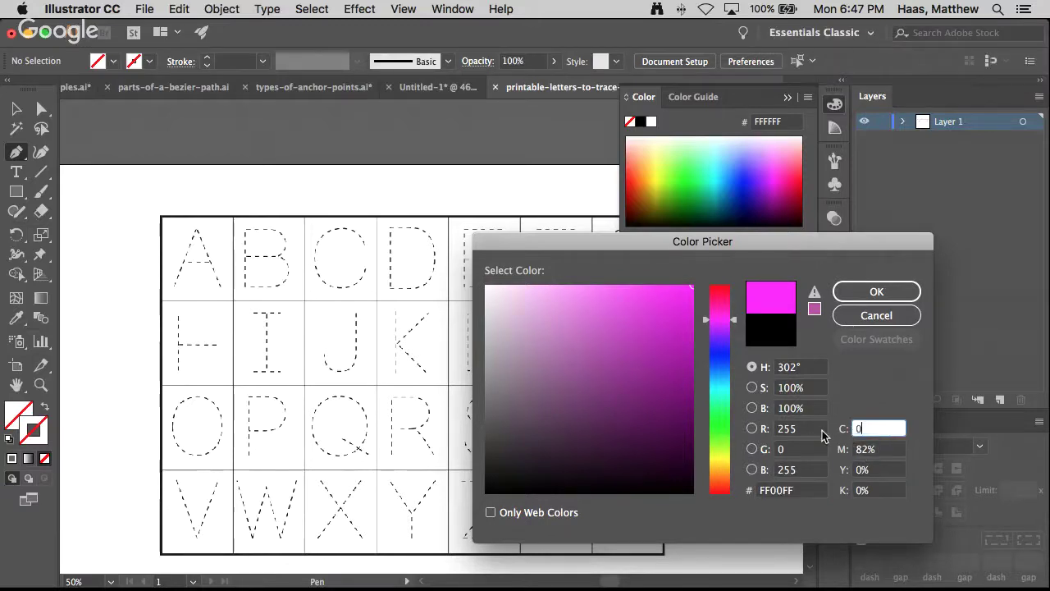
key(Tab)
text(100)
key(Tab)
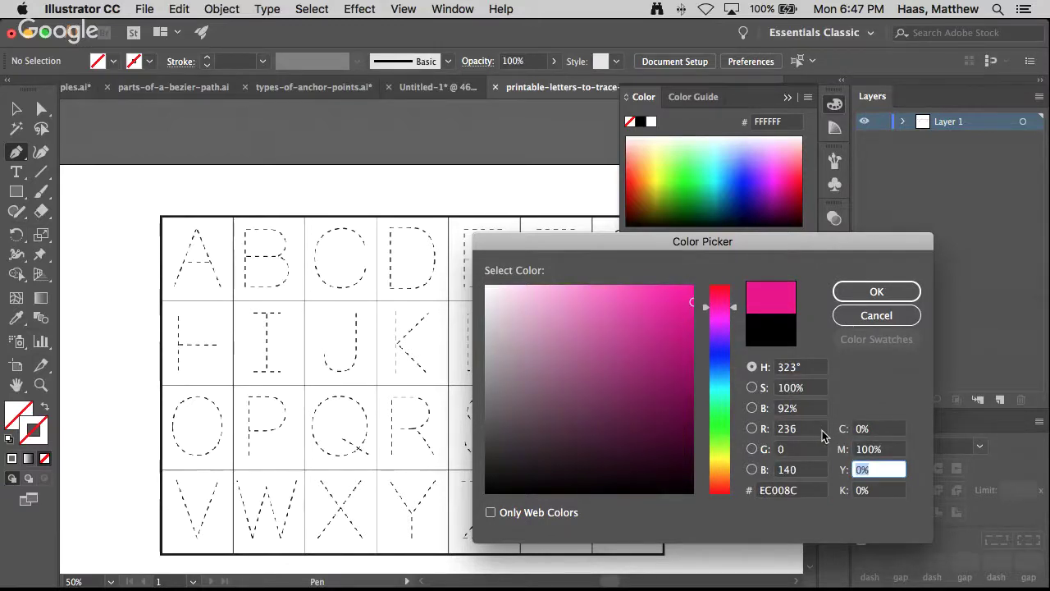
click(874, 292)
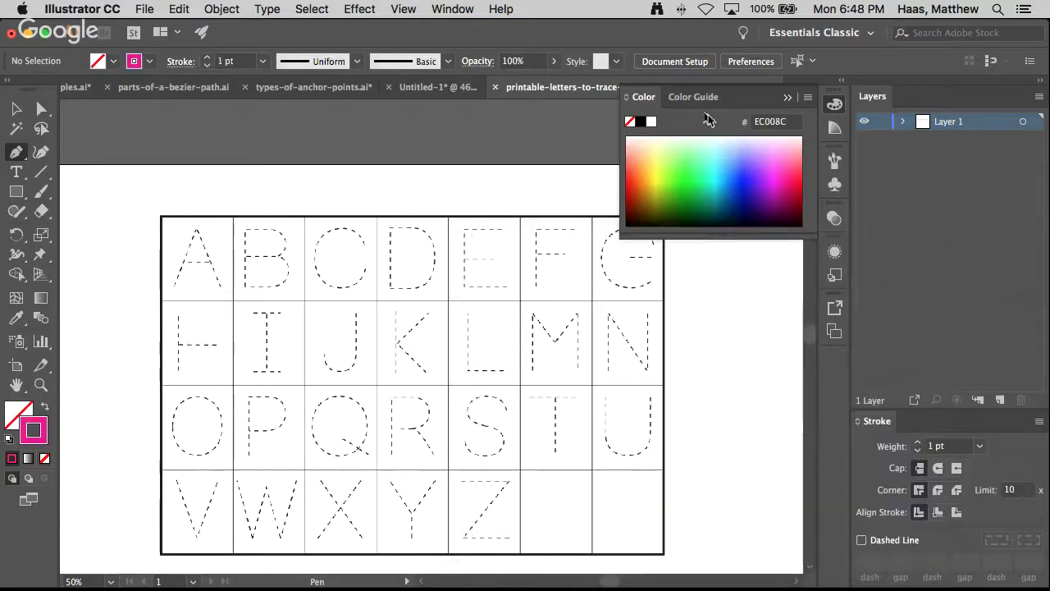
click(788, 97)
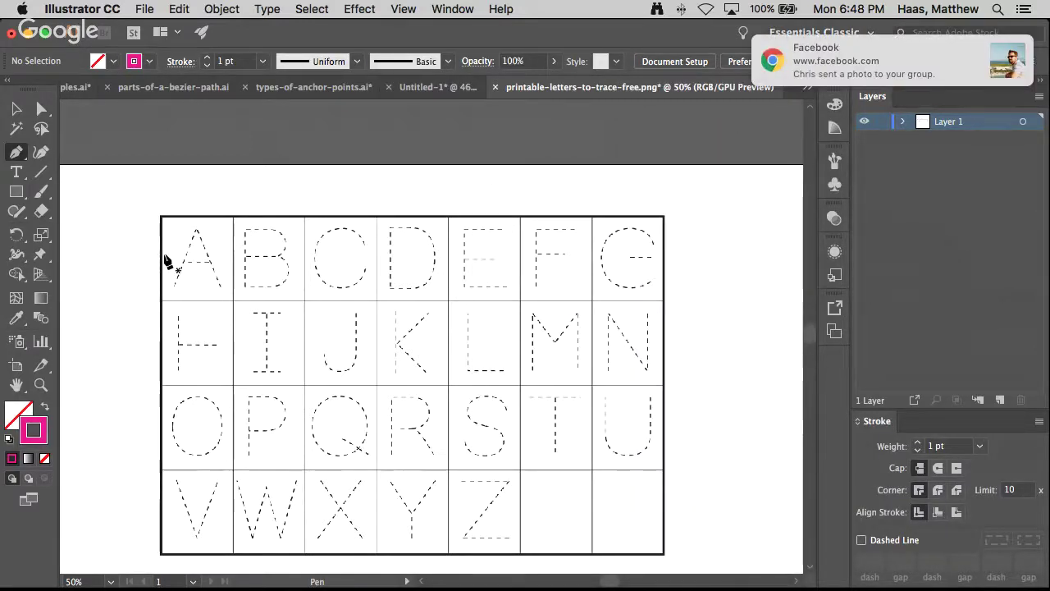
drag(813, 60, 944, 65)
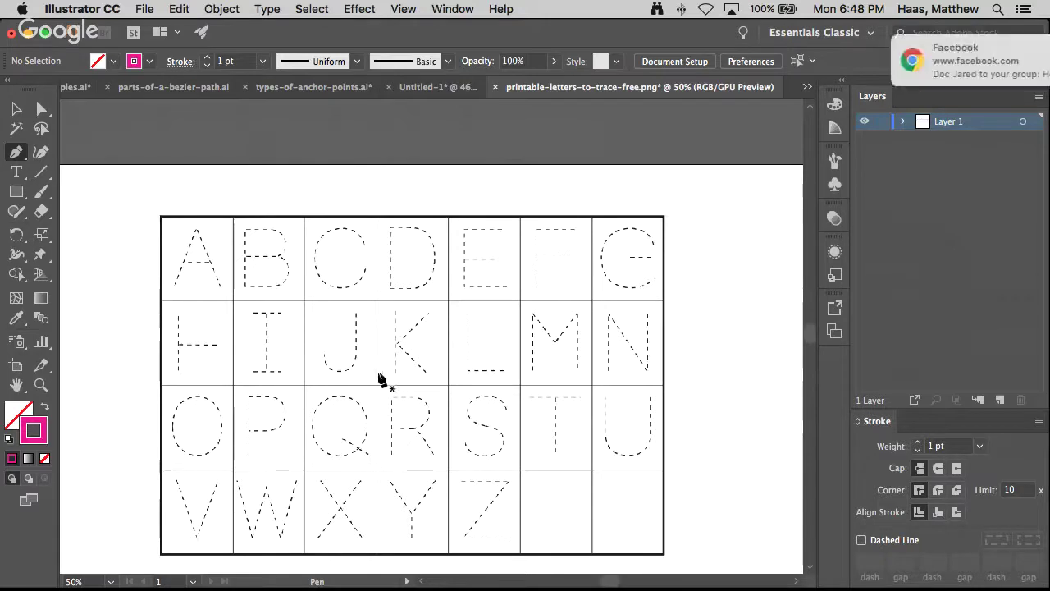
drag(828, 64, 934, 64)
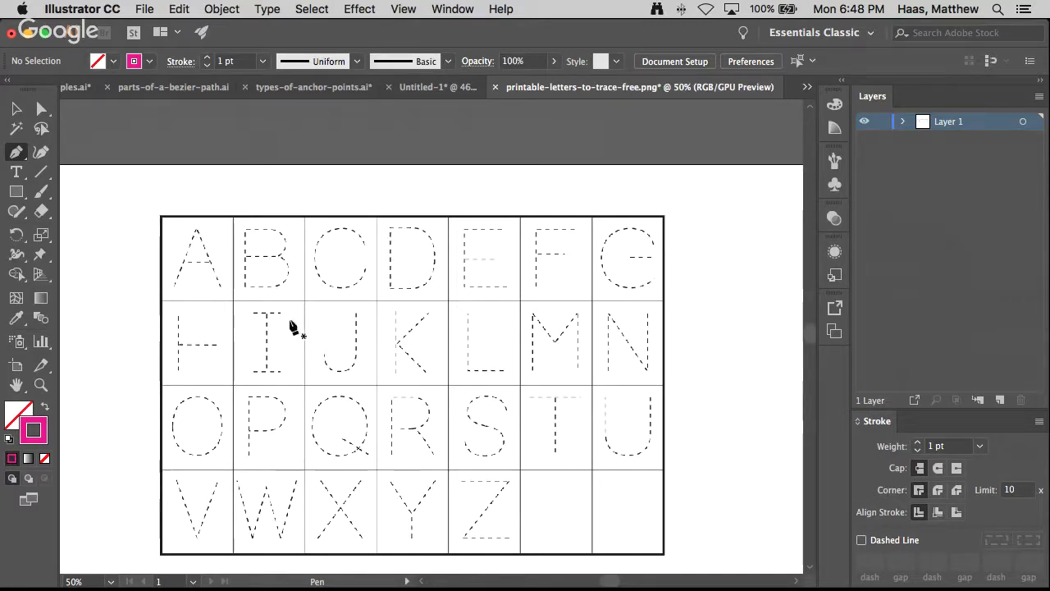
- Show the rulers and place horizontal guides at the dashed C's lowest and highest edges and a vertical guide at its leftmost edge
super+click(347, 254)
super+click(402, 361)
super+click(403, 361)
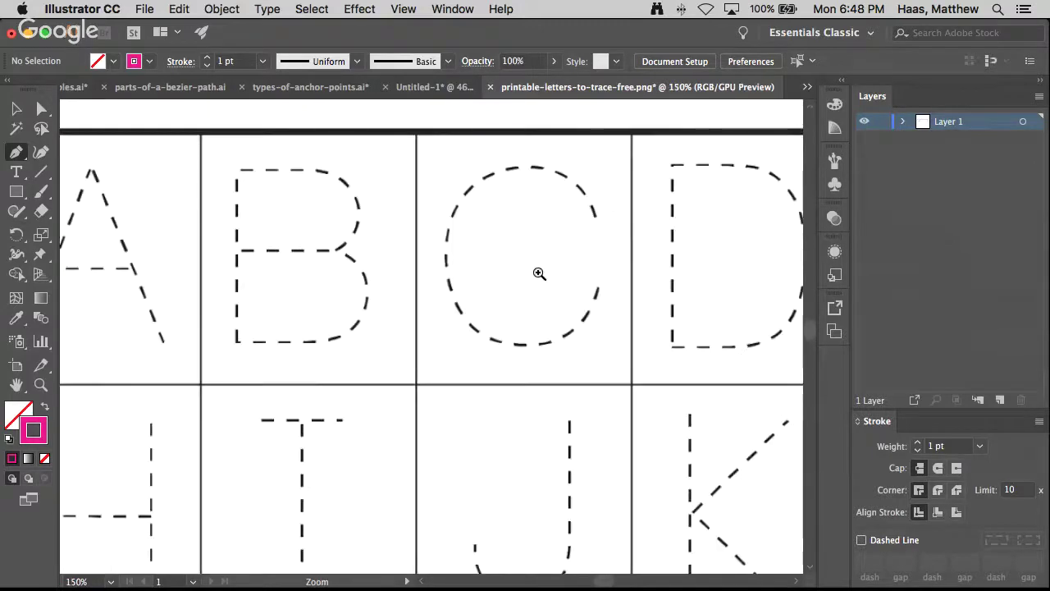
drag(538, 273, 645, 202)
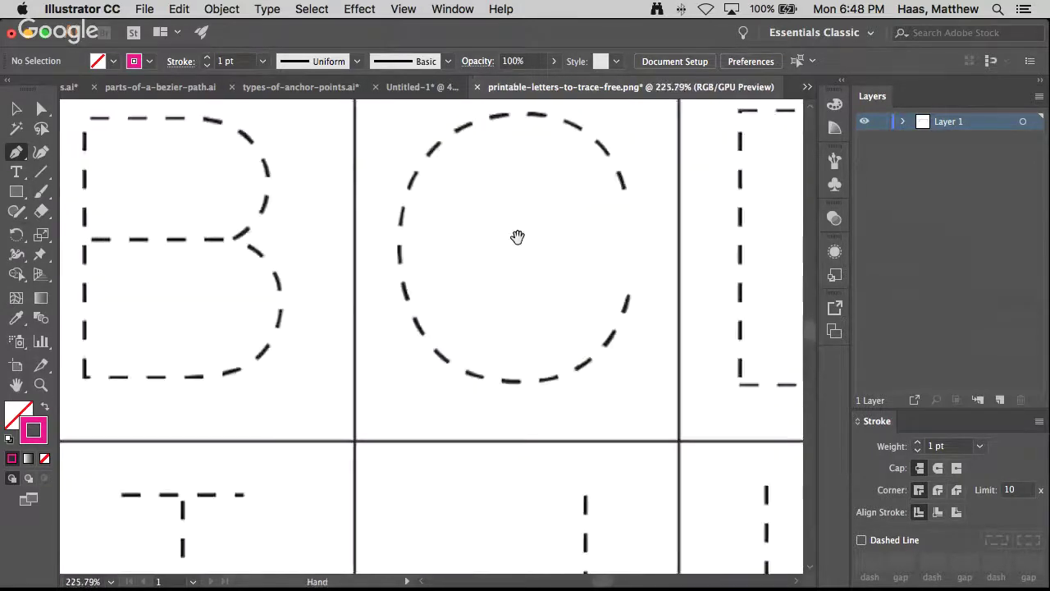
drag(518, 237, 368, 296)
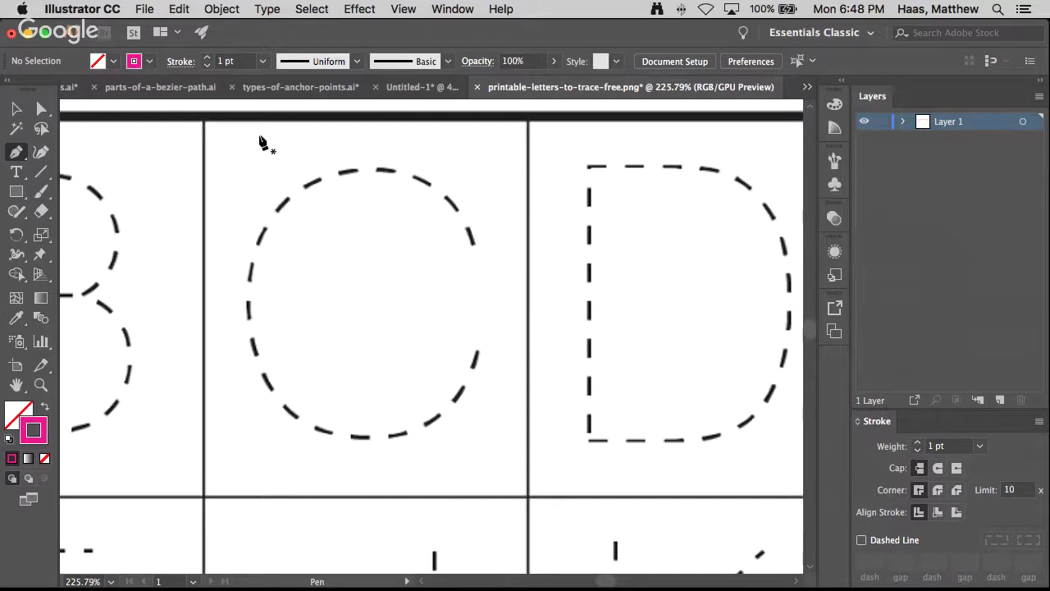
key(super+r)
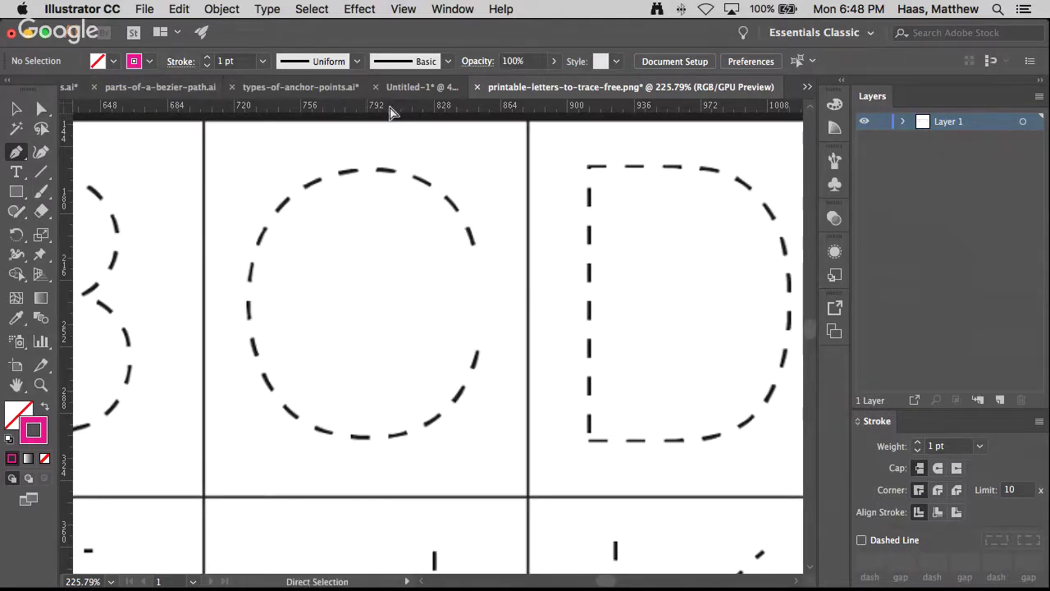
drag(394, 111, 373, 435)
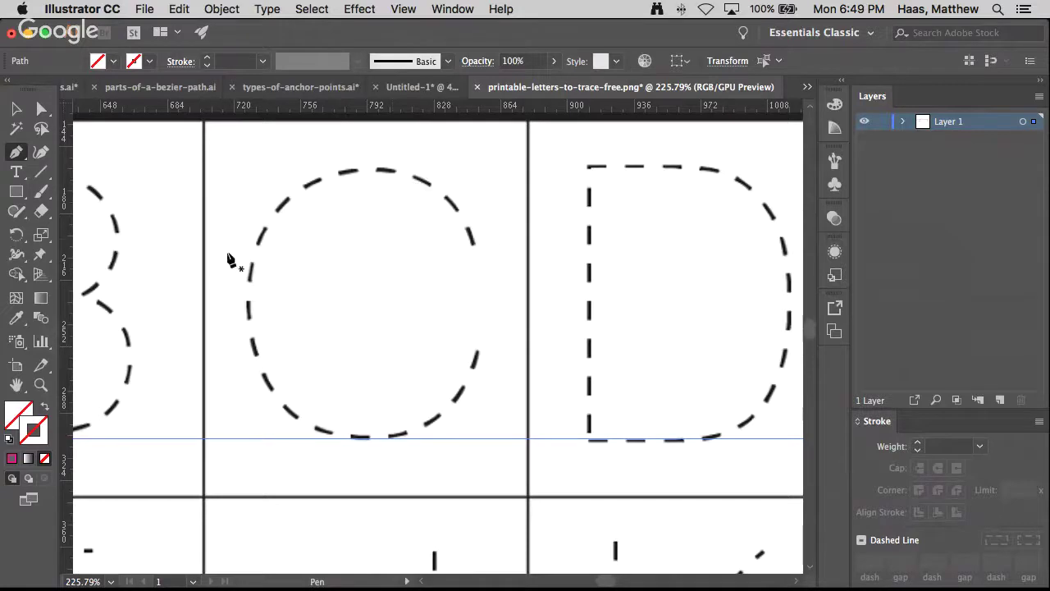
drag(395, 105, 372, 170)
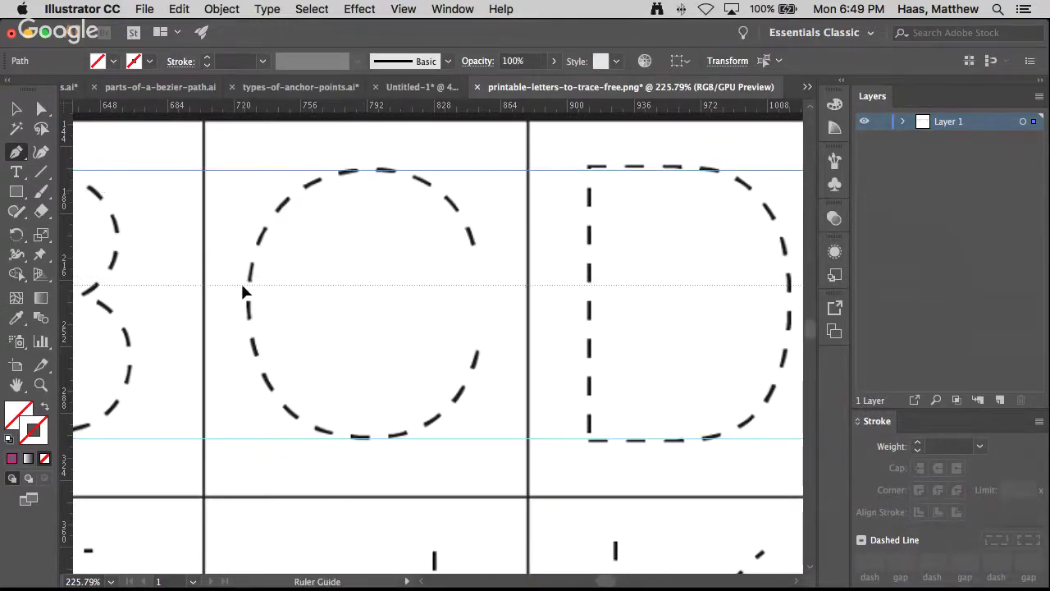
key(alt)
drag(242, 285, 250, 297)
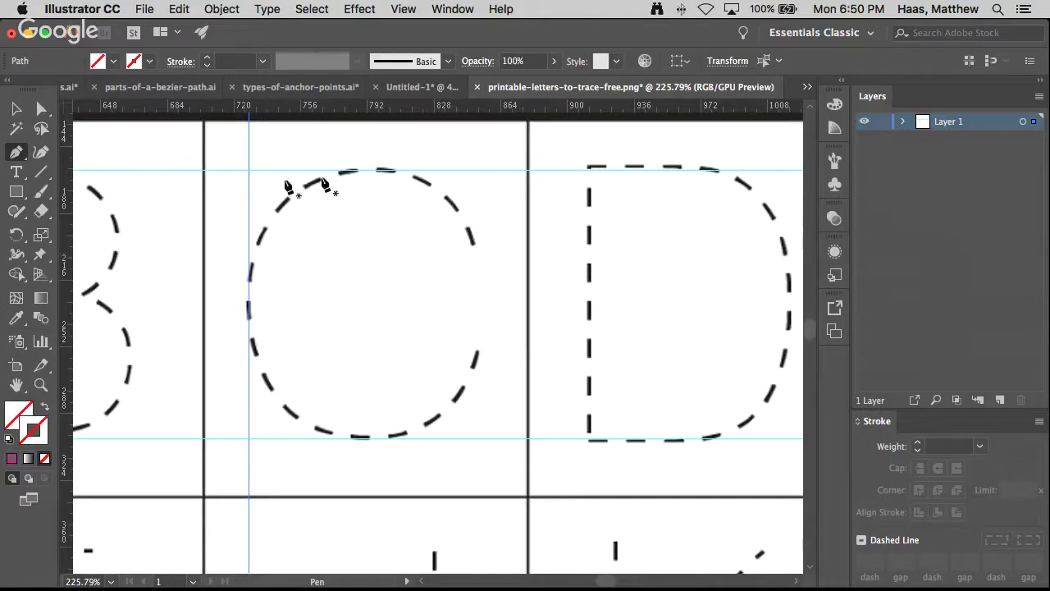
- Draw a smooth three-point C-shaped practice curve inside the dashed C, with upper anchors at about X 760, Y 230 pt and X 796, Y 189 pt
click(379, 366)
drag(348, 367, 348, 367)
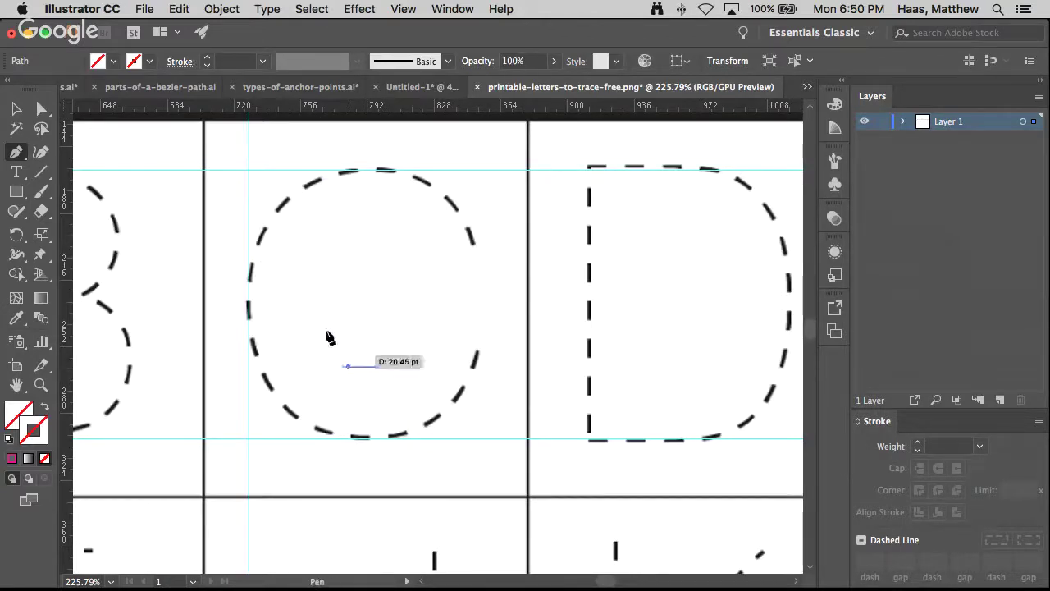
click(308, 304)
drag(309, 305, 309, 268)
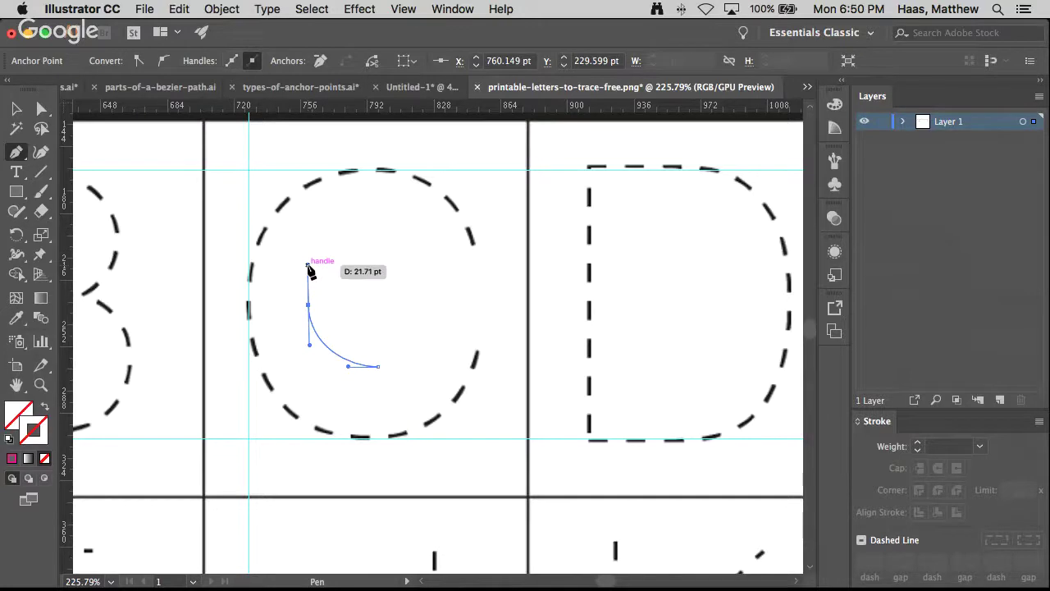
drag(375, 228, 418, 238)
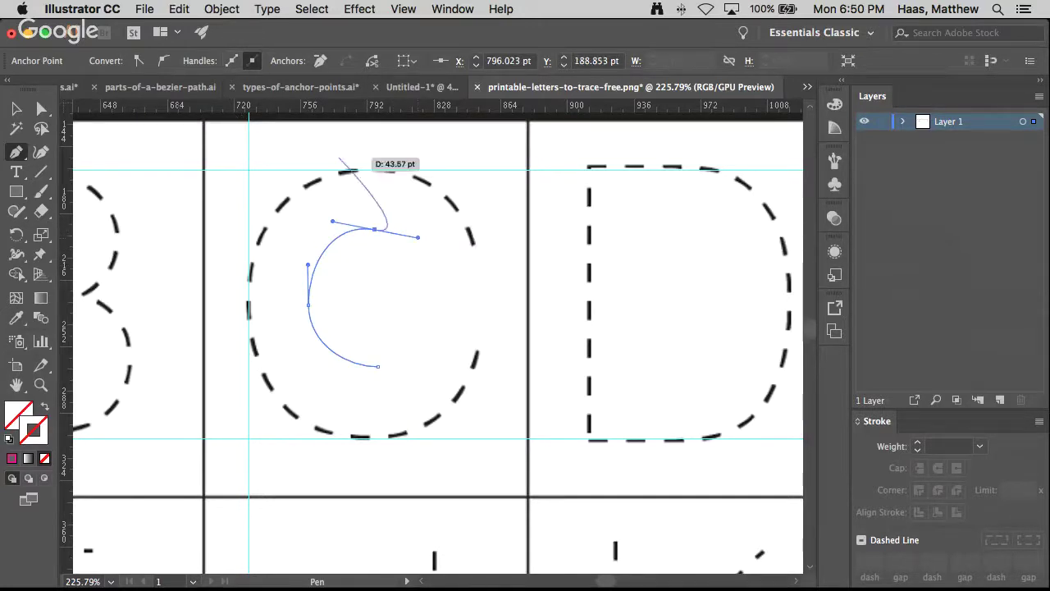
- Tilt the handles of the practice curve's upper end point, reveal the middle anchor's handles, and delete the whole curve
click(39, 110)
drag(332, 222, 308, 268)
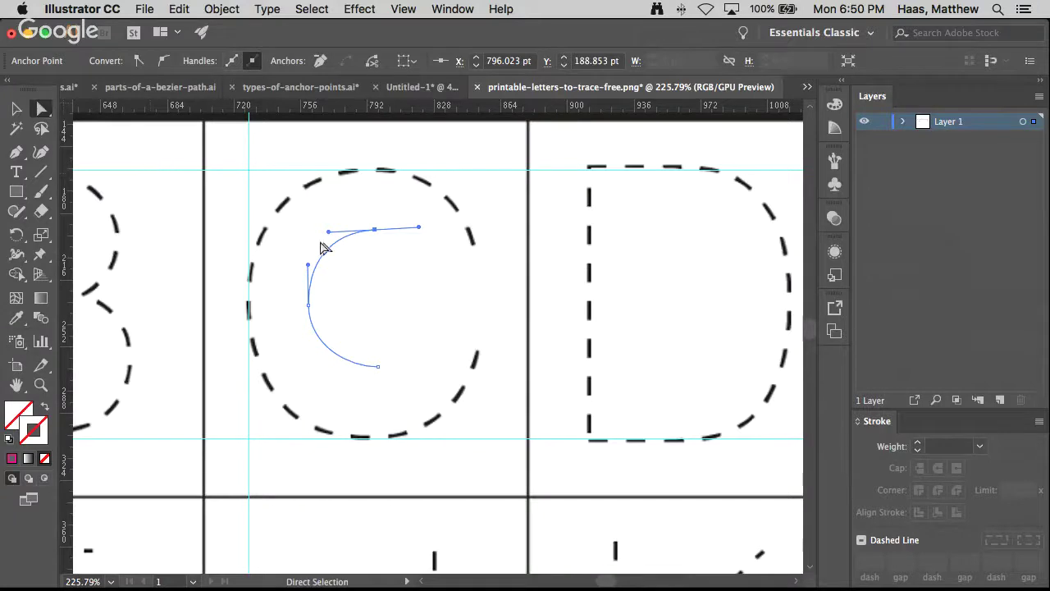
click(343, 263)
click(323, 251)
click(309, 305)
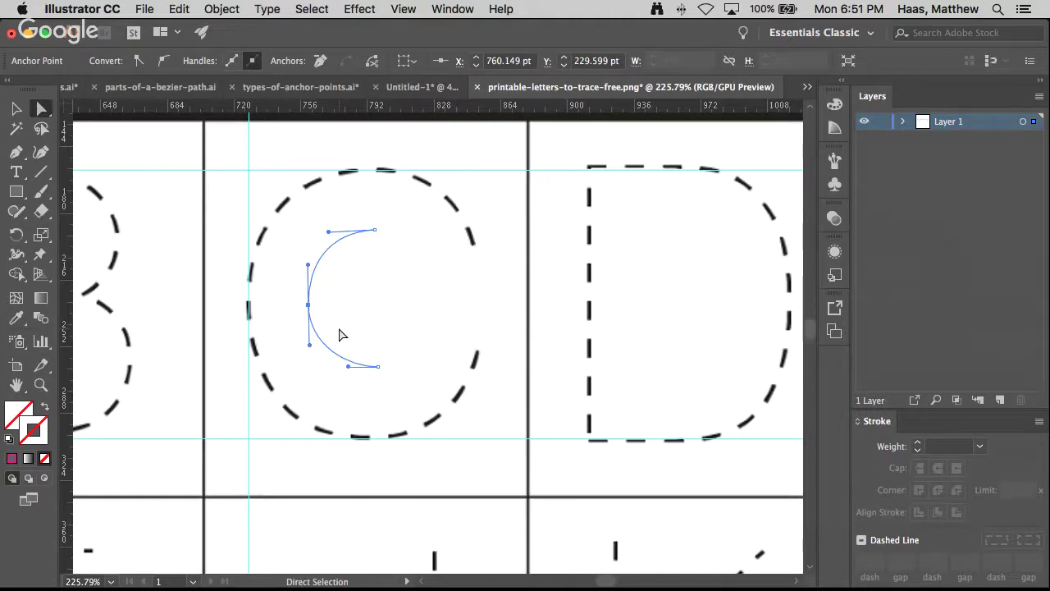
drag(389, 219, 301, 393)
key(Delete)
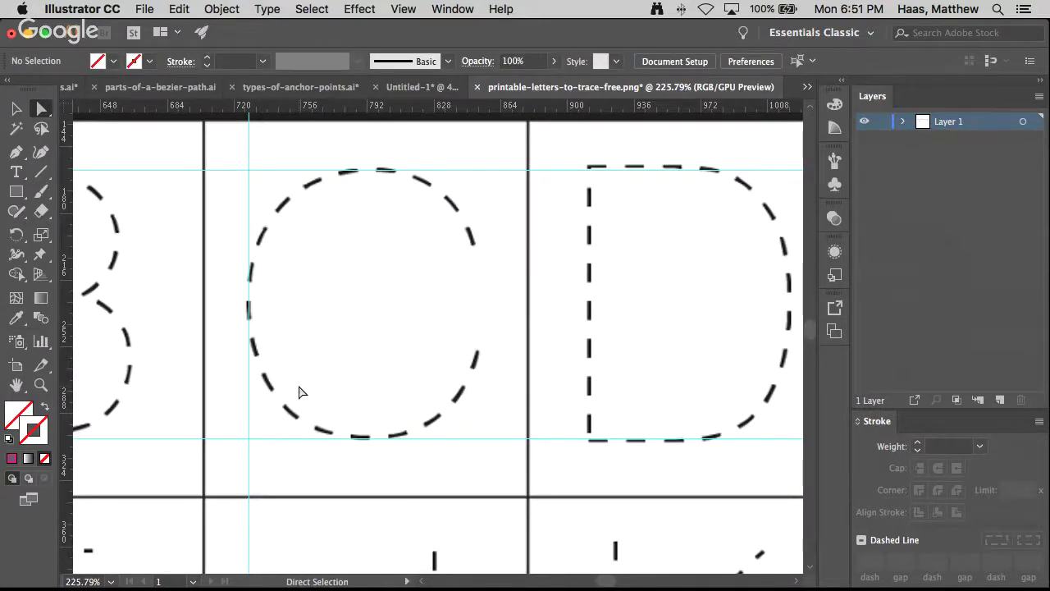
- Draw a straight L-shaped path inside the dashed C, with its corner at about X 800, Y 276 pt and one end at X 774, Y 276 pt
scroll(300, 392, left, 2)
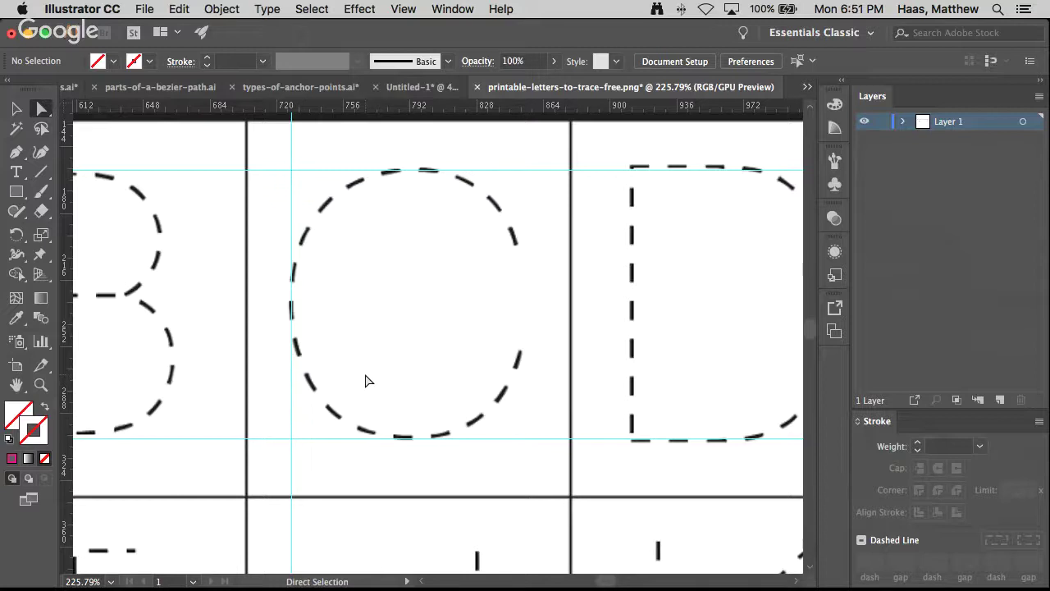
click(18, 154)
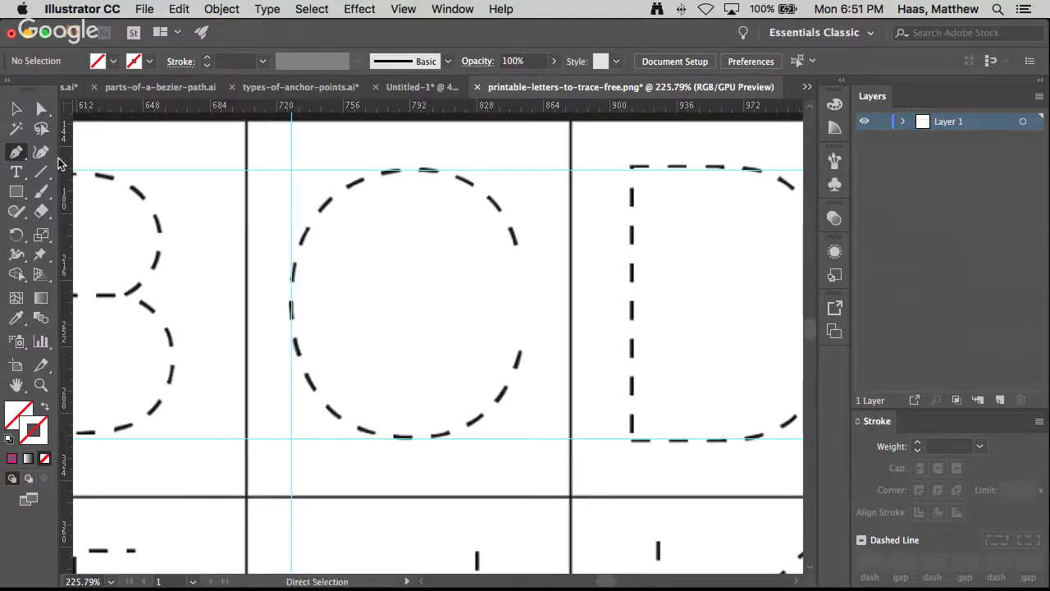
click(425, 348)
click(425, 392)
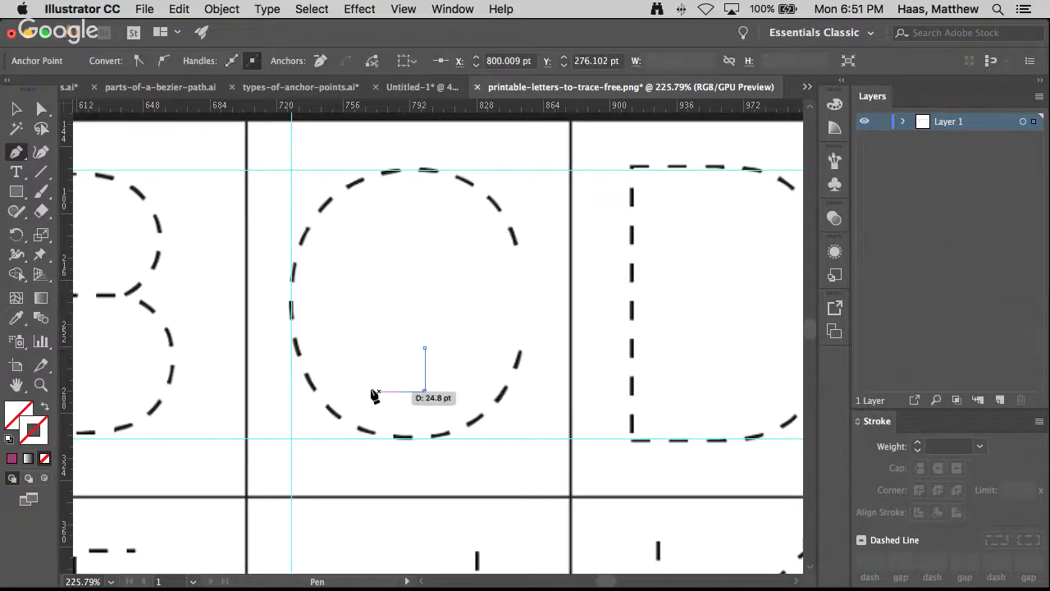
click(377, 391)
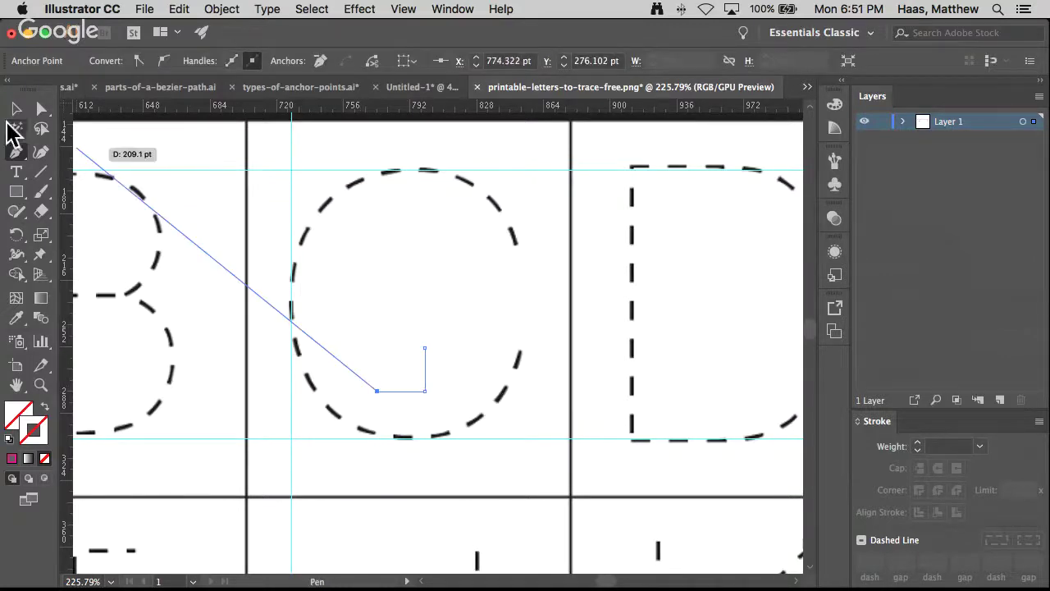
- Give the L-shaped path a magenta EC008C stroke with a weight of 4 pt
click(18, 110)
click(448, 371)
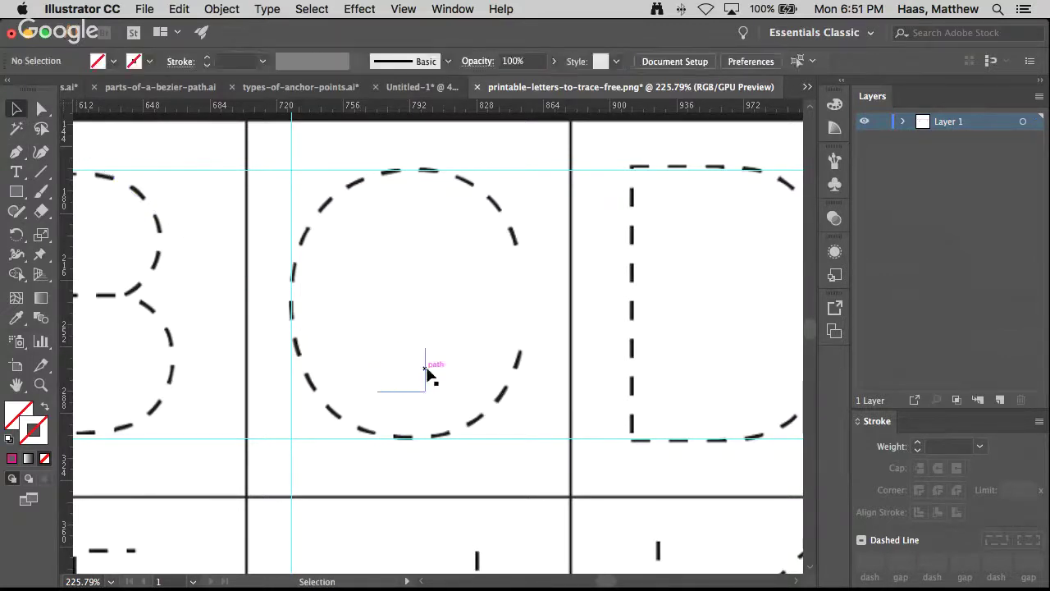
click(426, 371)
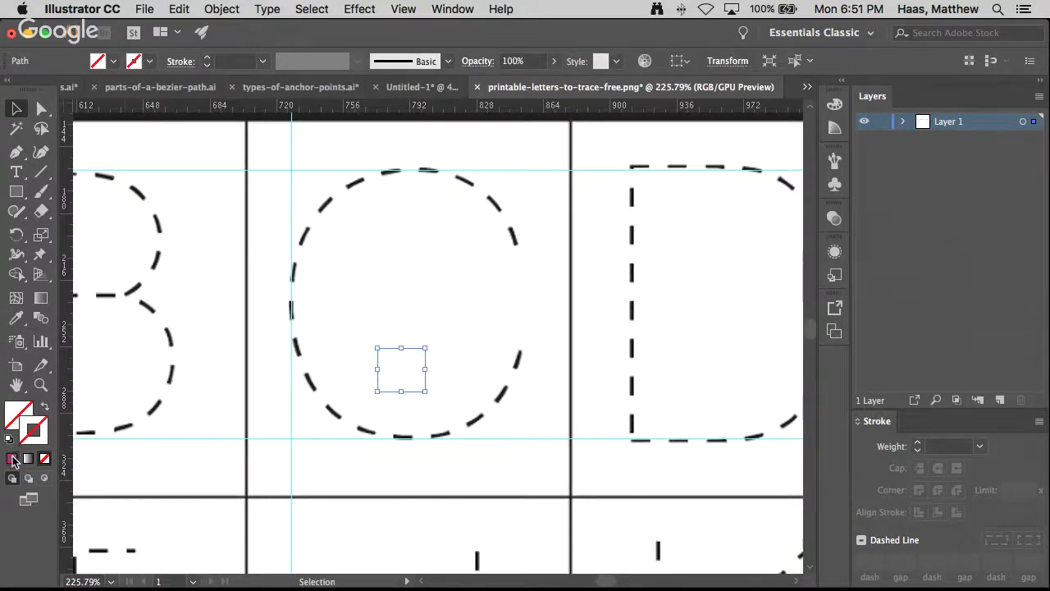
click(13, 458)
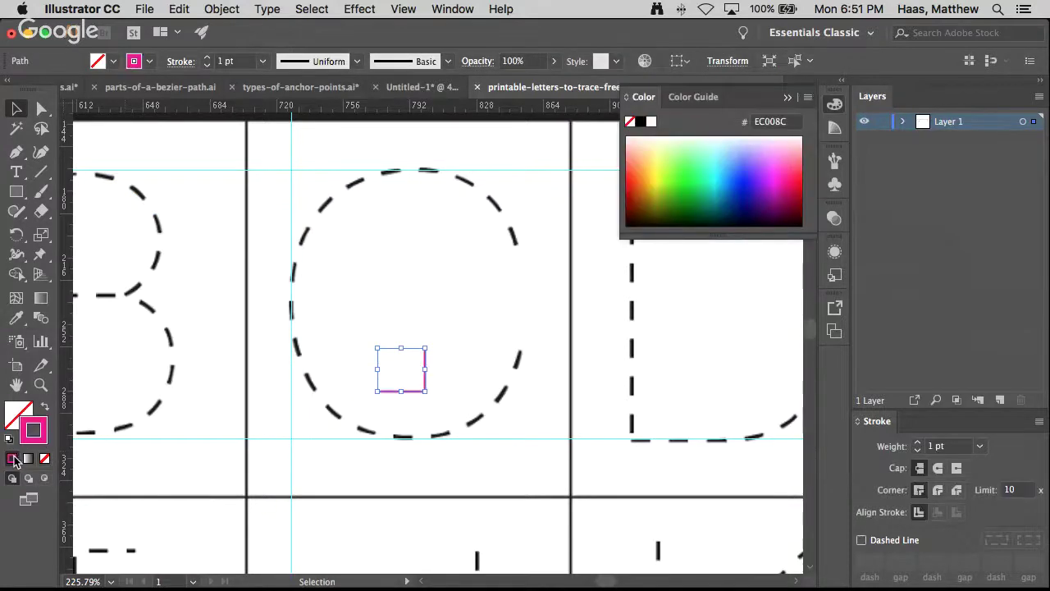
click(918, 442)
click(918, 442)
click(918, 443)
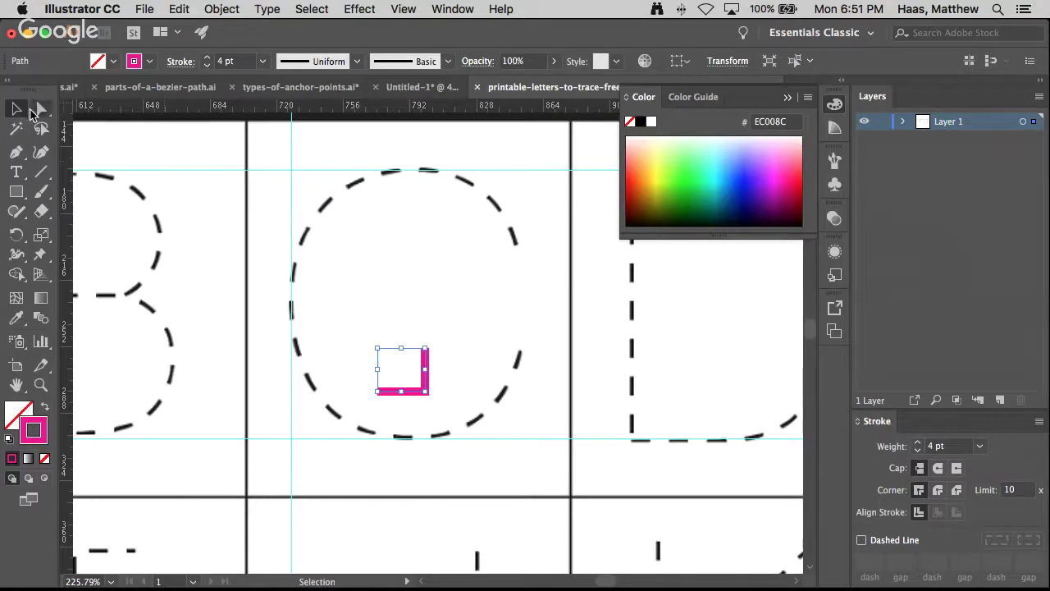
- Move the L-shaped path to the lowest point of the dashed C, with its horizontal leg on the lower guide
click(446, 329)
click(425, 362)
drag(425, 360, 406, 376)
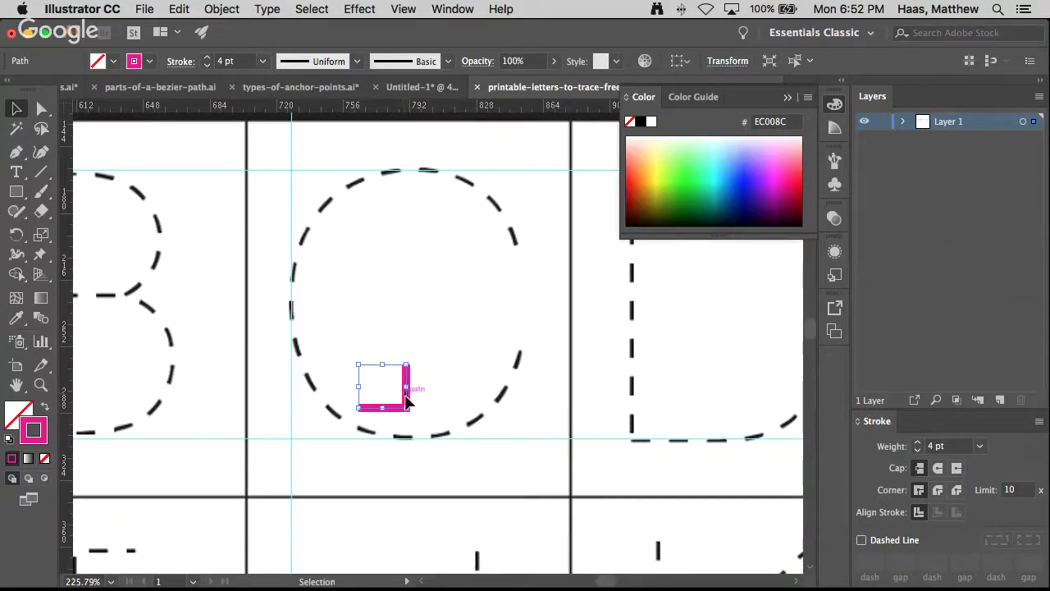
drag(405, 391, 409, 423)
click(369, 340)
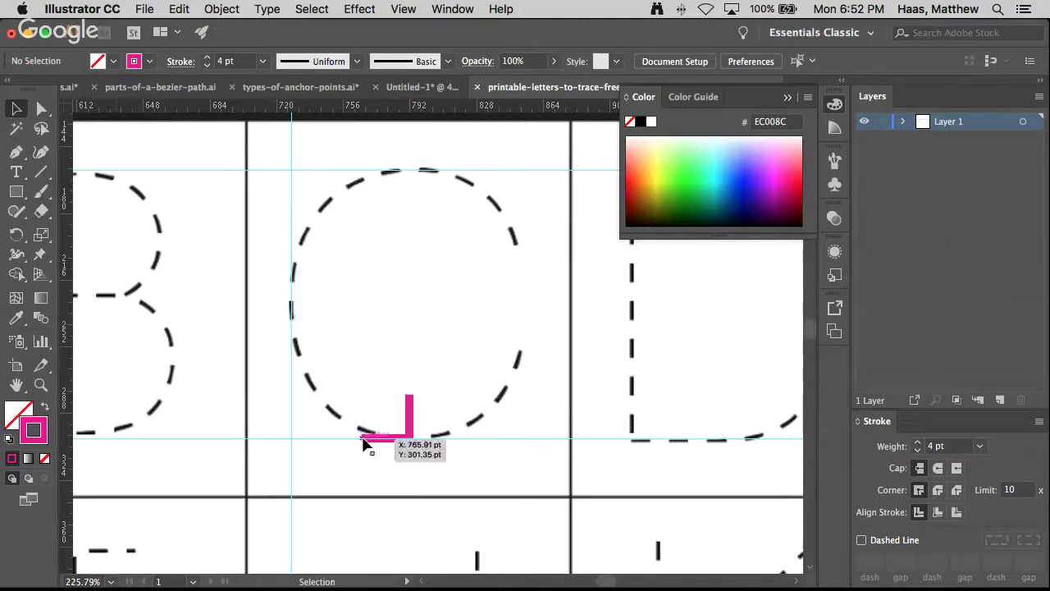
- Lengthen the L-shaped path's horizontal leg by moving only its free end point outward along the lower guide
drag(363, 438, 343, 441)
key(super+z)
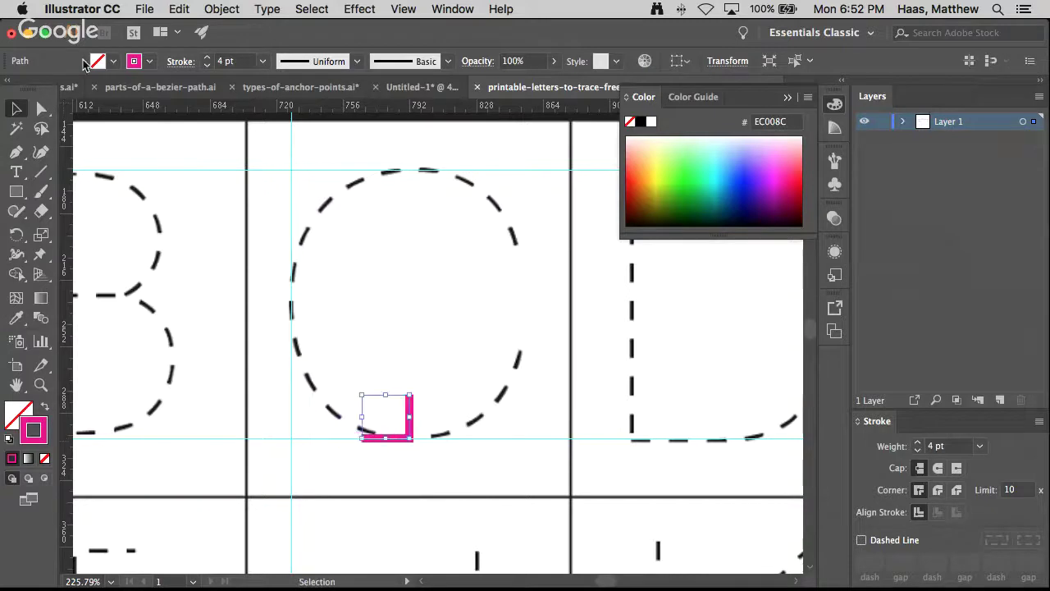
key(a)
click(374, 456)
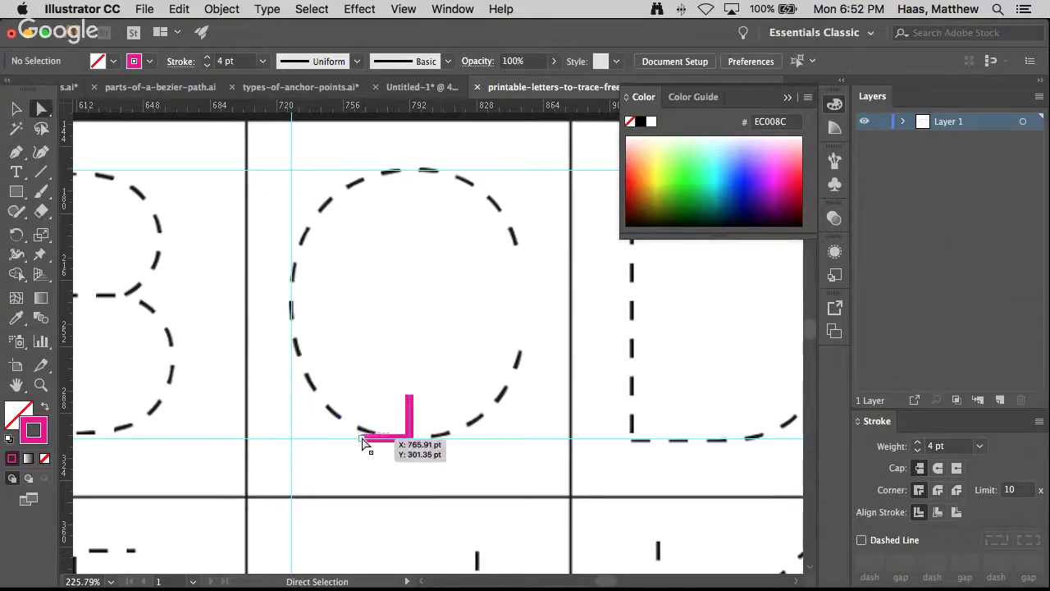
drag(362, 439, 340, 440)
click(364, 471)
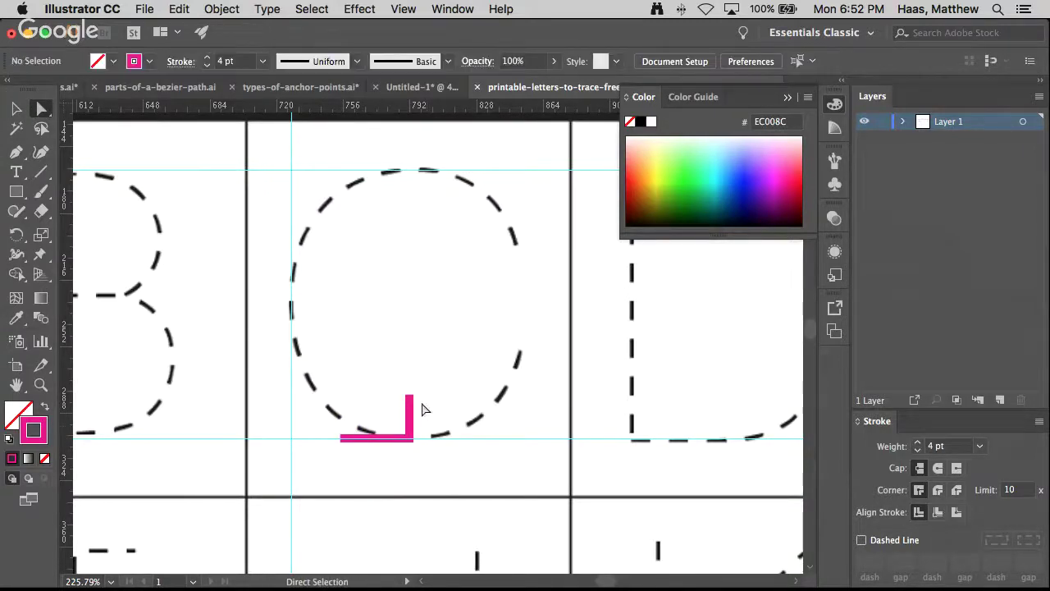
- Duplicate the L-shaped path, rotate the copy about 90° clockwise and align its long leg with the vertical guide at the C's leftmost point
click(411, 415)
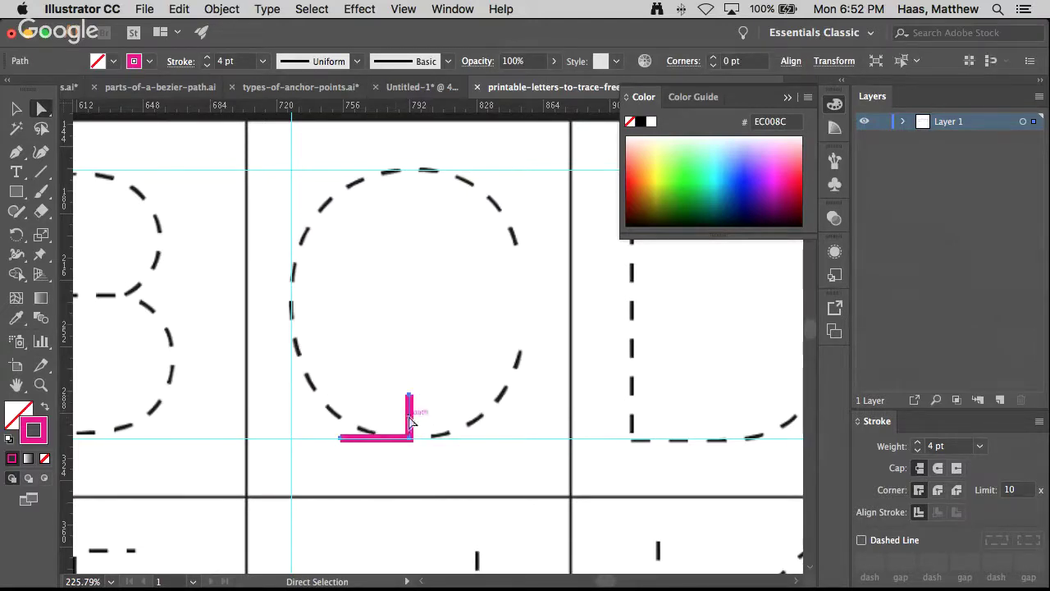
drag(400, 438, 331, 329)
key(r)
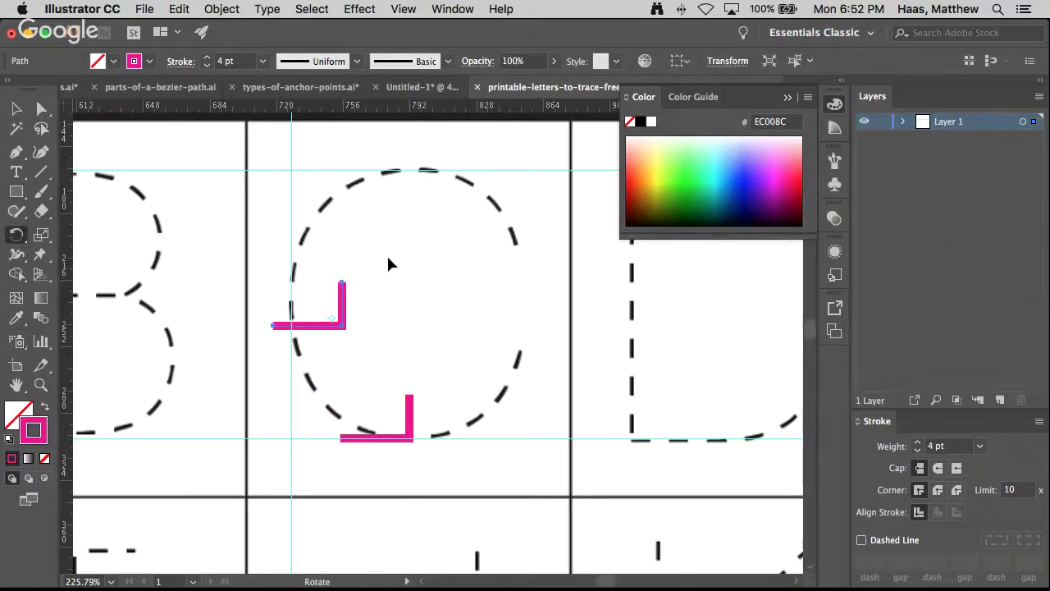
drag(389, 263, 381, 366)
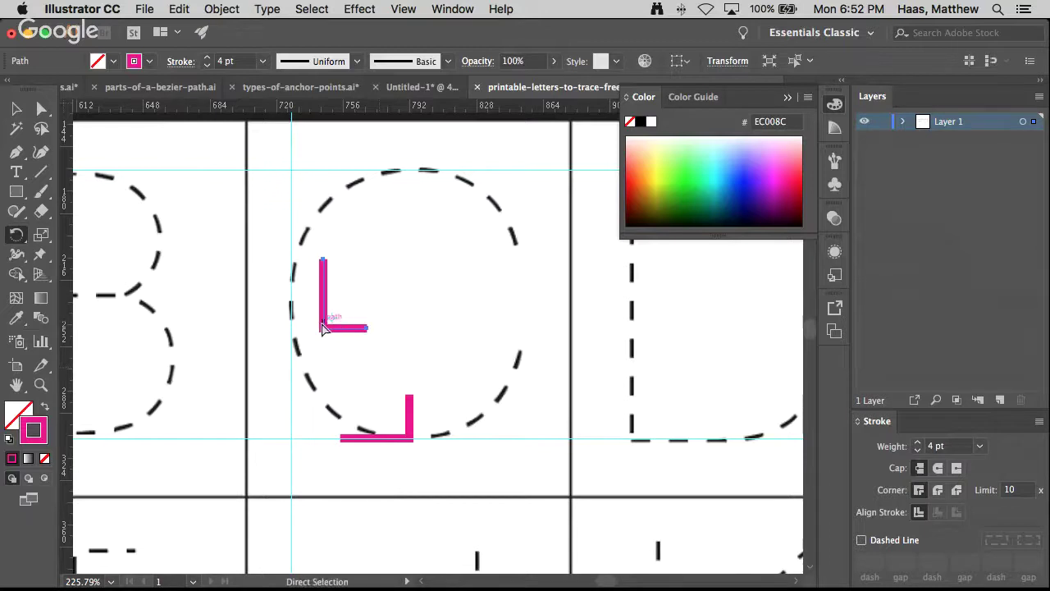
drag(325, 329, 293, 312)
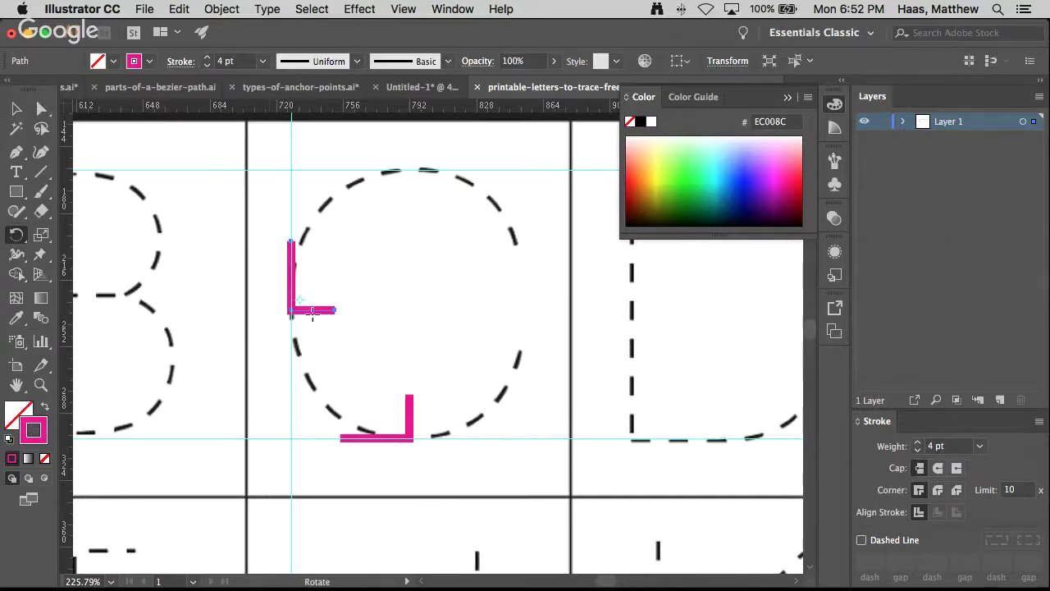
- Move the copied L to the C's lower-left curve and rotate it counterclockwise about its corner so the long leg leans outward
click(15, 152)
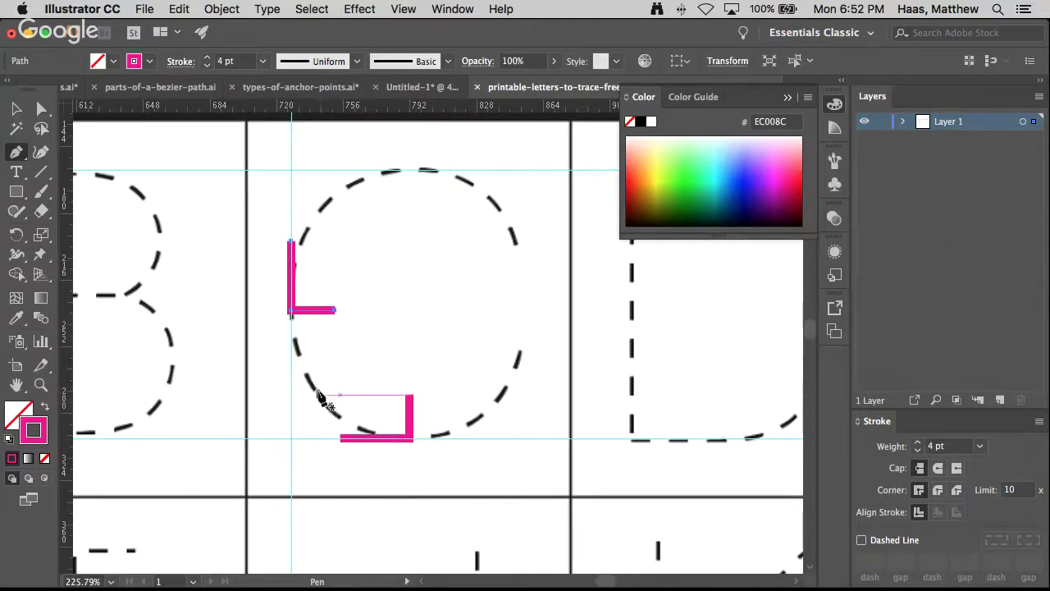
drag(303, 310, 333, 400)
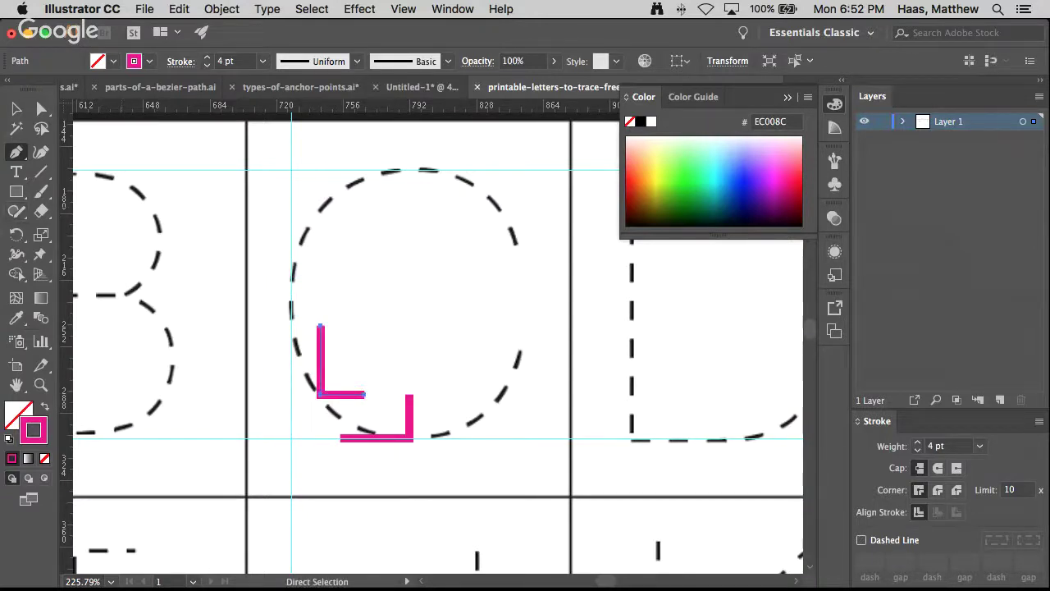
click(17, 236)
click(320, 394)
drag(349, 297, 286, 296)
key(super)
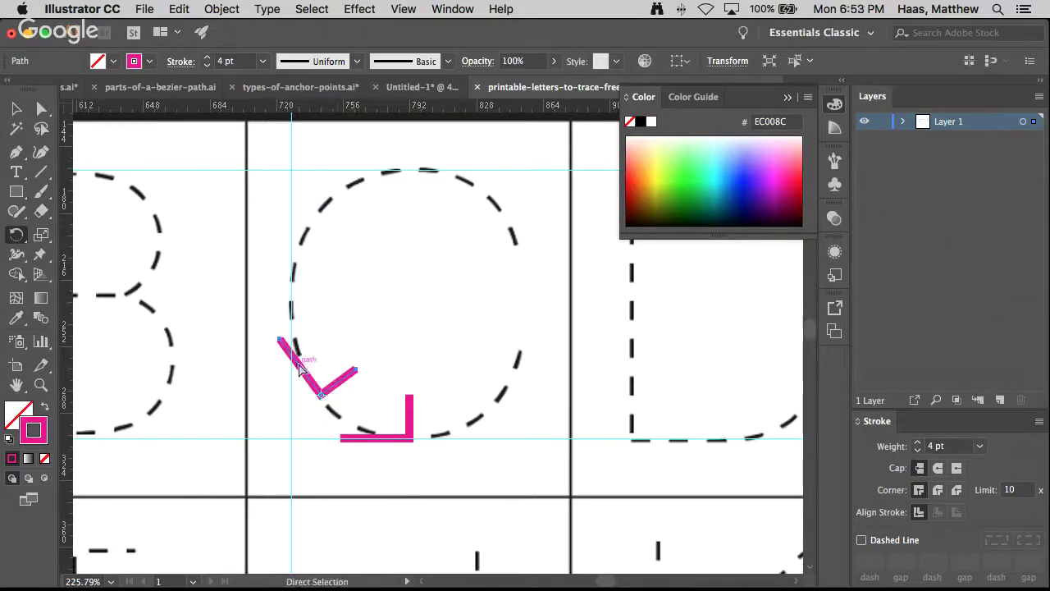
- Rotate the copied L clockwise and place its corner on the C's upper-left curve, with the long leg pointing up along the curve
drag(297, 371, 474, 258)
click(345, 259)
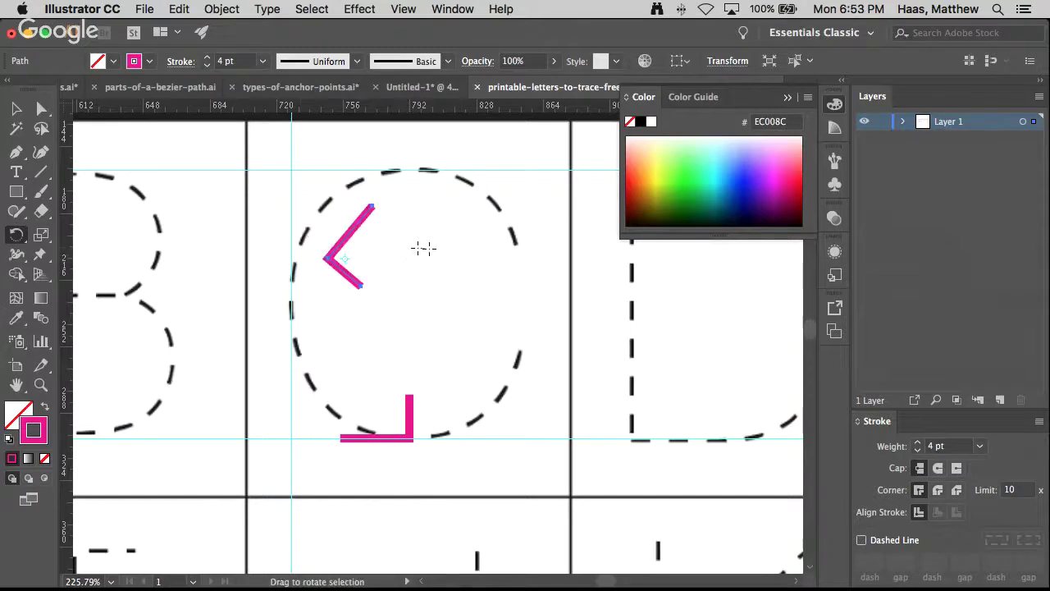
key(super)
drag(329, 261, 306, 237)
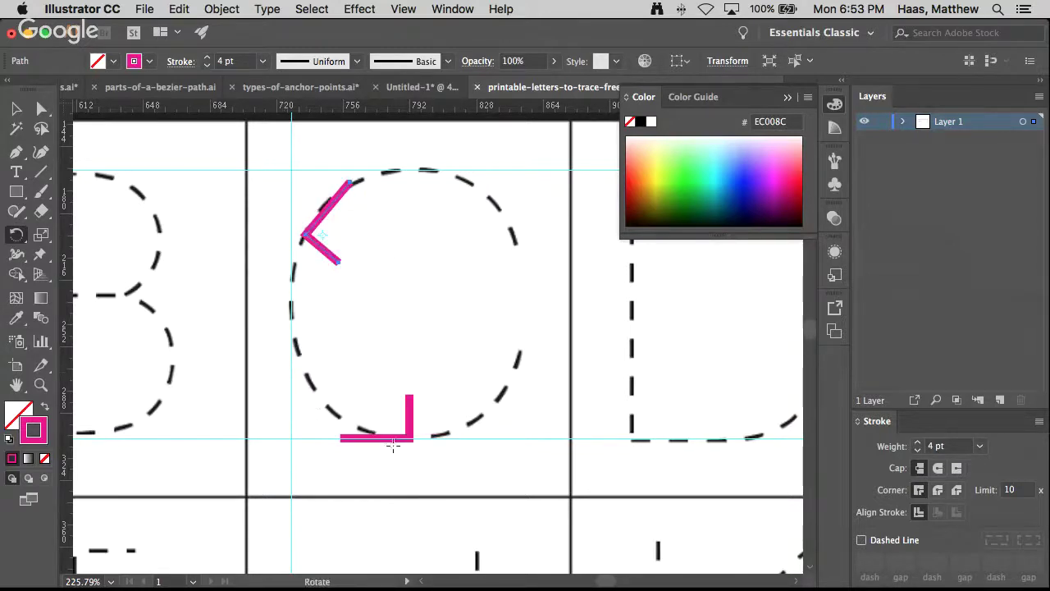
- Delete both pink right-angle markers, the one on the C's upper-left curve and the one on the lower guide
click(15, 106)
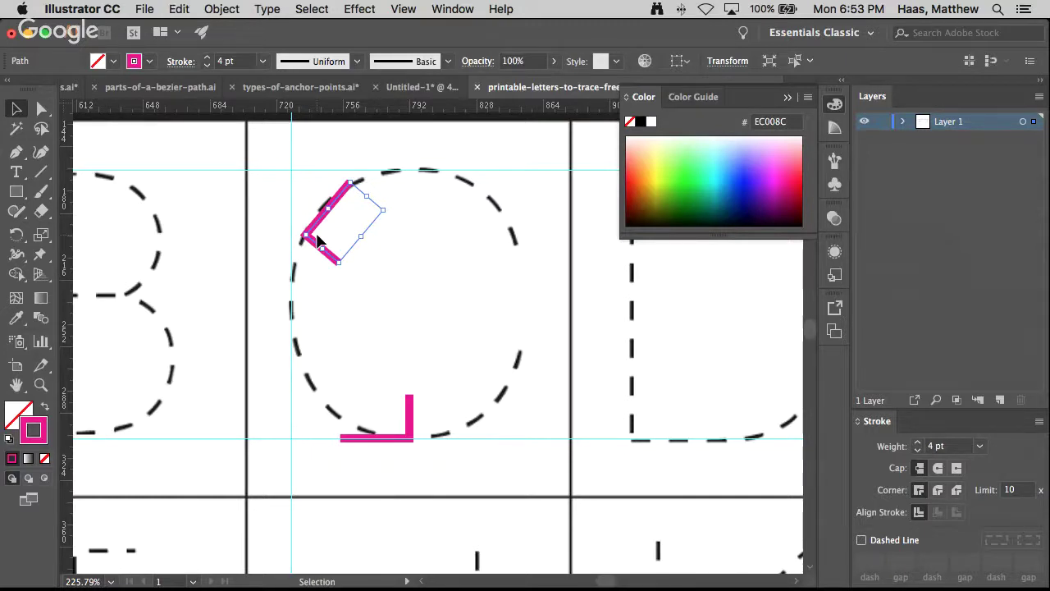
click(369, 257)
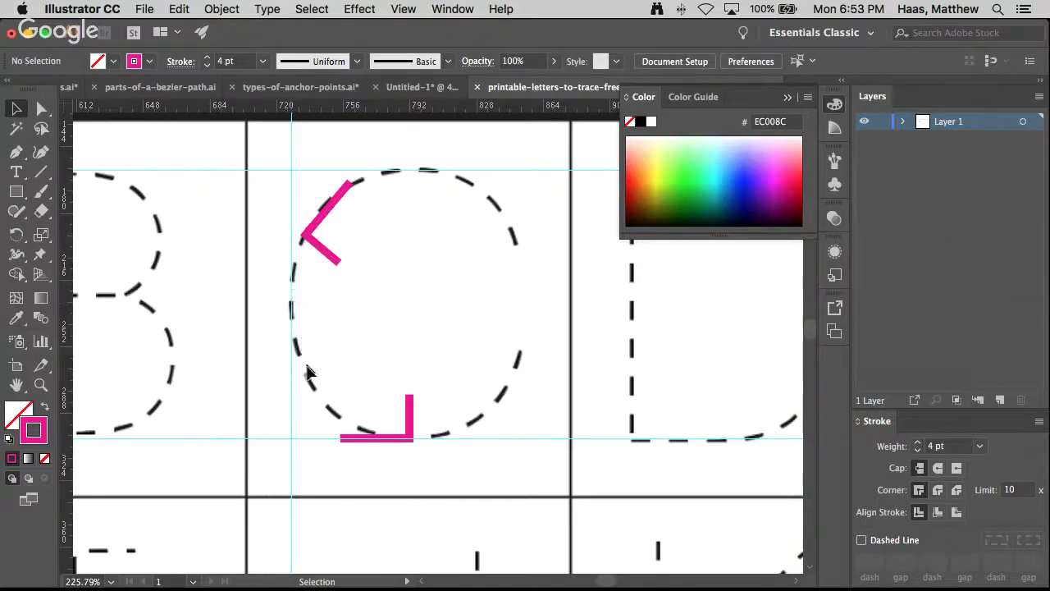
click(327, 211)
key(equal)
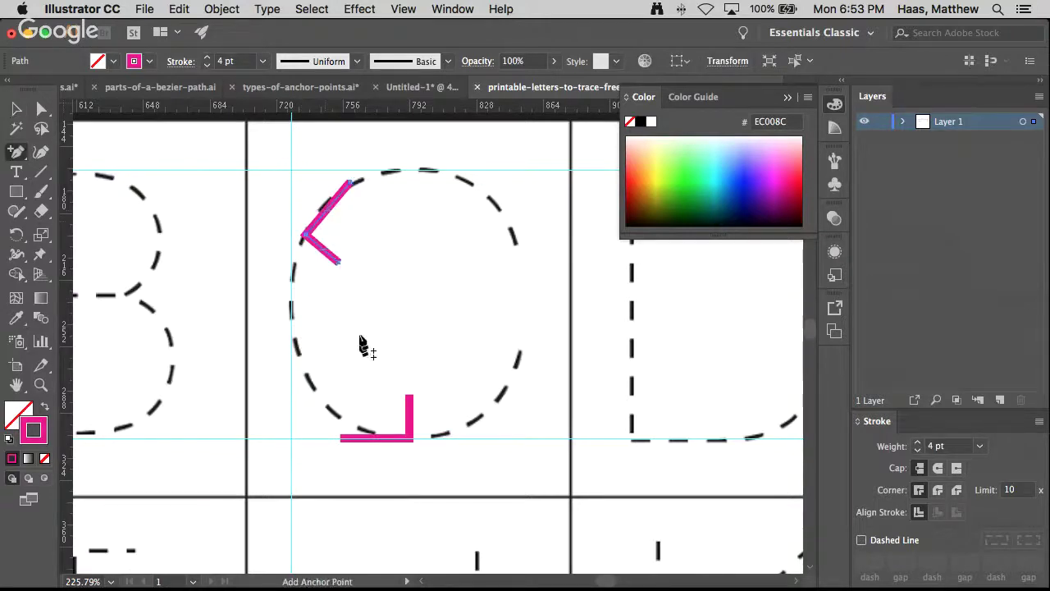
key(Delete)
click(414, 412)
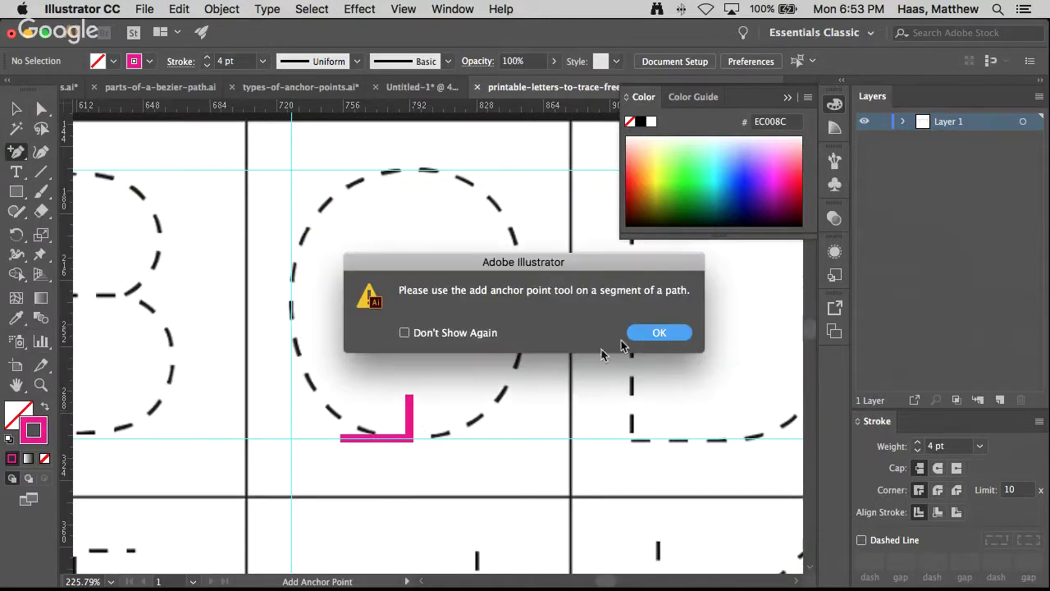
click(642, 335)
key(a)
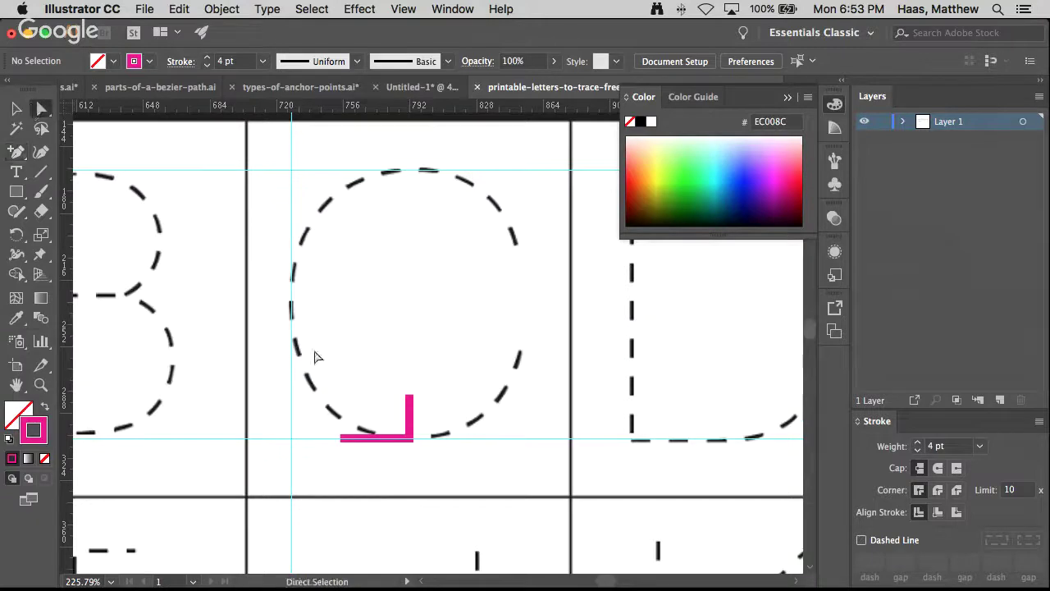
click(411, 421)
key(Delete)
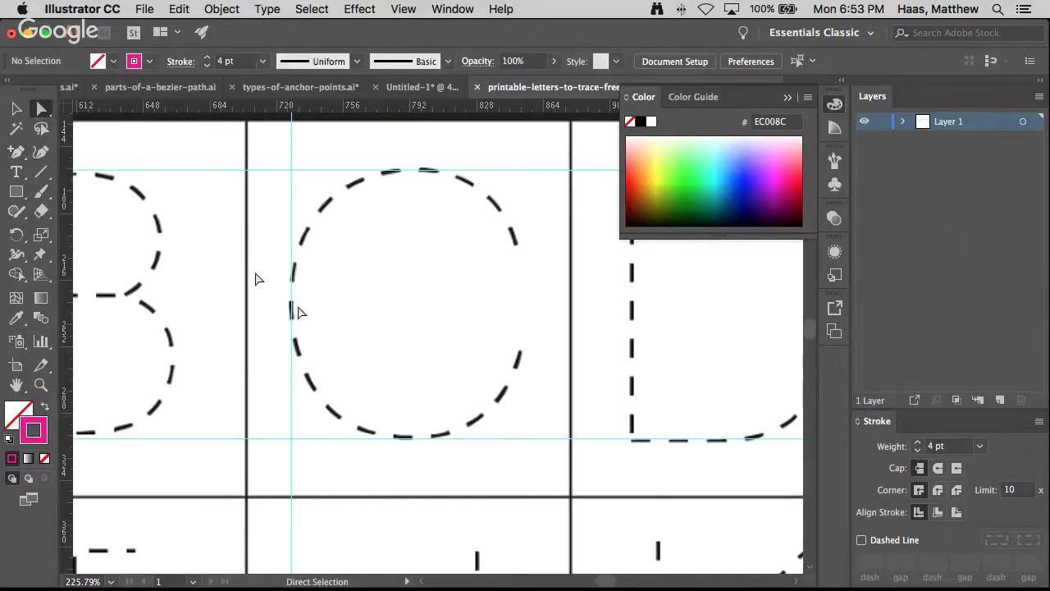
- With the Pen tool, draw a curved segment from the C's lower terminal to its lowest point on the lower guide, keeping the second handle horizontal
click(15, 153)
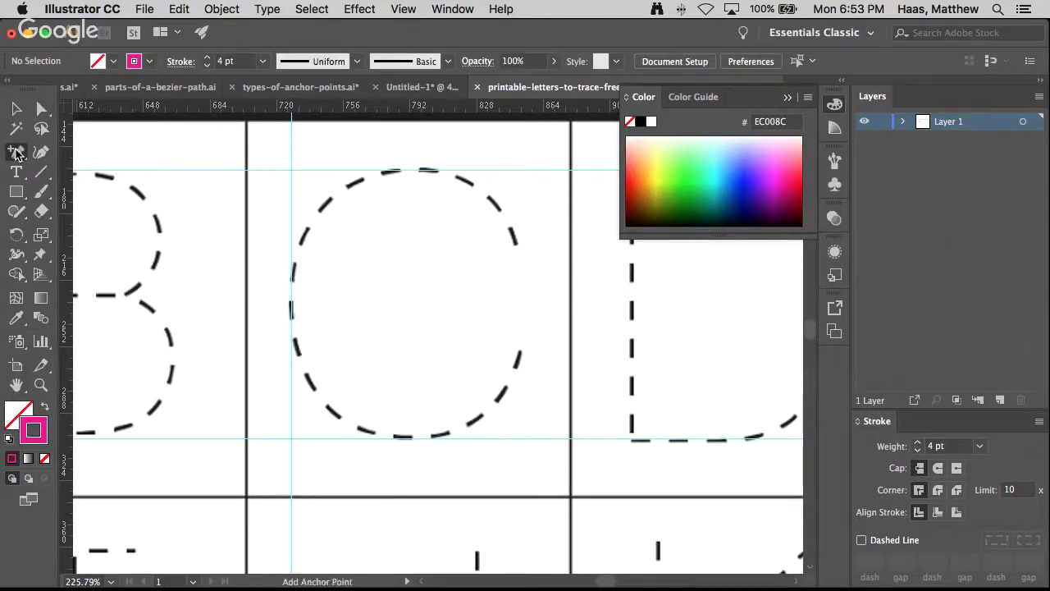
drag(14, 153, 57, 156)
click(58, 155)
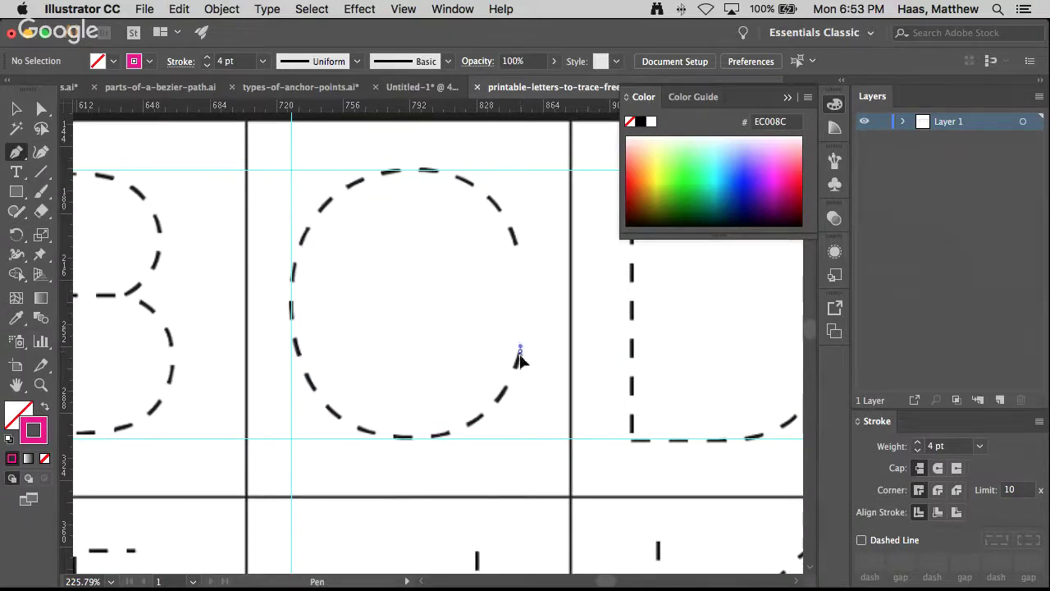
mouse_move(512, 395)
mouse_down()
mouse_move(515, 381)
mouse_move(499, 401)
mouse_move(508, 408)
mouse_move(508, 396)
mouse_up()
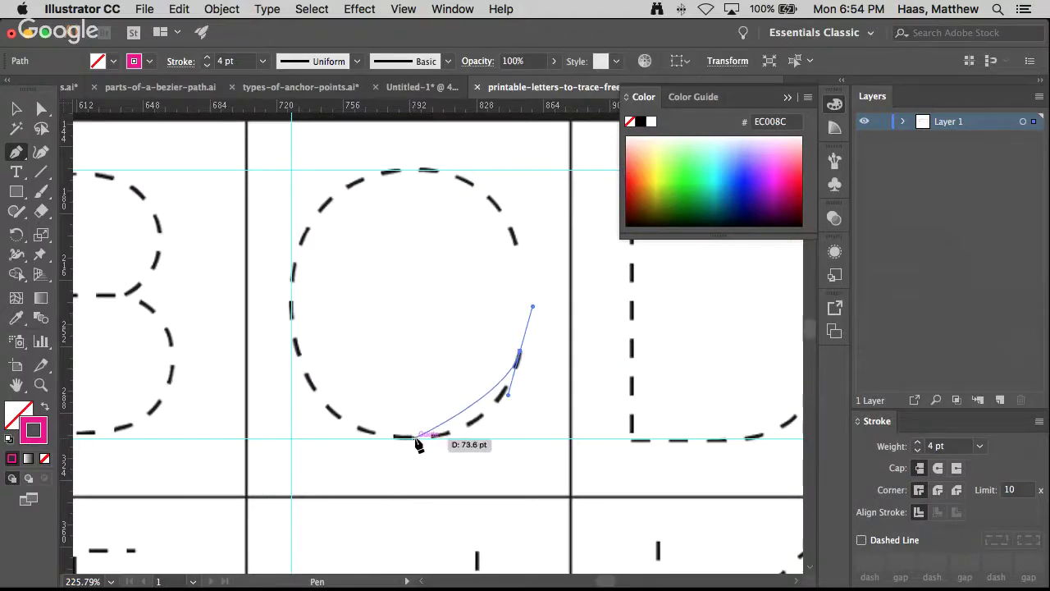
drag(414, 440, 352, 438)
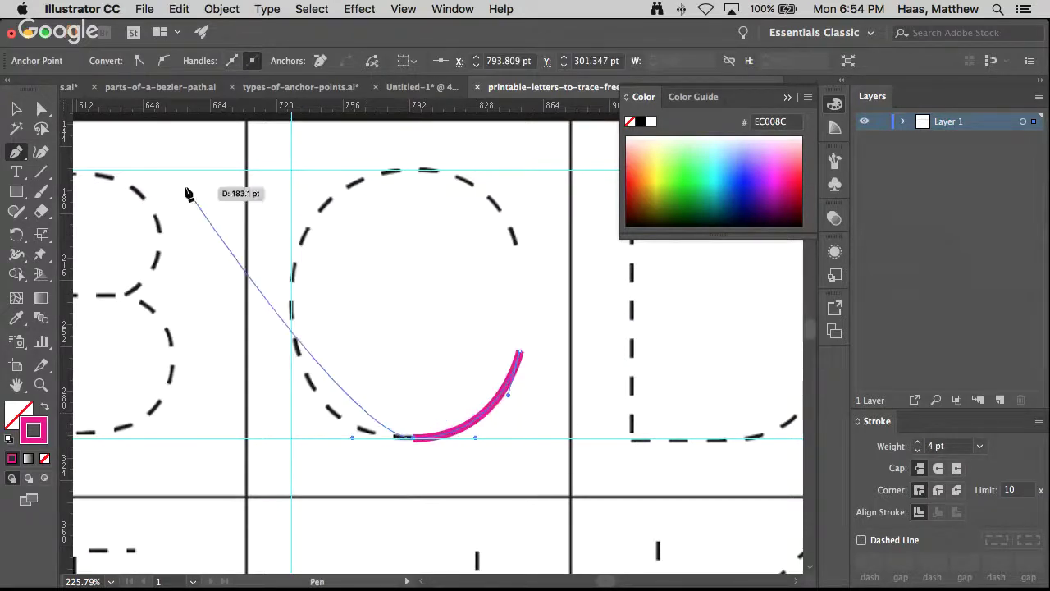
- Adjust the handle at the C's lower terminal slightly outward and set the path's stroke weight to 1 pt
click(41, 112)
drag(508, 395, 511, 391)
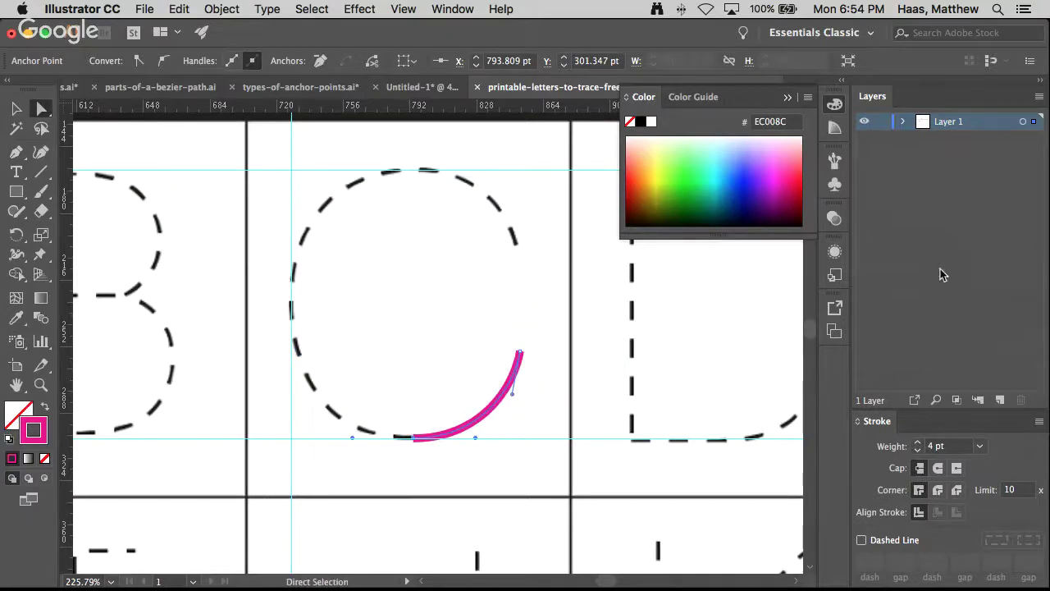
click(918, 451)
click(918, 450)
click(918, 450)
click(918, 451)
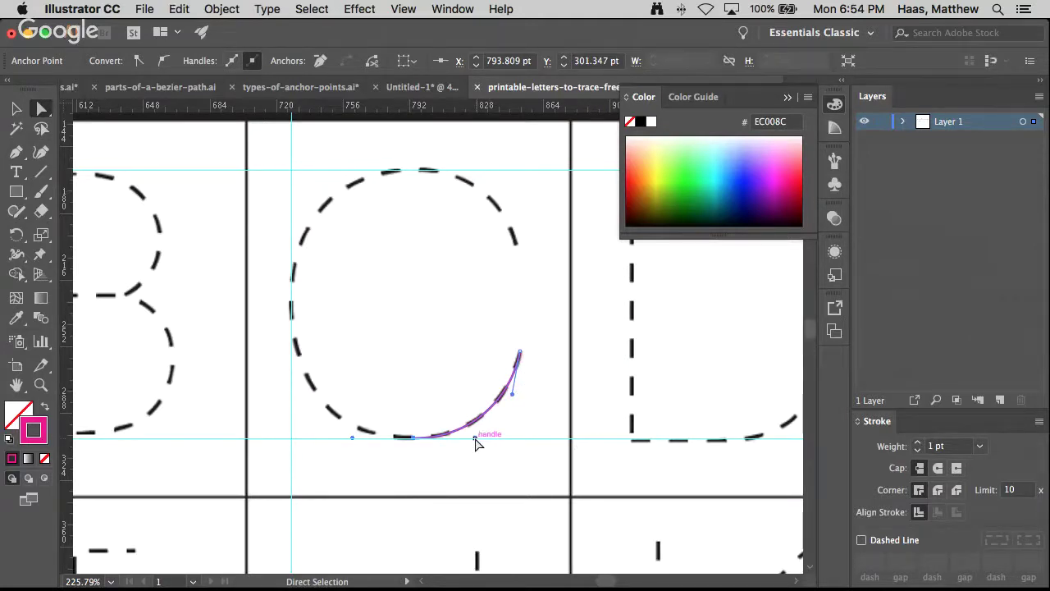
- Rebalance the lengths of the two handles on the C's lower-right segment until the curve follows the dashes, keeping the lower handle on the guide
drag(512, 394, 499, 426)
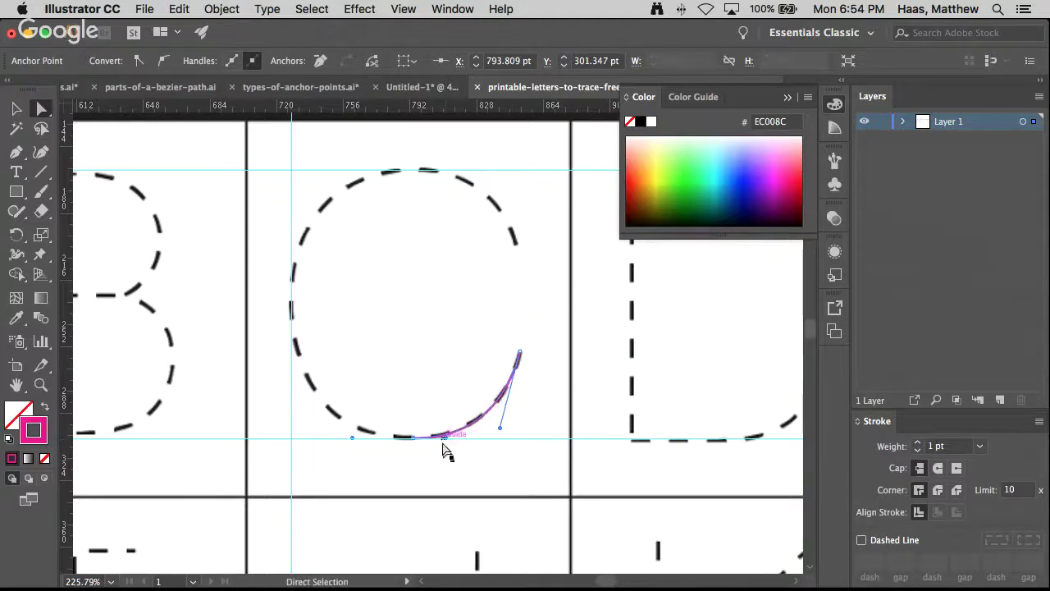
drag(499, 428, 493, 437)
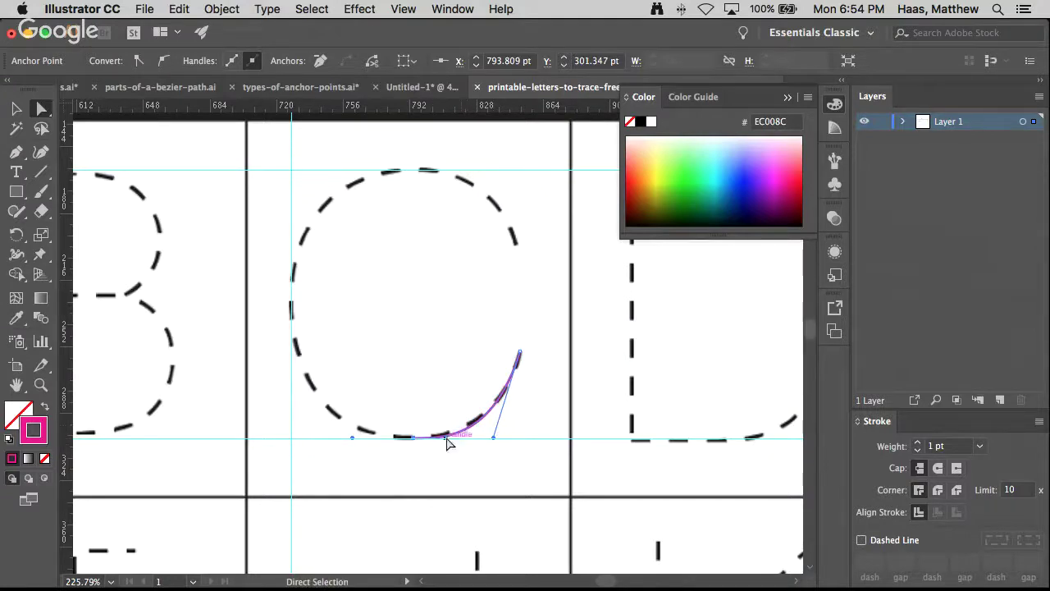
super+click(499, 380)
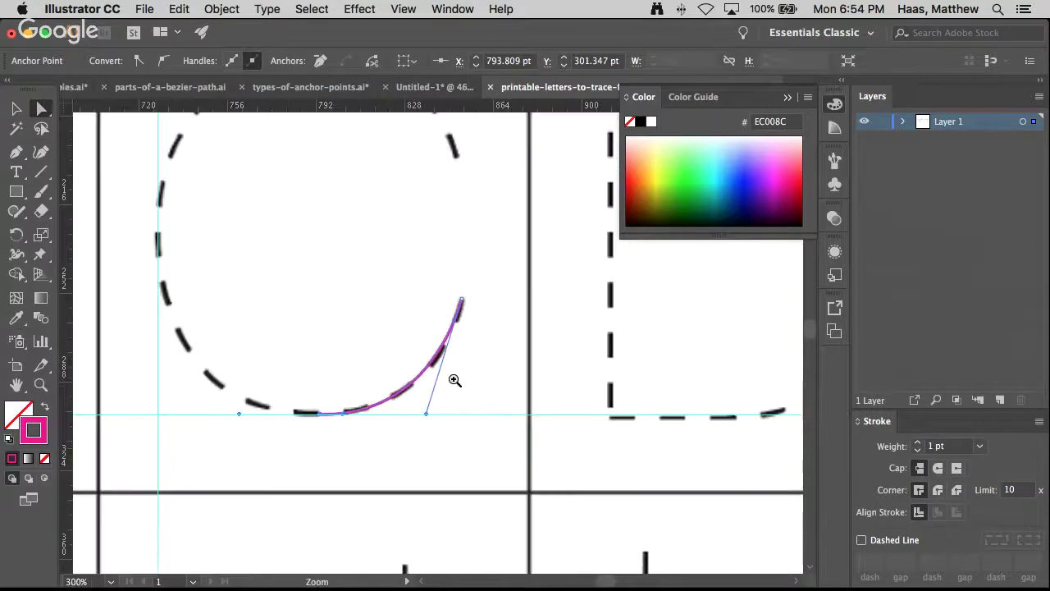
super+click(456, 379)
super+click(439, 375)
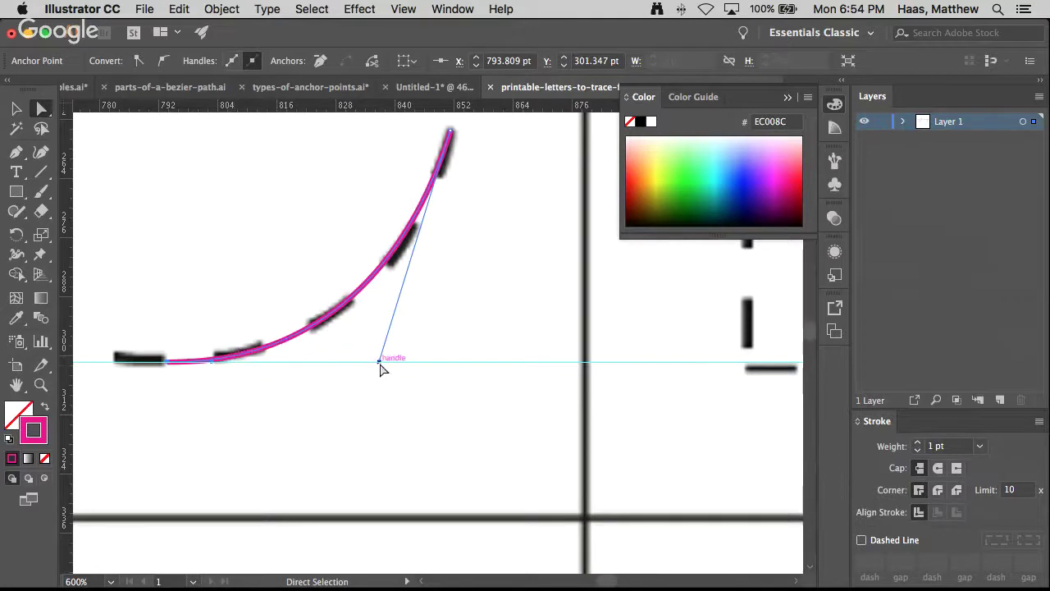
drag(379, 361, 418, 280)
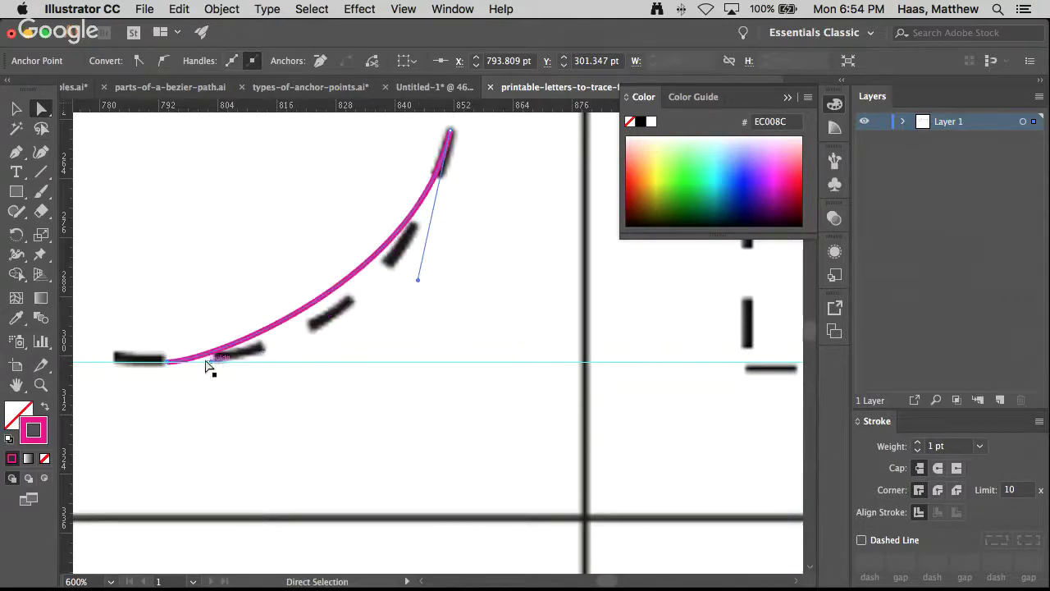
drag(212, 361, 301, 367)
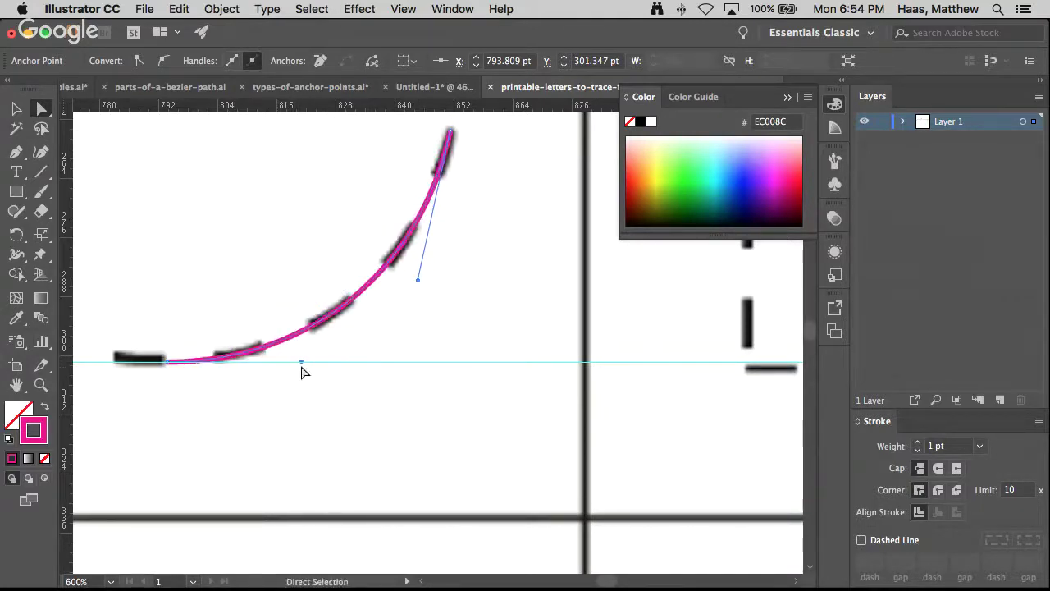
- Continue the C path with the Pen tool, placing smooth anchors at its leftmost and highest points on the guides and at its upper terminal
key(super+minus)
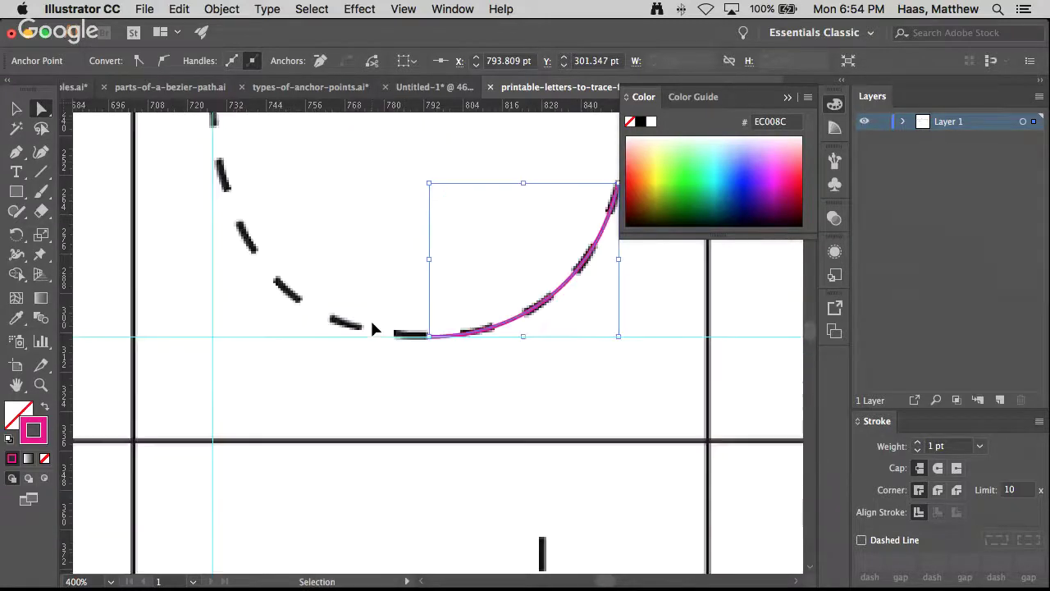
key(super+space)
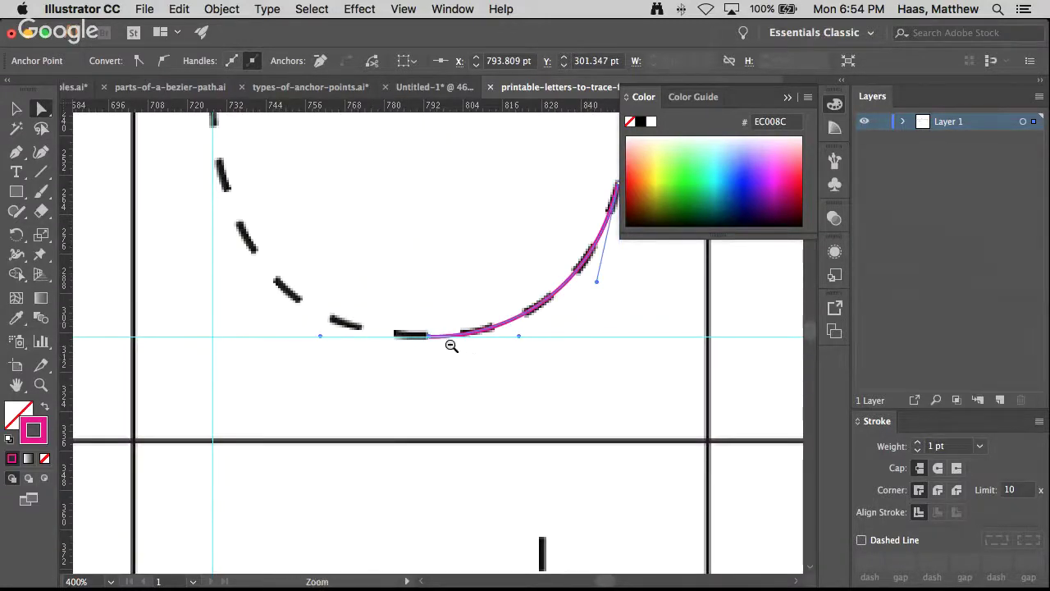
alt+super+click(448, 343)
drag(433, 321, 416, 486)
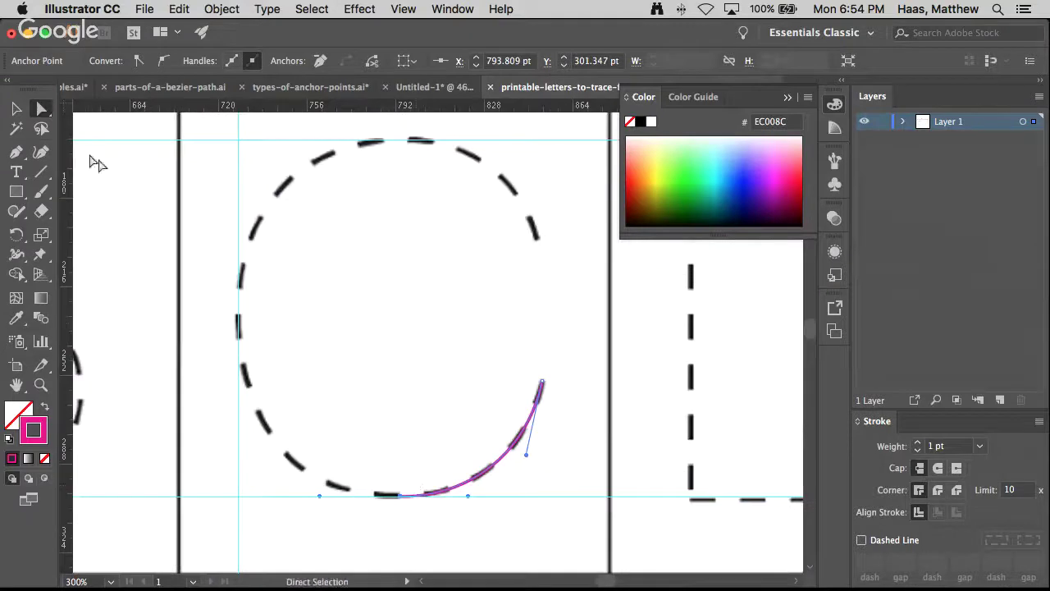
click(15, 152)
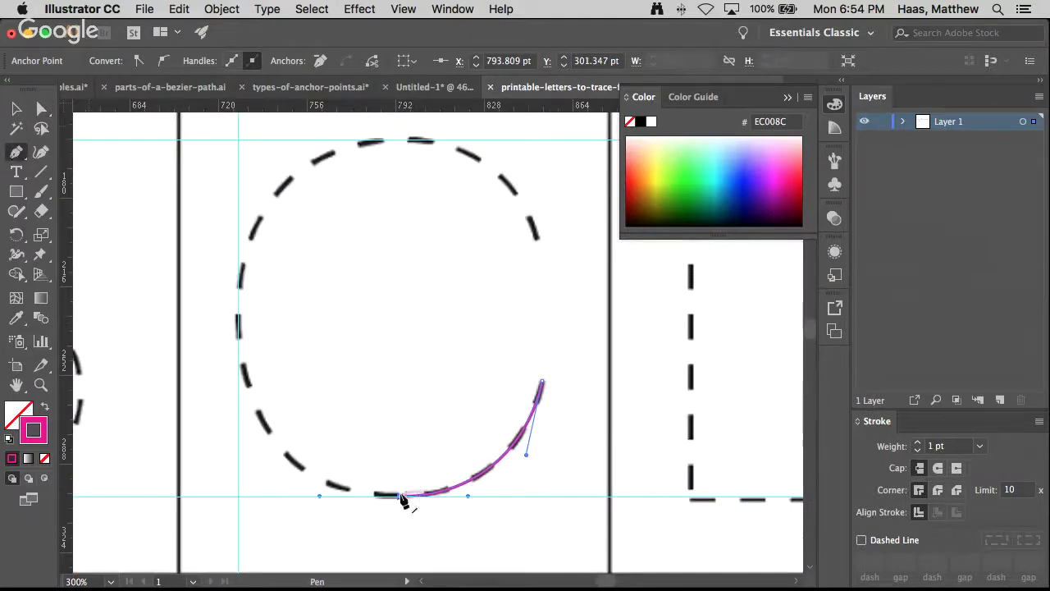
drag(376, 495, 319, 495)
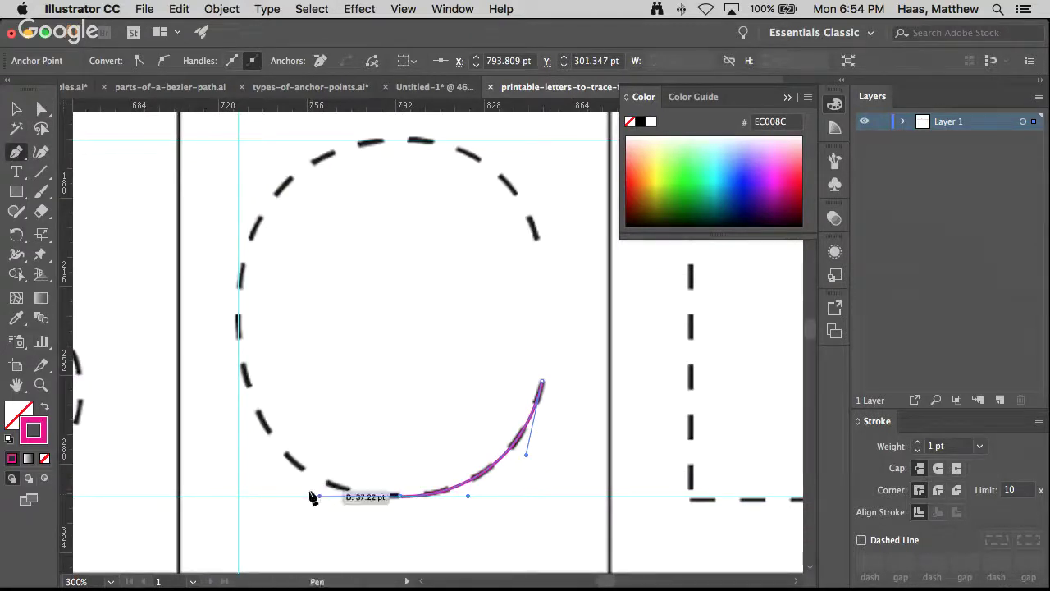
drag(237, 317, 248, 187)
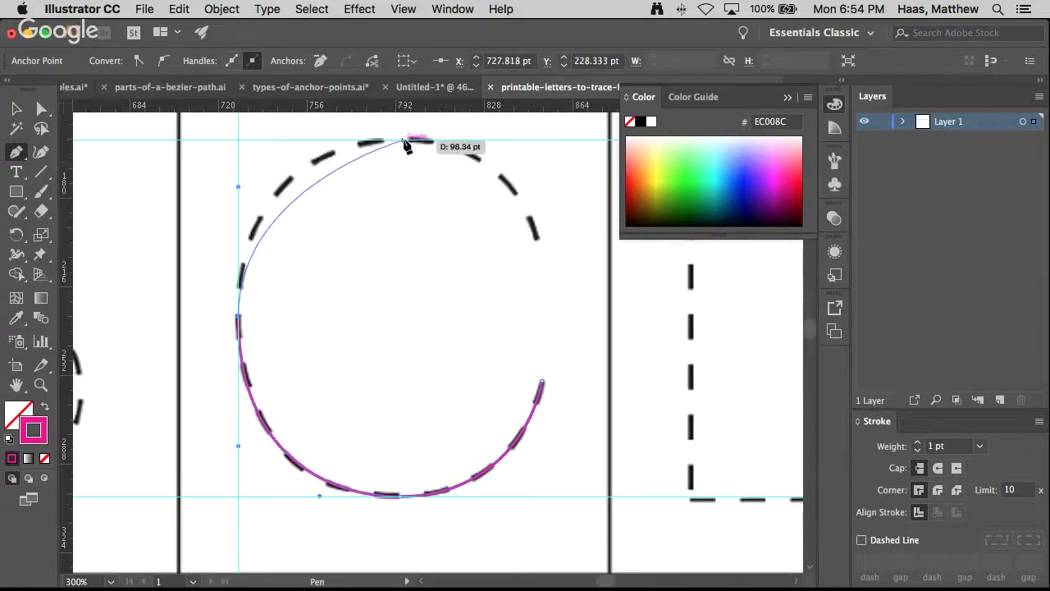
mouse_move(403, 140)
mouse_down()
mouse_move(493, 140)
mouse_move(480, 139)
mouse_up()
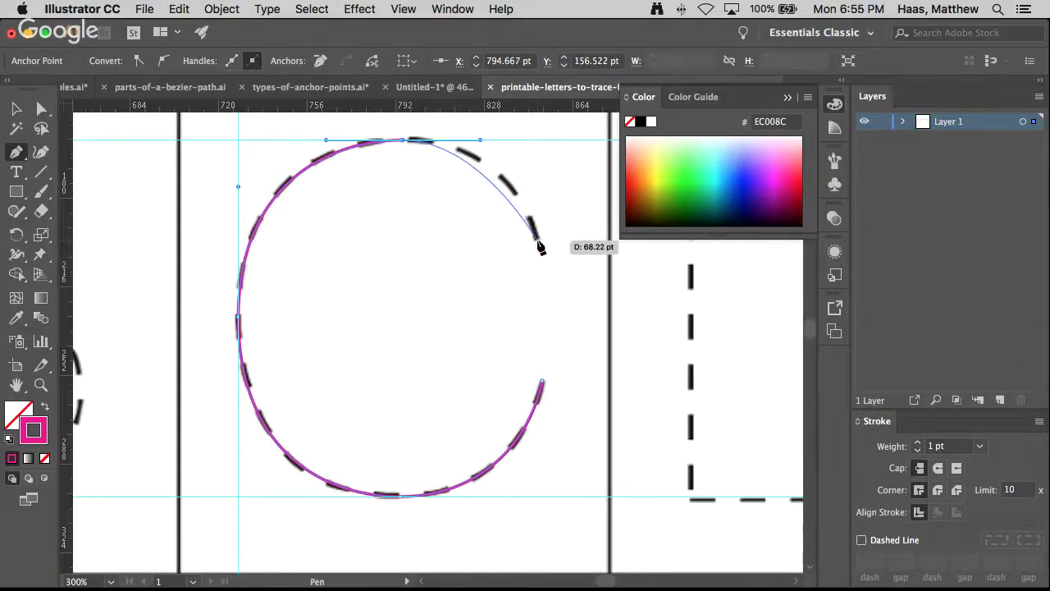
mouse_move(539, 240)
mouse_down()
mouse_move(574, 368)
mouse_move(560, 278)
mouse_move(553, 308)
mouse_move(555, 299)
mouse_up()
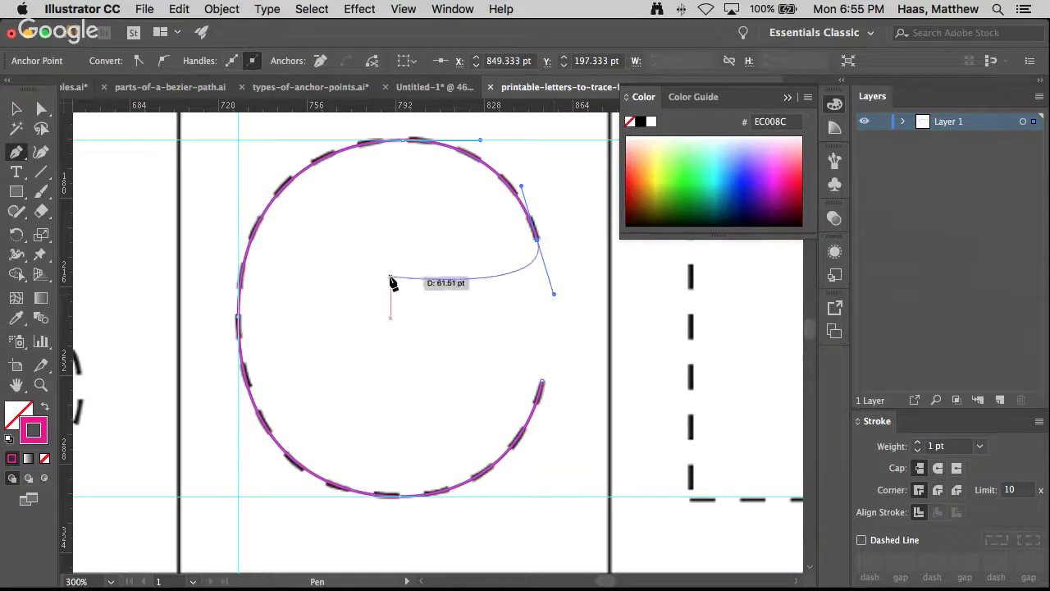
- Deselect the traced C and check its leftmost anchor and handles on the vertical guide
click(38, 109)
click(387, 164)
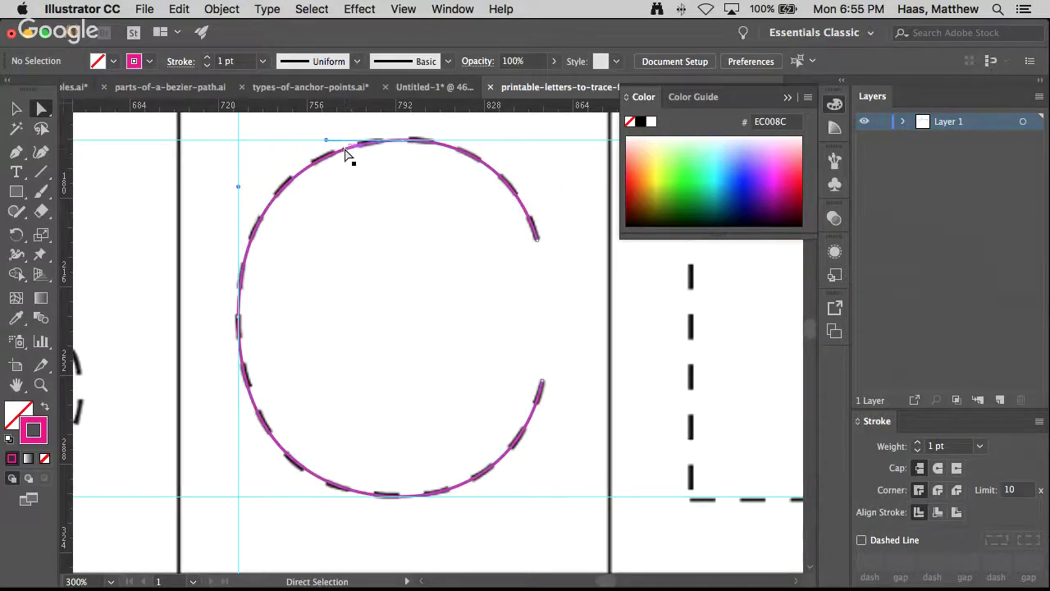
click(261, 326)
click(239, 317)
click(394, 337)
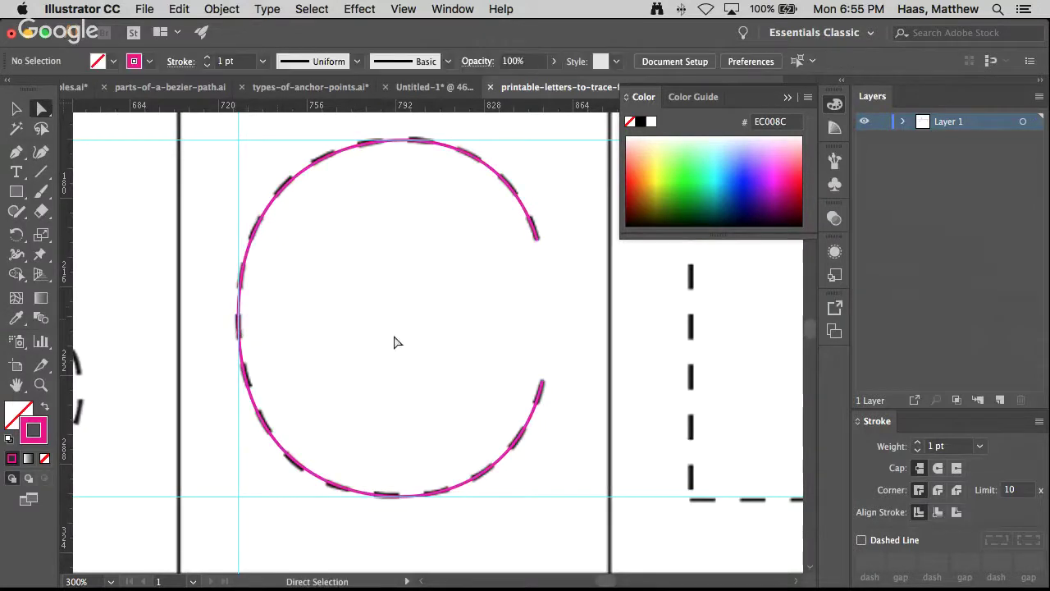
- Draw one Pen segment over the S's upper bowl, from near its upper-right end to its centre, with long handles at both anchors
alt+super+click(422, 375)
alt+super+click(422, 375)
alt+super+click(422, 376)
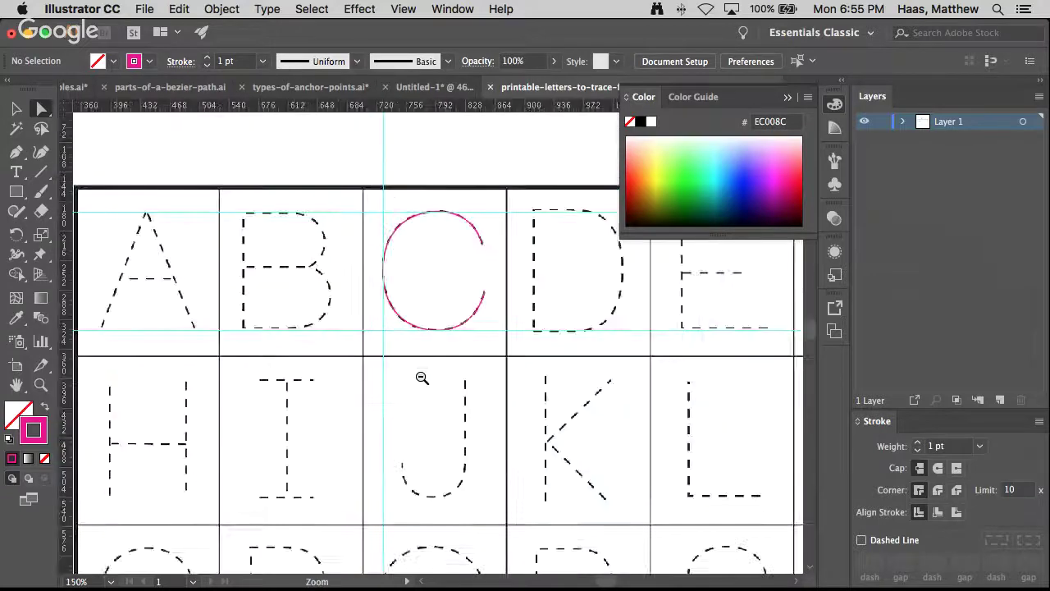
drag(450, 486, 405, 145)
drag(448, 277, 349, 308)
super+click(326, 300)
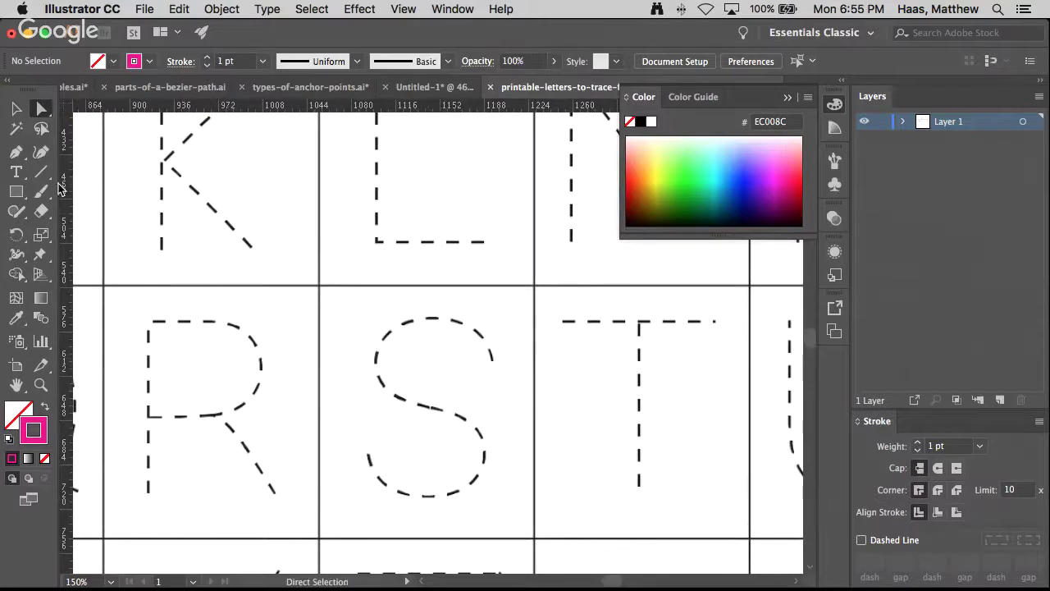
click(16, 152)
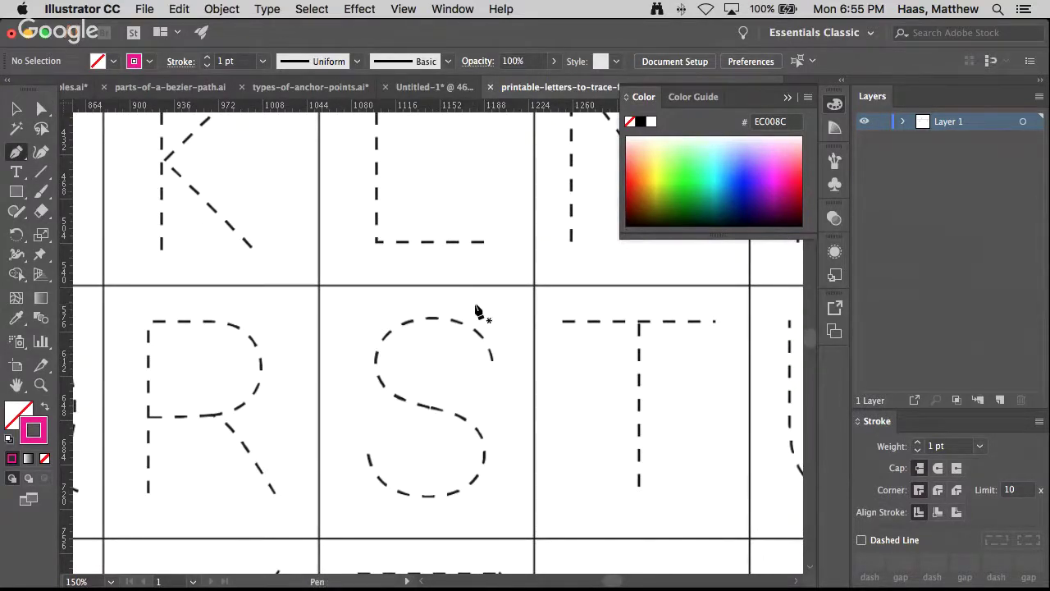
key(a)
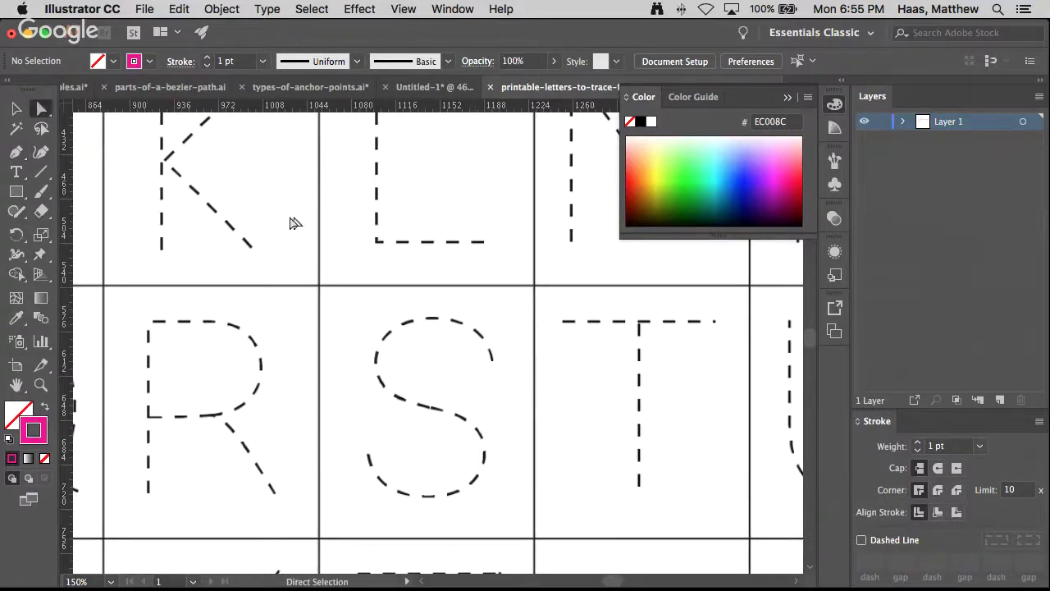
click(16, 151)
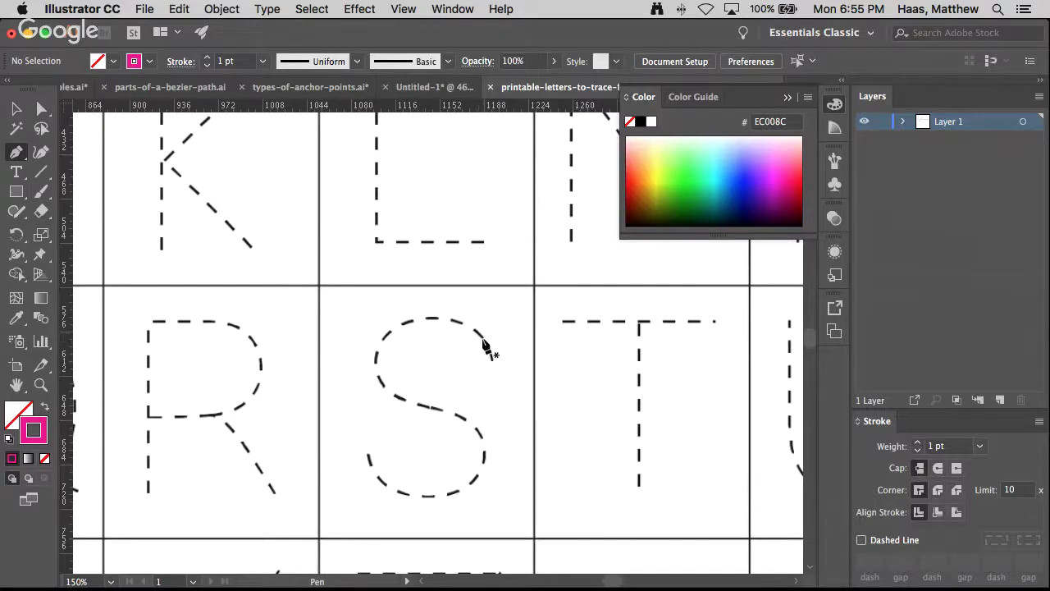
drag(480, 336, 418, 242)
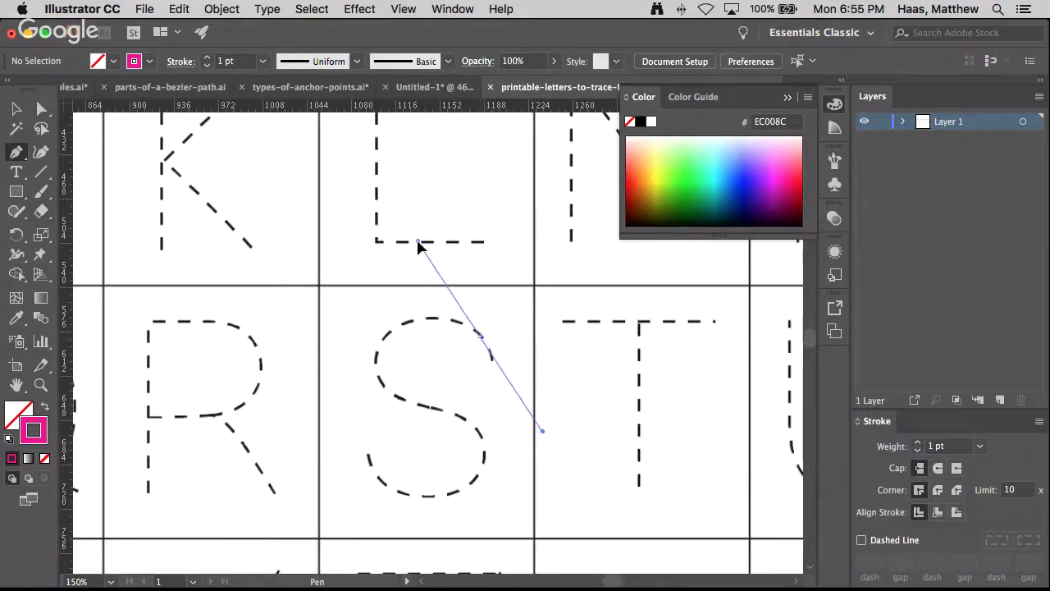
drag(429, 408, 560, 434)
click(41, 109)
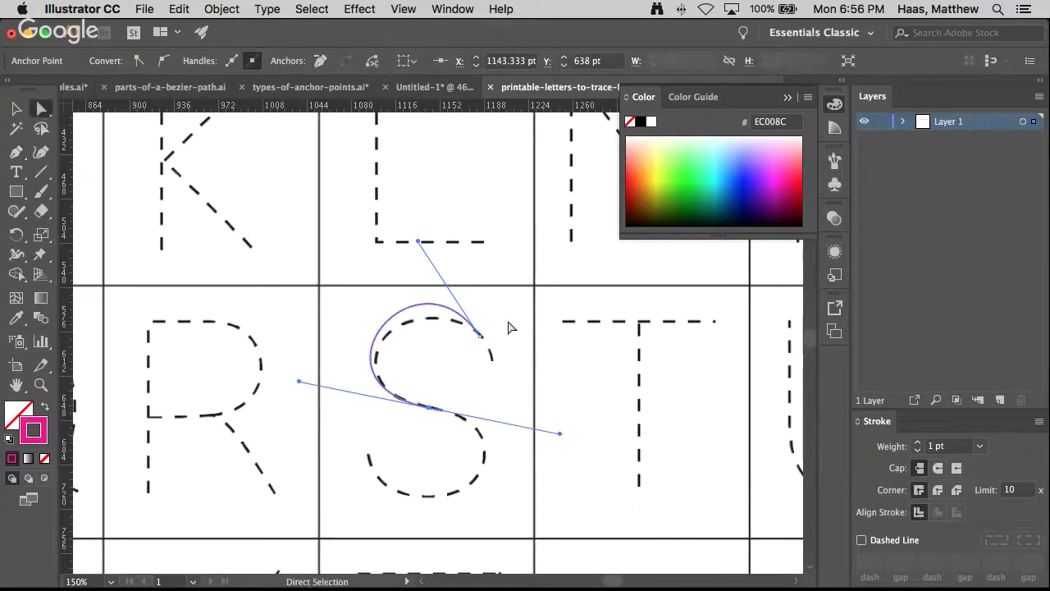
- Adjust the angle and length of both handles on the S's upper-bowl segment to follow the dashes, finishing with the path deselected
drag(418, 241, 421, 271)
drag(299, 381, 307, 381)
super+click(444, 392)
super+click(444, 392)
drag(395, 291, 392, 383)
drag(424, 241, 418, 274)
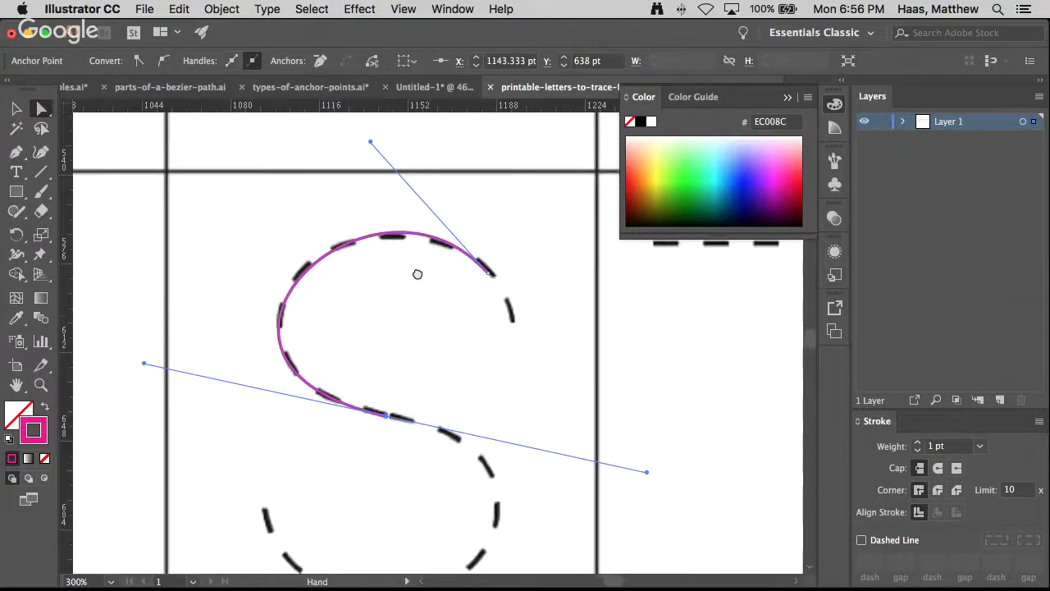
drag(371, 143, 353, 149)
drag(144, 364, 152, 359)
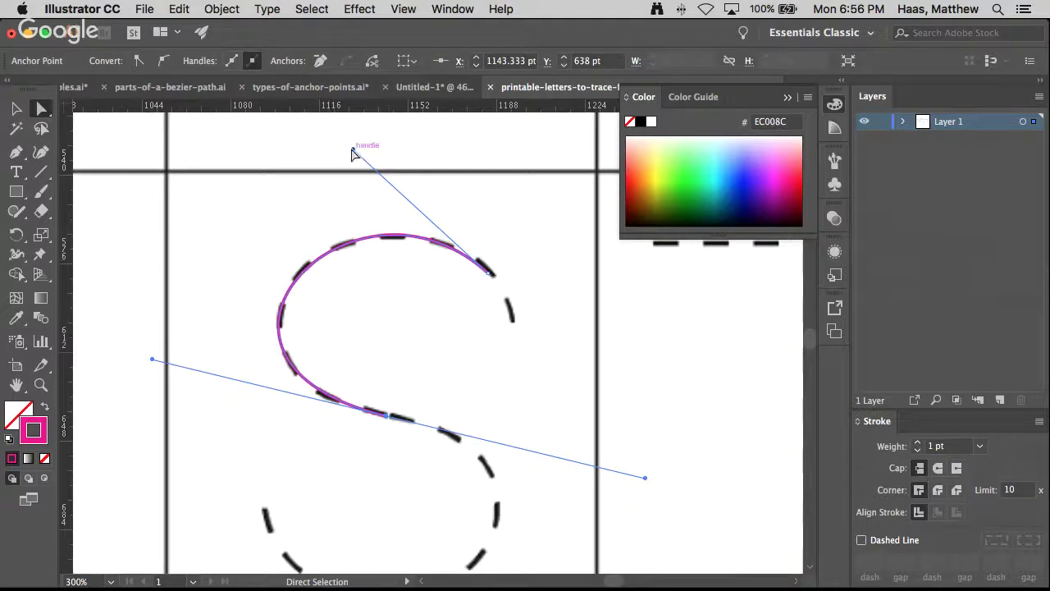
drag(353, 149, 348, 148)
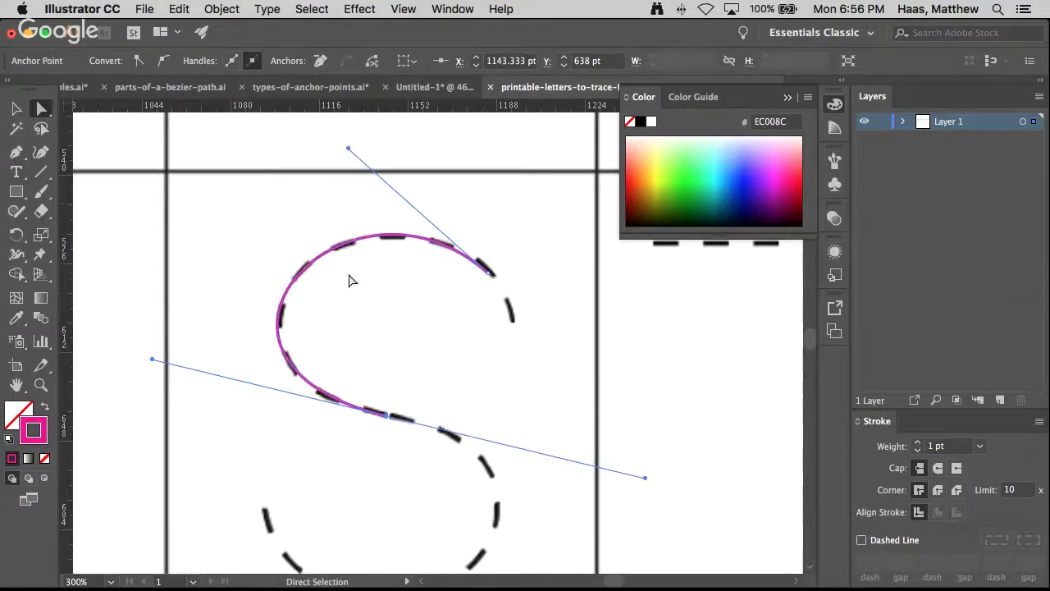
click(350, 160)
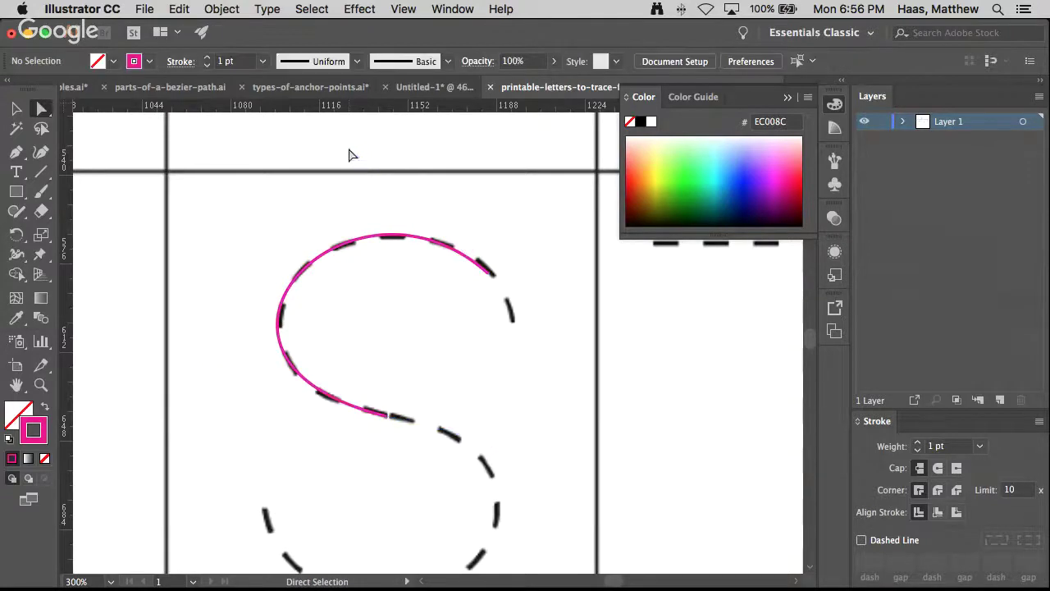
- Reselect the S's upper-bowl segment and fine-tune its two outer handles by tiny amounts to match the dashed curve more closely
click(382, 238)
mouse_move(348, 149)
mouse_down()
mouse_move(354, 156)
mouse_move(348, 149)
mouse_up()
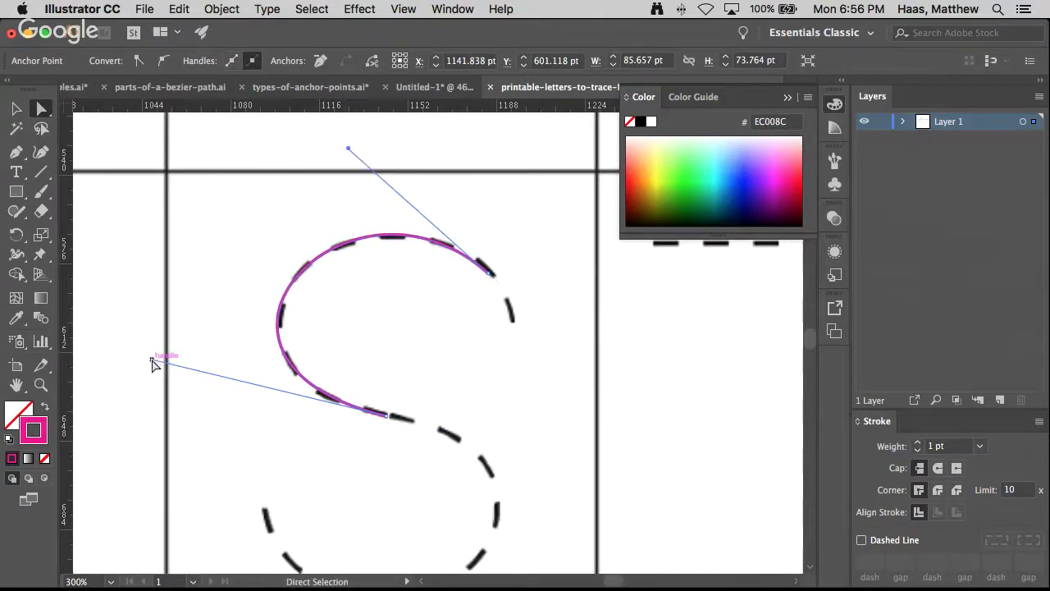
drag(152, 361, 155, 363)
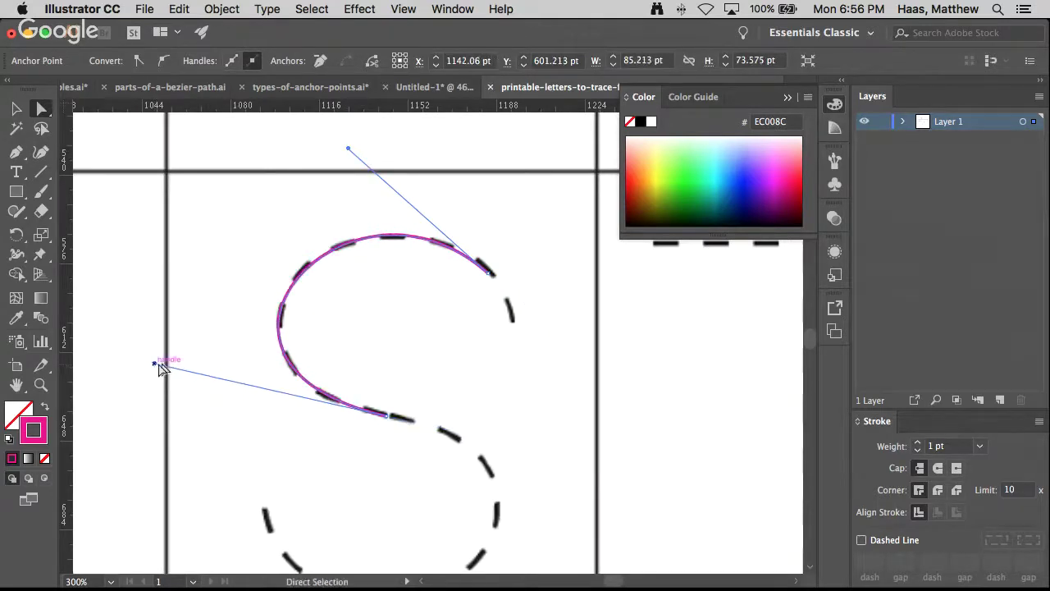
drag(348, 149, 342, 149)
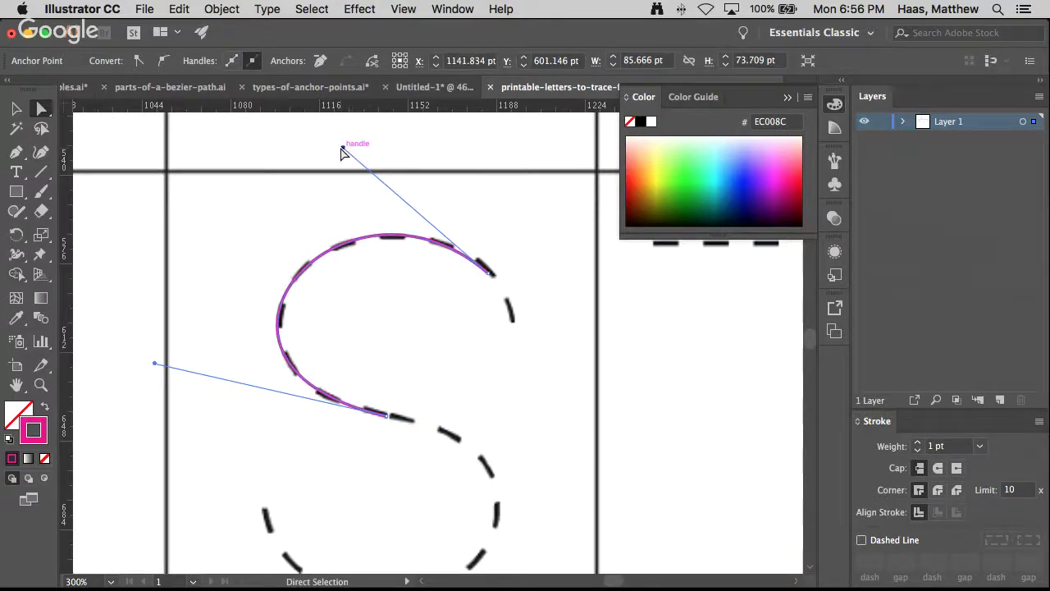
drag(343, 151, 344, 151)
- Delete the traced path from the S's upper bowl, leaving only the dashed letter
click(15, 108)
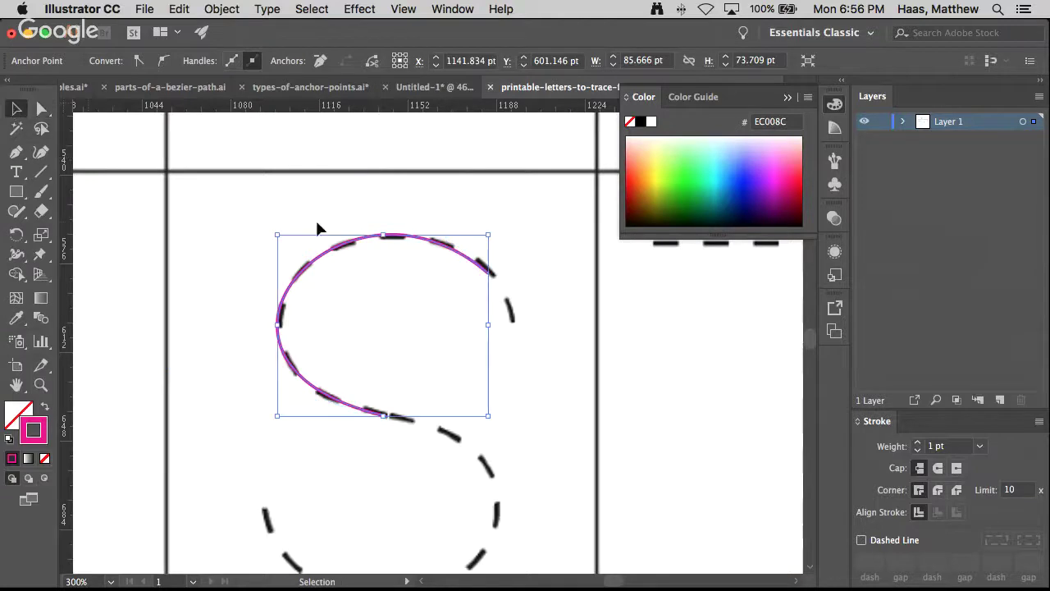
click(342, 245)
key(Delete)
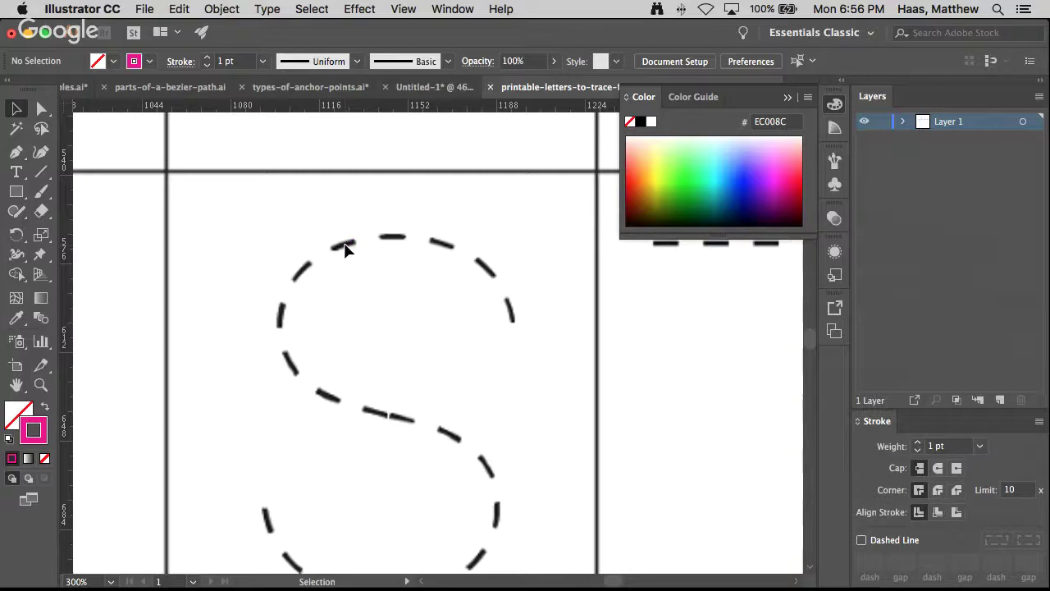
key(a)
key(super+o)
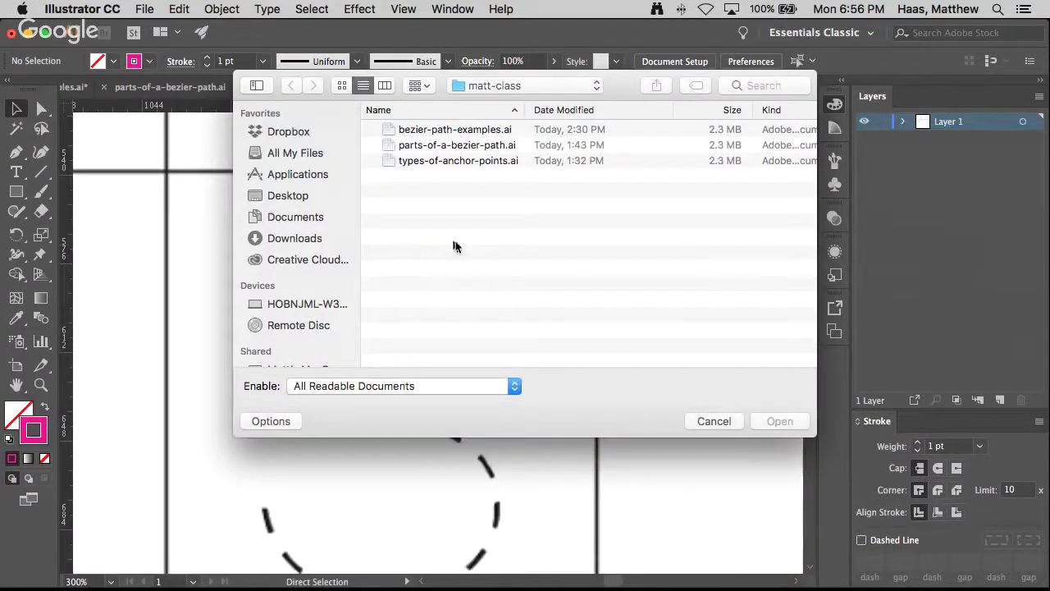
click(721, 421)
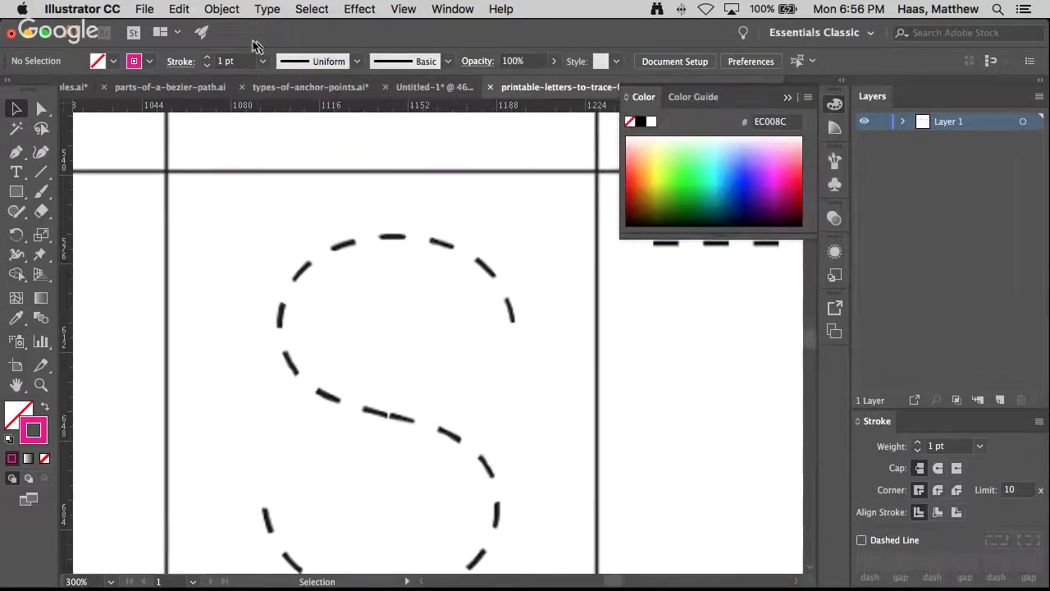
click(144, 9)
click(152, 23)
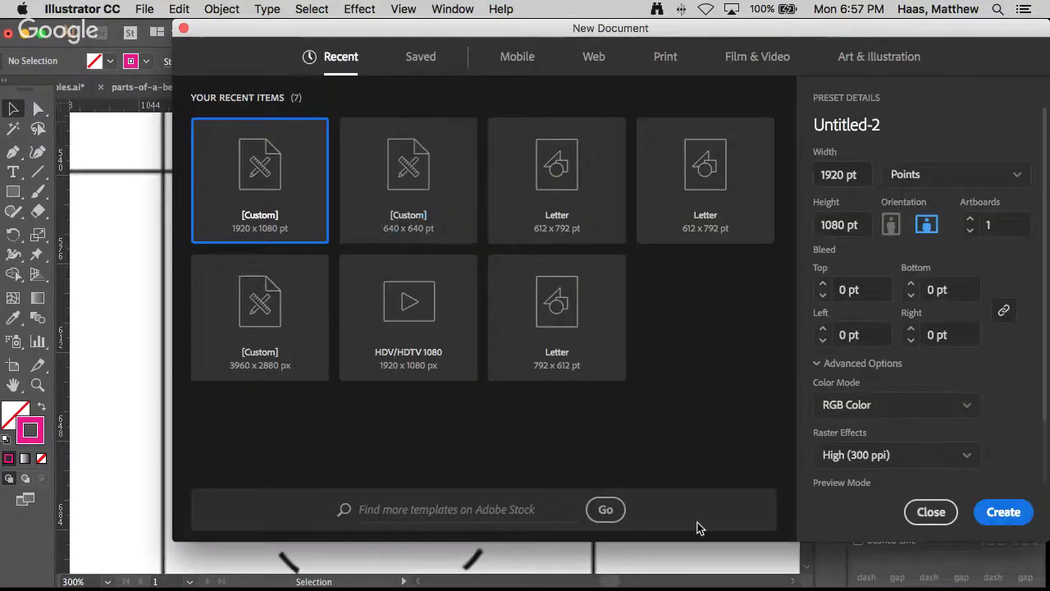
drag(499, 29, 414, 29)
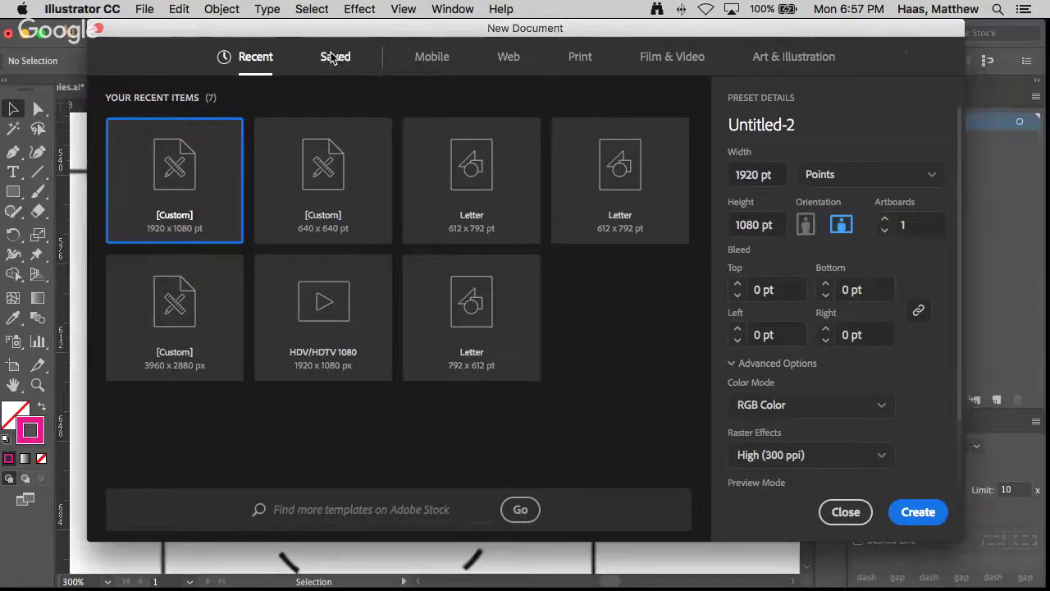
click(332, 58)
click(247, 61)
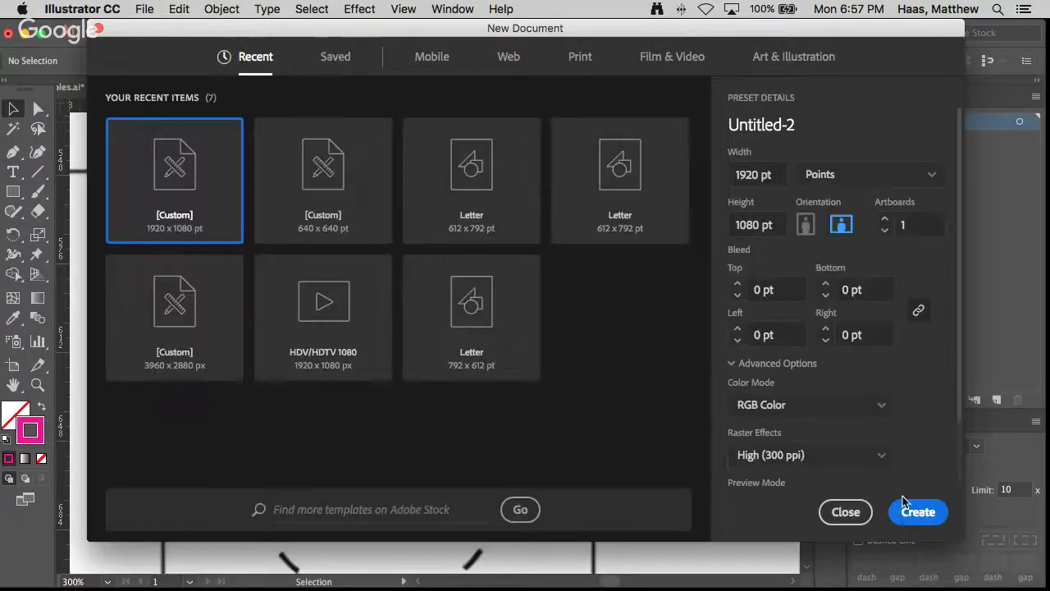
drag(960, 540, 1015, 570)
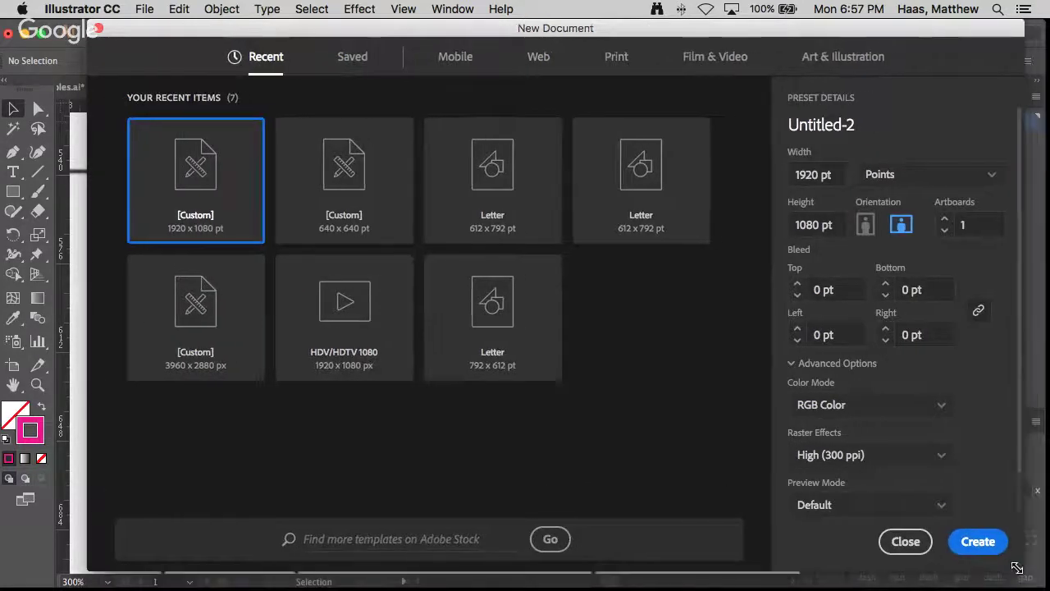
click(905, 544)
- Search this Mac for "taco" and open the file taco-icon.ai
click(144, 9)
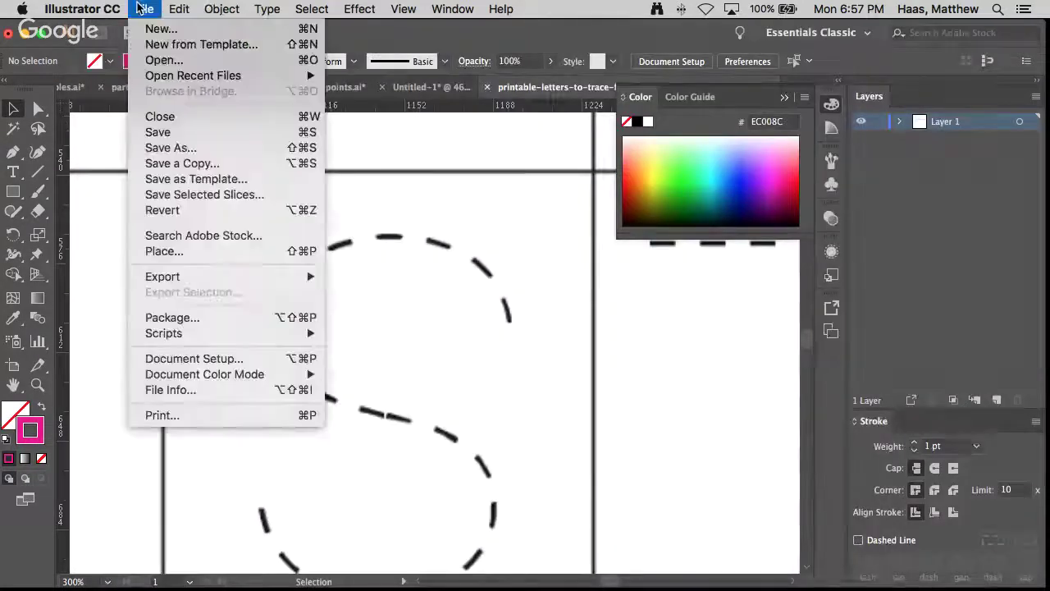
click(148, 63)
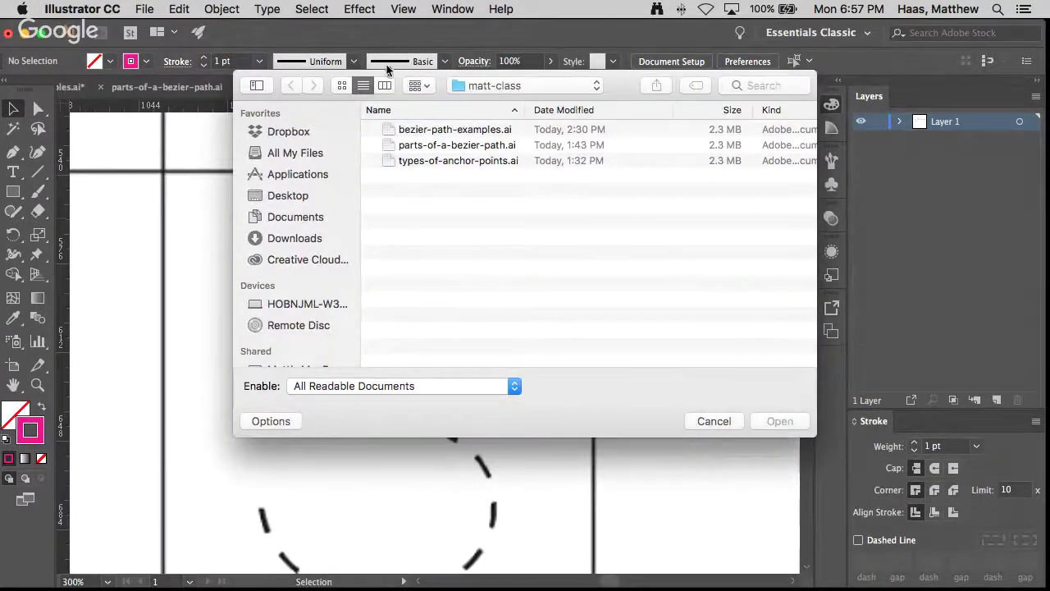
drag(391, 80, 324, 114)
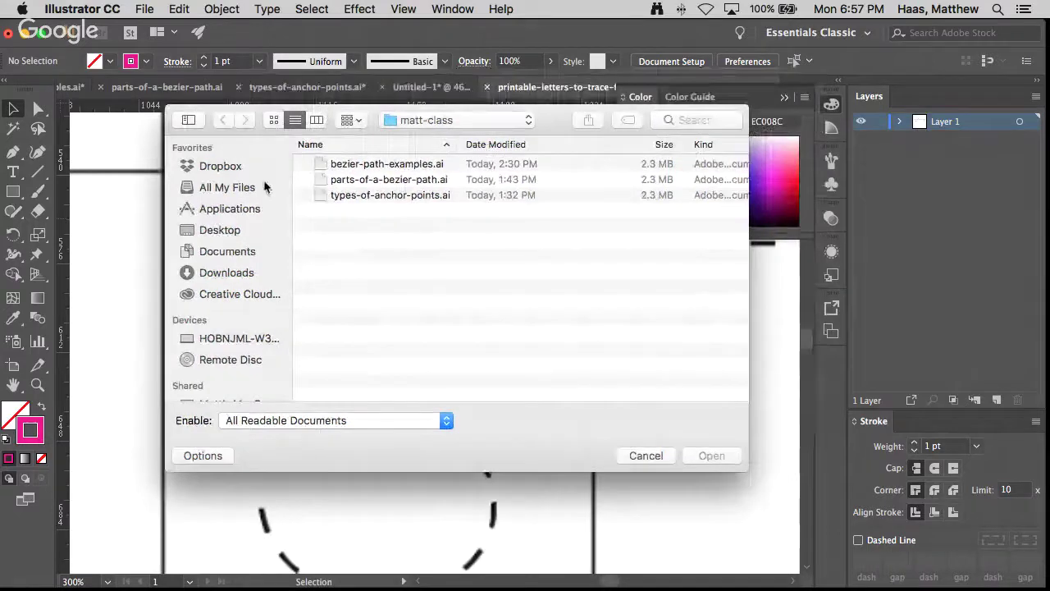
click(704, 120)
text(t)
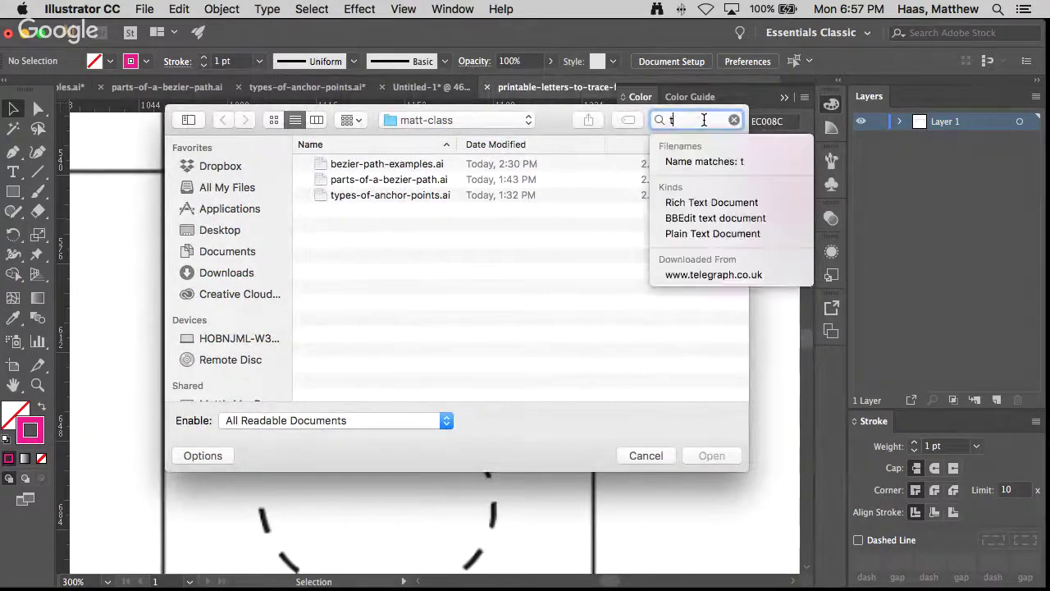
text(aco)
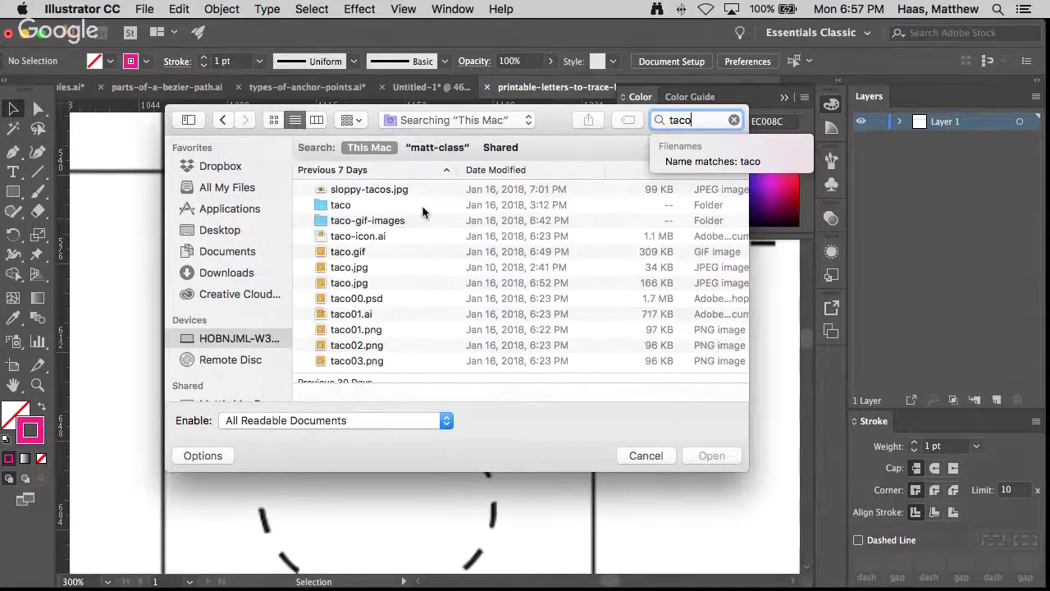
double_click(358, 238)
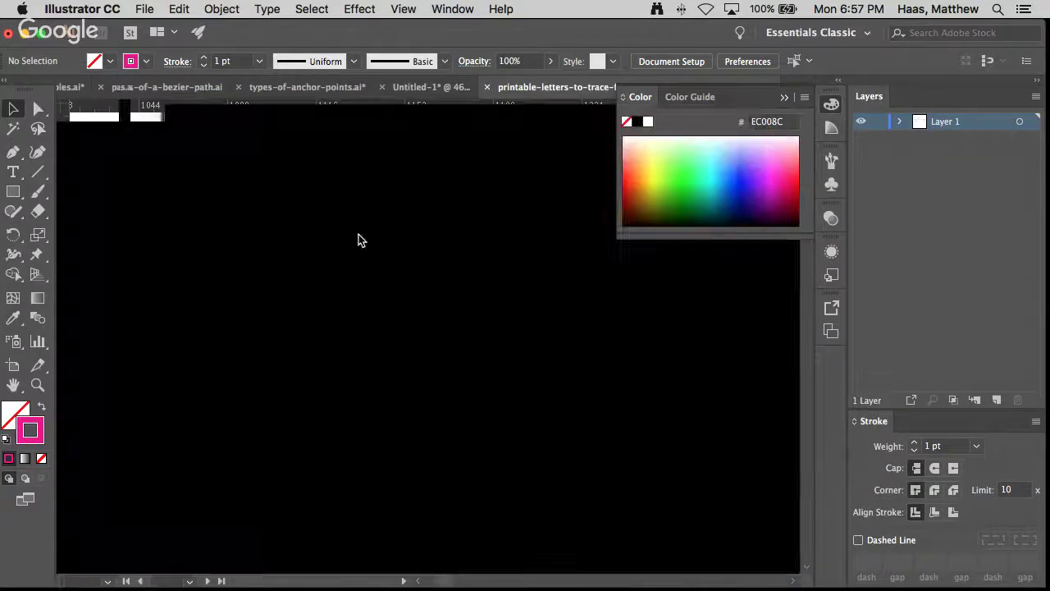
- Remove the vertical and horizontal guides crossing the large taco illustration
scroll(341, 304, down, 6)
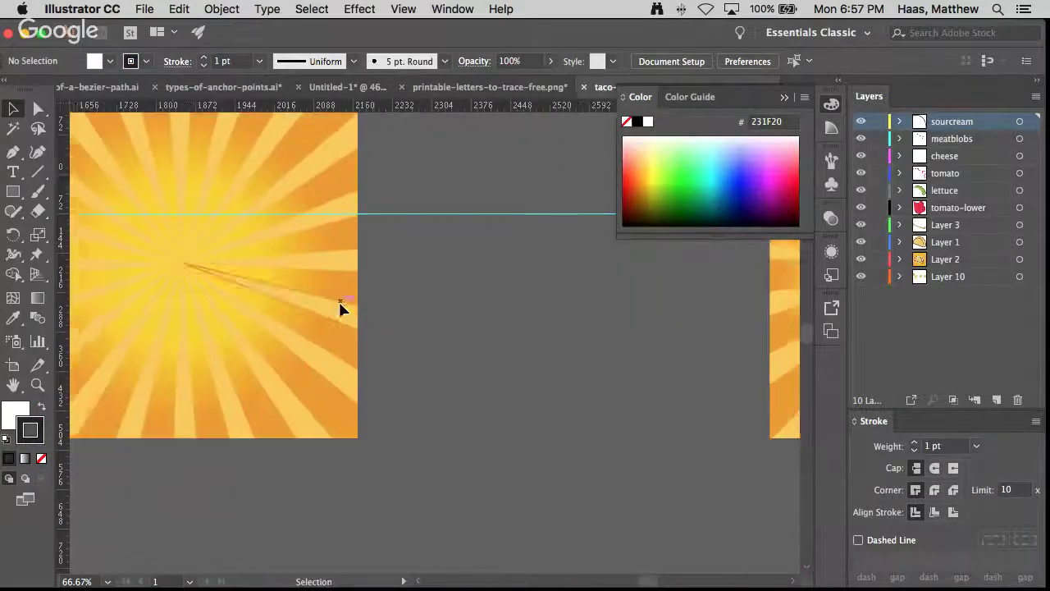
scroll(340, 304, left, 10)
scroll(341, 304, up, 4)
scroll(340, 303, right, 10)
scroll(341, 304, right, 8)
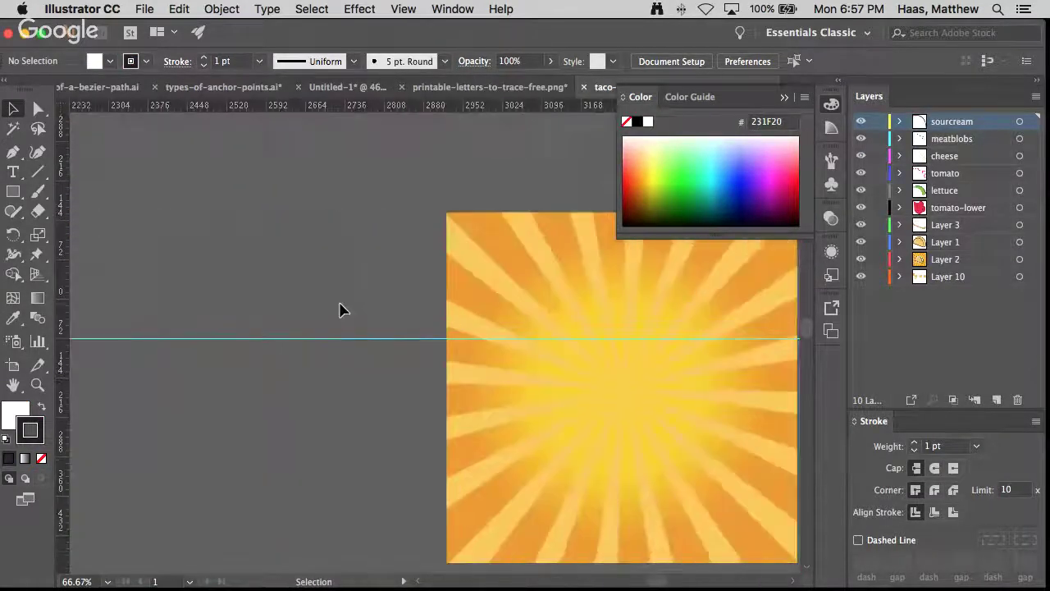
key(super+0)
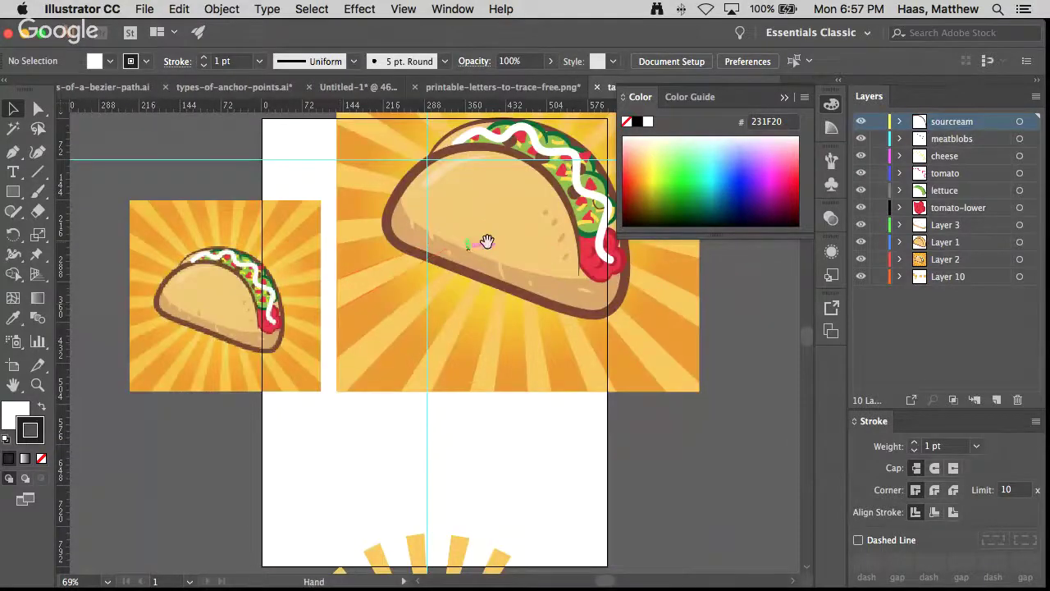
drag(487, 242, 363, 311)
super+click(436, 306)
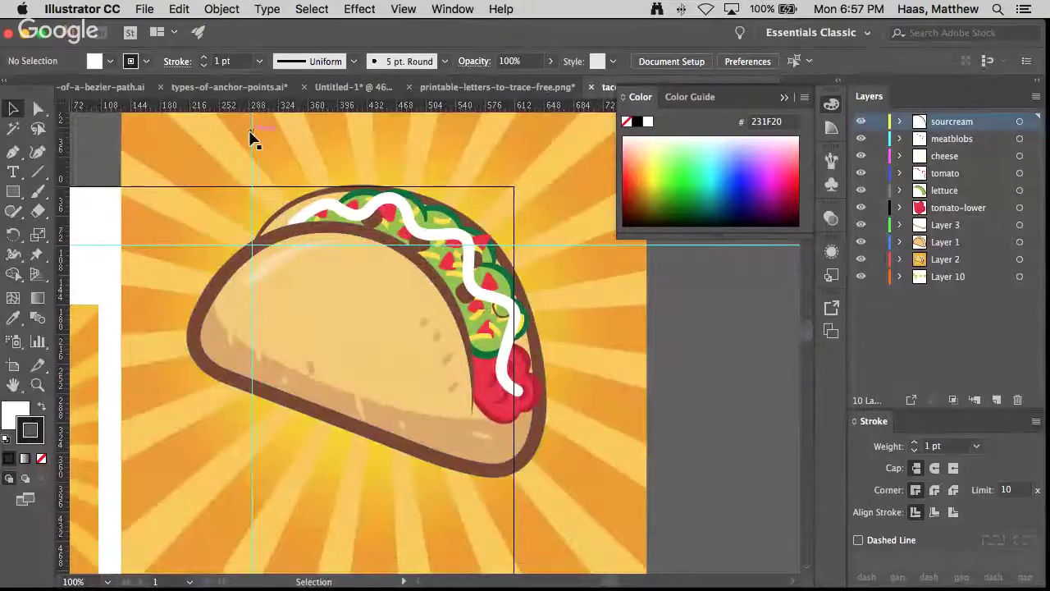
click(481, 223)
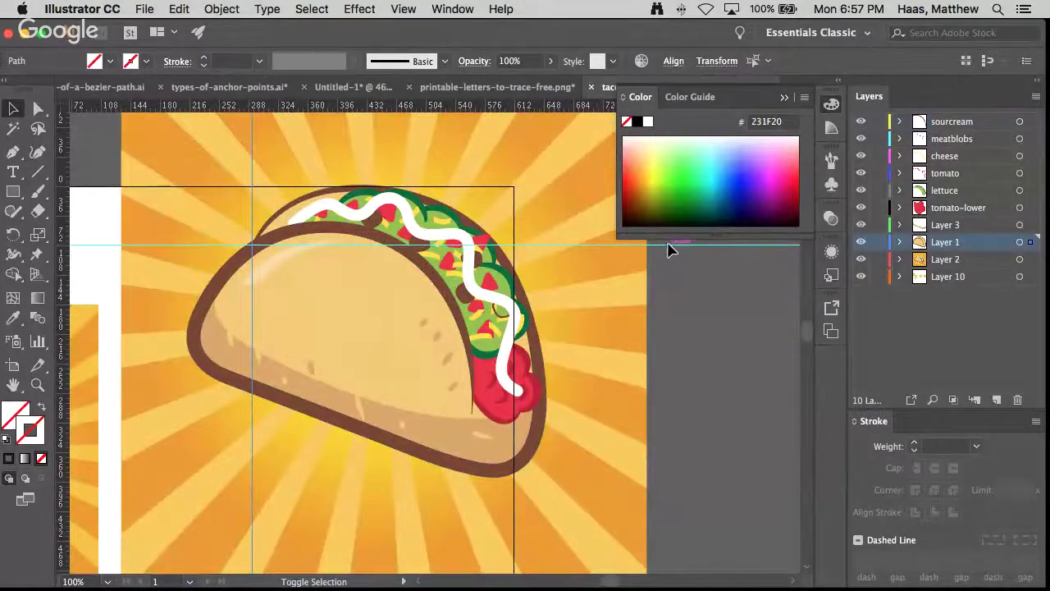
click(669, 251)
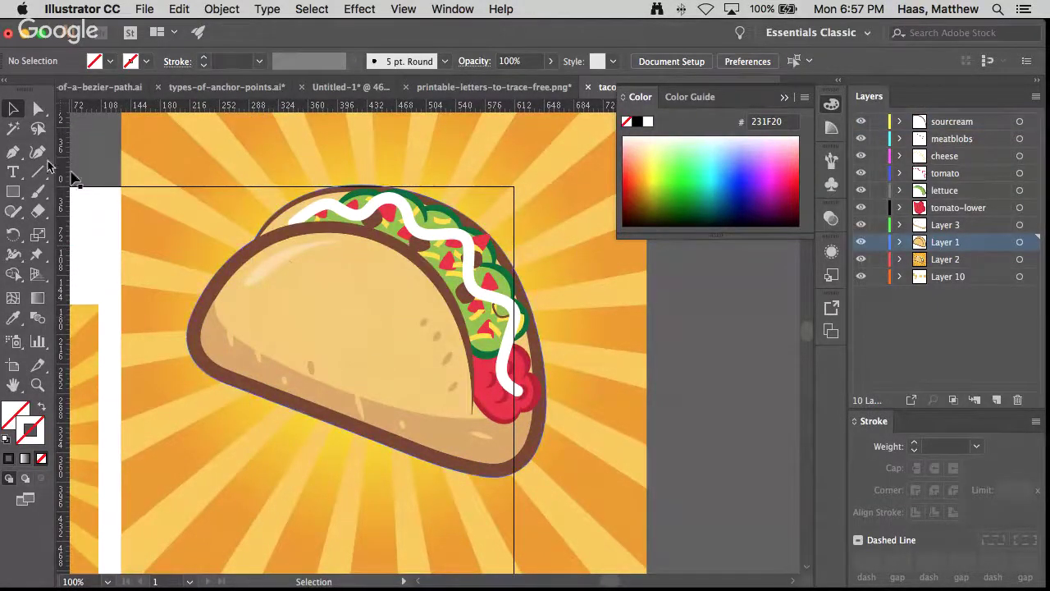
- Try to move the tan front shell shape away from the taco, undoing the move
click(374, 244)
drag(317, 293, 544, 327)
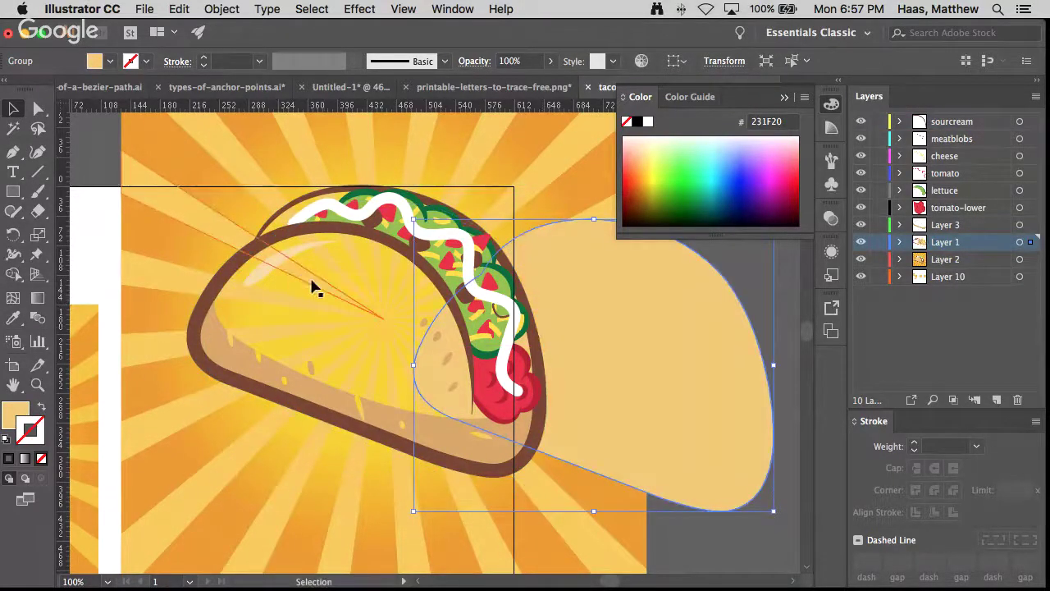
key(cmd+z)
- Inspect the white sour cream path up close, try moving it and the nearby tomato piece, and undo the moves
click(428, 236)
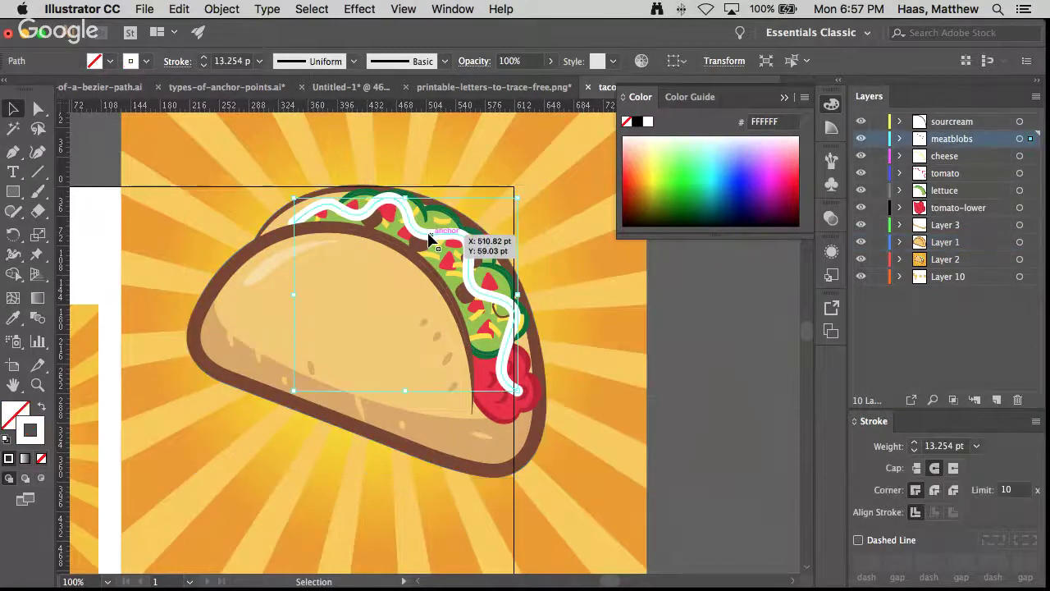
super+click(432, 237)
super+click(377, 350)
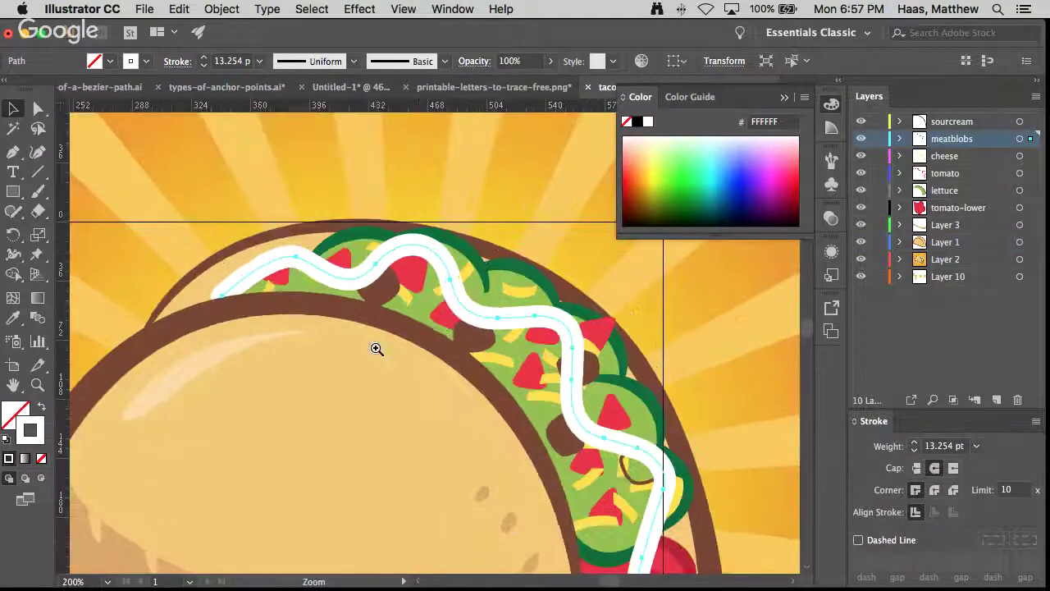
super+click(433, 325)
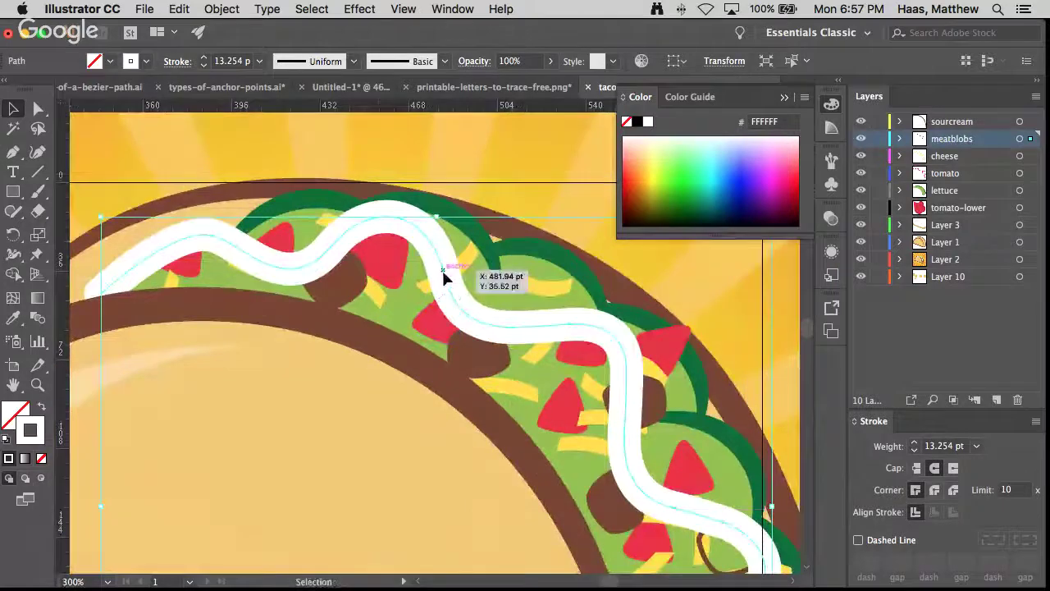
drag(443, 272, 459, 197)
key(super+z)
key(super+z)
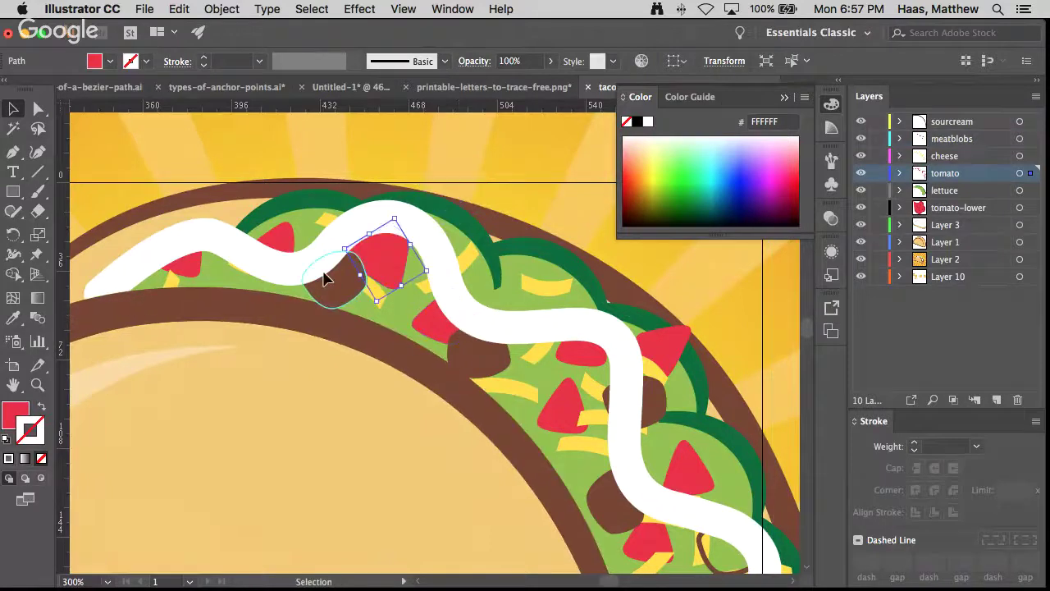
- Try to move the brown meat blob beside the tomato piece upward, undoing the move
click(324, 277)
drag(336, 286, 347, 231)
key(super+z)
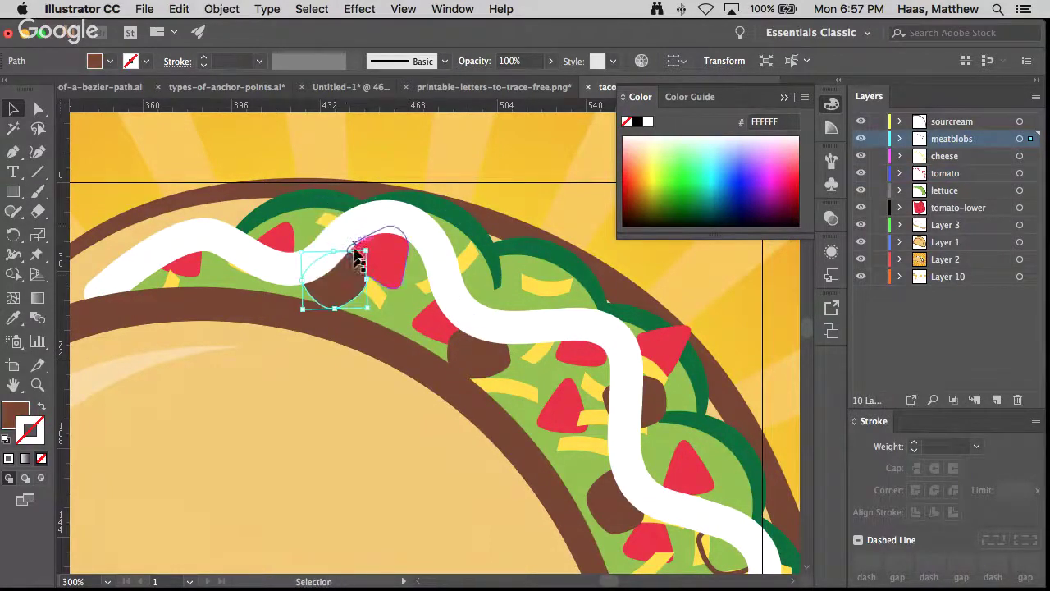
- Select the right-hand anchor of the brown meat blob with the Direct Selection tool and try adjusting its curve
click(38, 109)
click(367, 319)
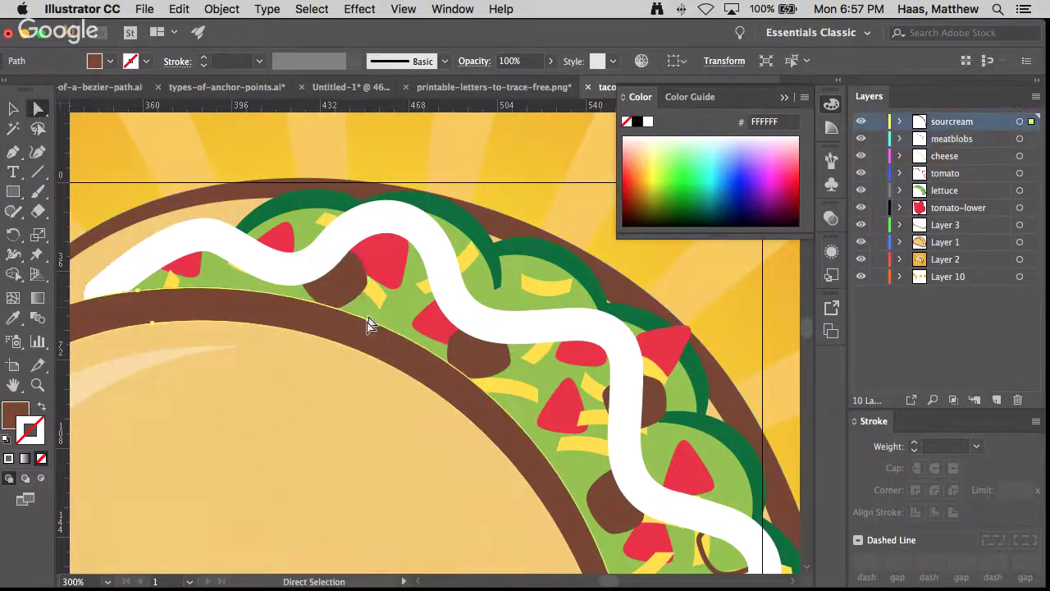
click(367, 283)
drag(366, 269, 375, 246)
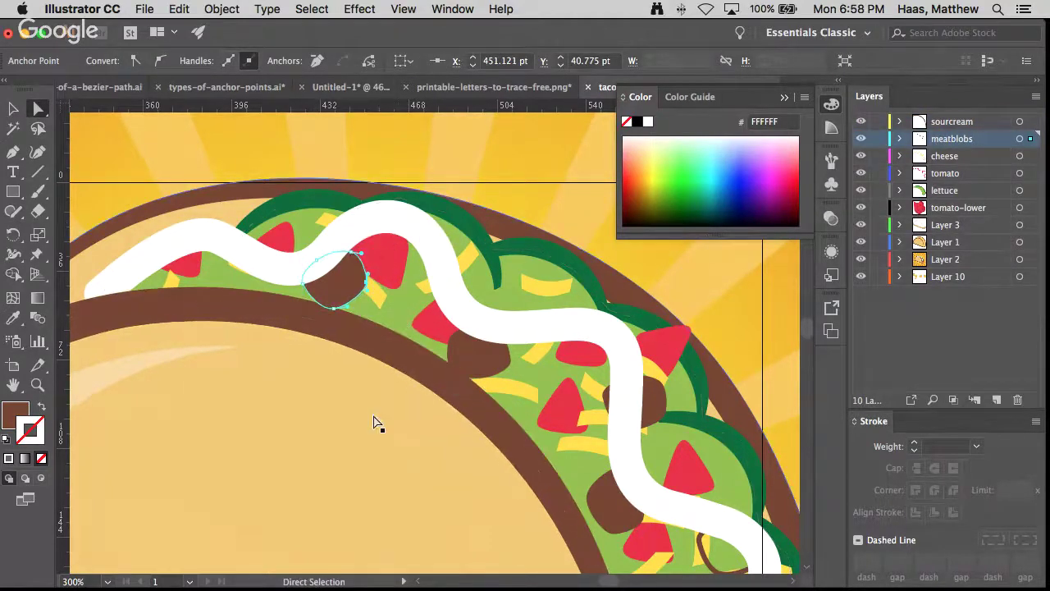
- Examine the whole taco illustration together with the separate sunburst and gradient background pieces placed around the artboard
alt+super+click(392, 383)
alt+super+click(392, 383)
alt+super+click(392, 383)
alt+super+click(392, 383)
drag(406, 318, 331, 363)
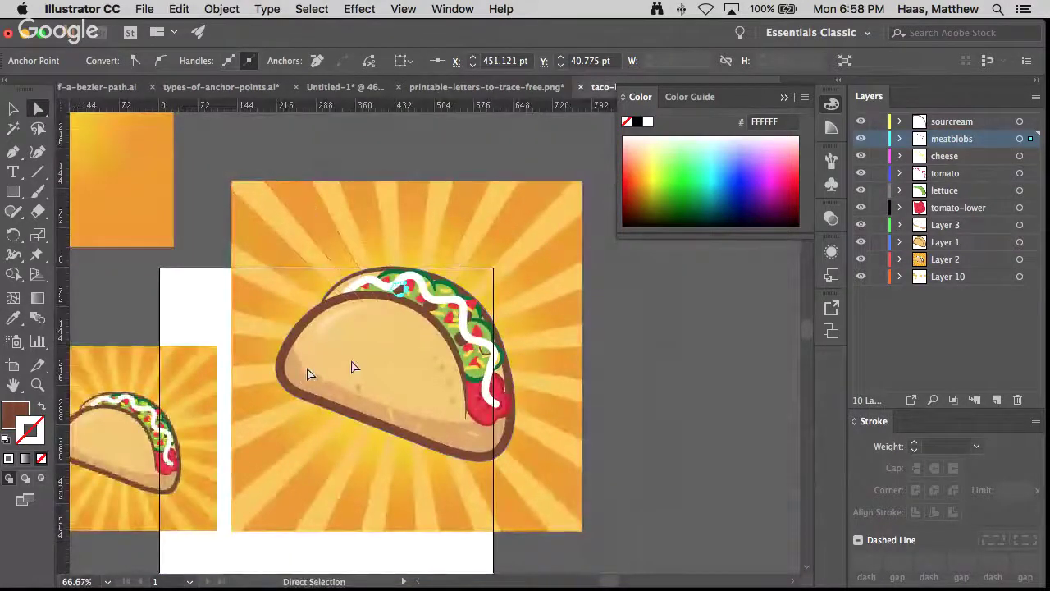
alt+super+click(454, 293)
alt+super+click(435, 298)
alt+super+click(422, 312)
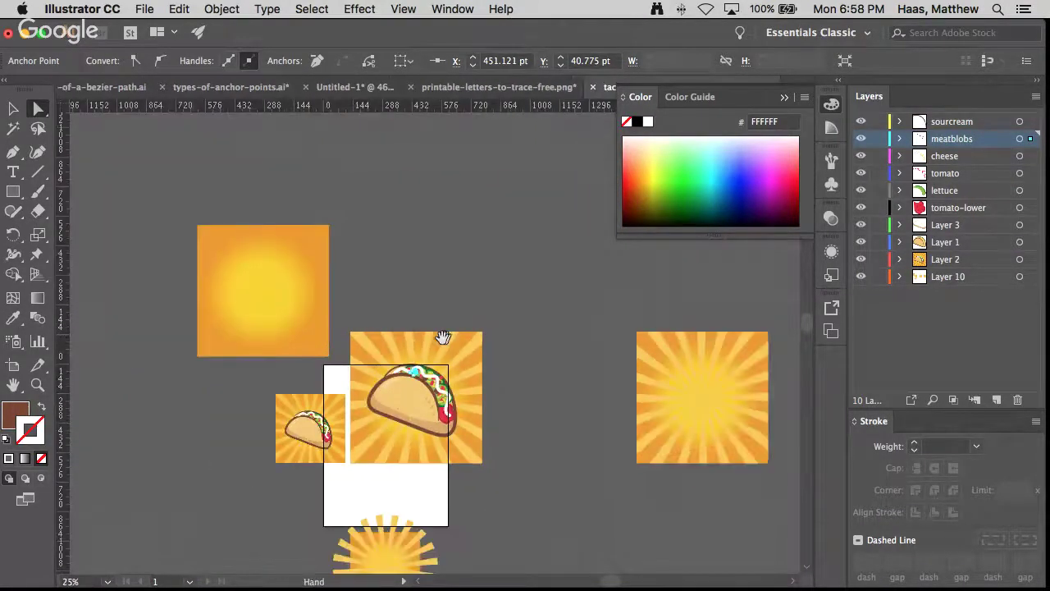
drag(443, 338, 281, 286)
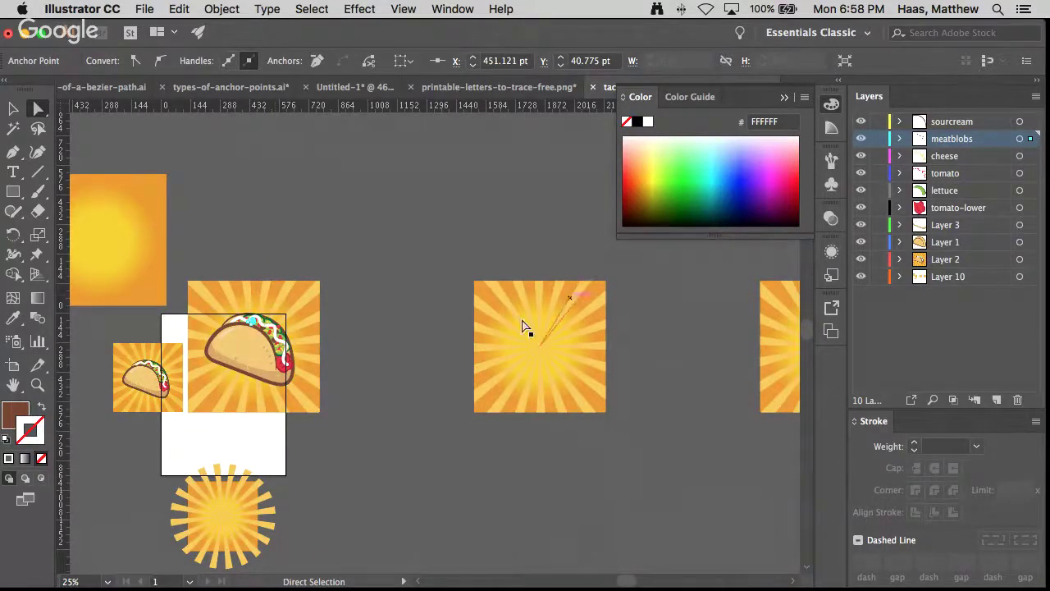
key(space)
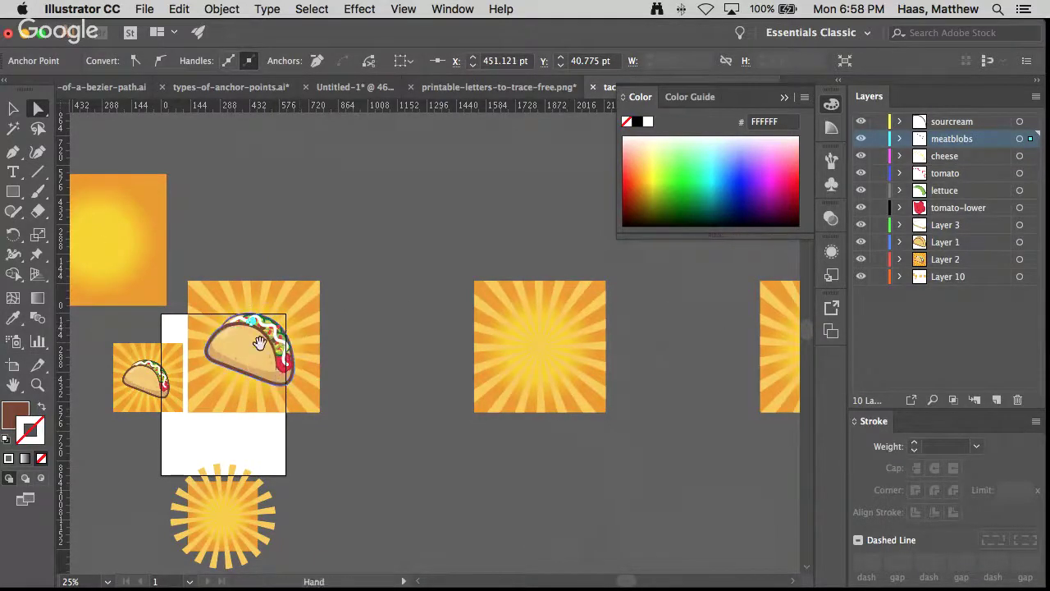
- Review the main taco illustration up close and compare it with the smaller taco copy and the spare sunburst backgrounds
super+click(260, 343)
super+click(387, 335)
super+click(490, 344)
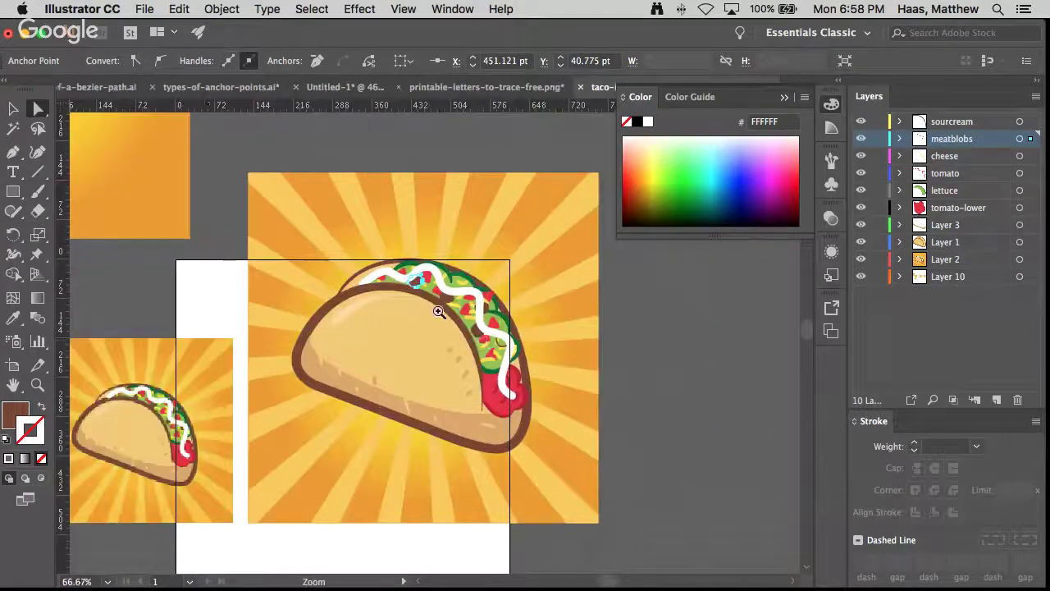
drag(440, 312, 353, 348)
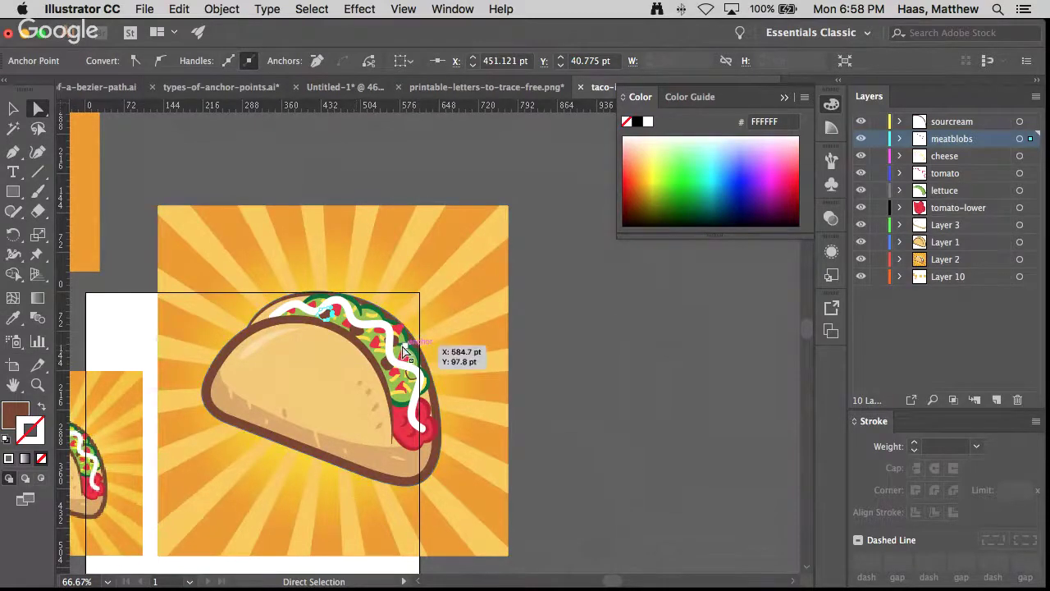
key(super)
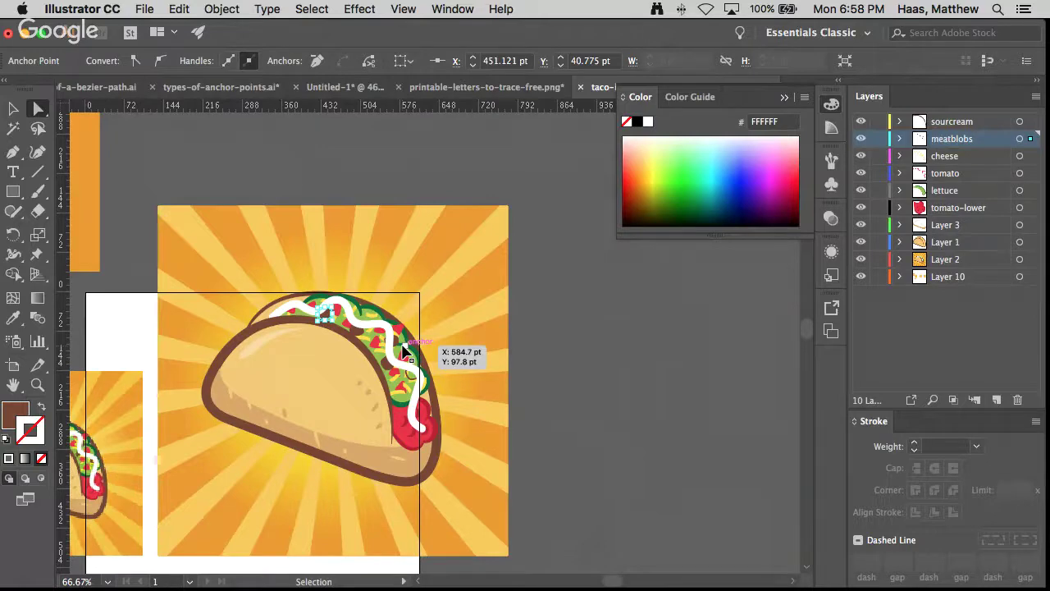
key(super+space)
alt+super+click(423, 325)
alt+super+click(413, 320)
alt+super+click(412, 332)
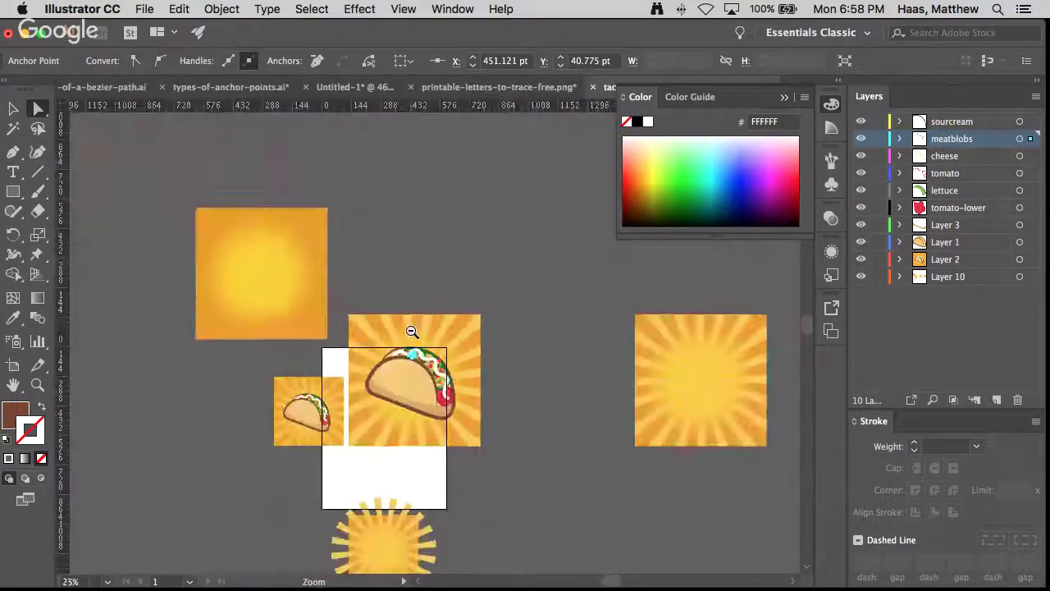
key(space)
drag(420, 338, 306, 284)
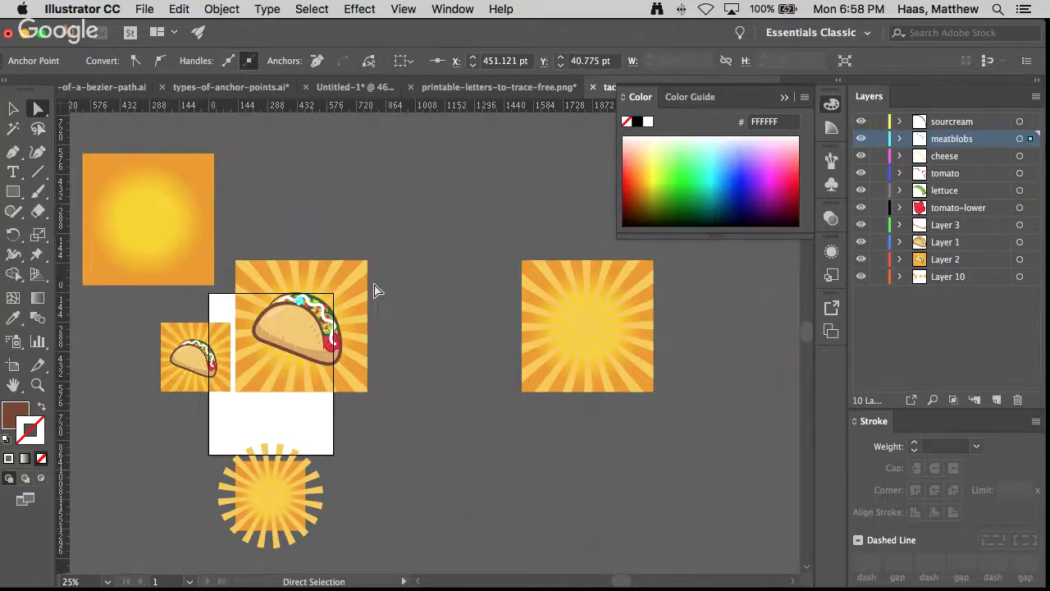
key(super+Tab)
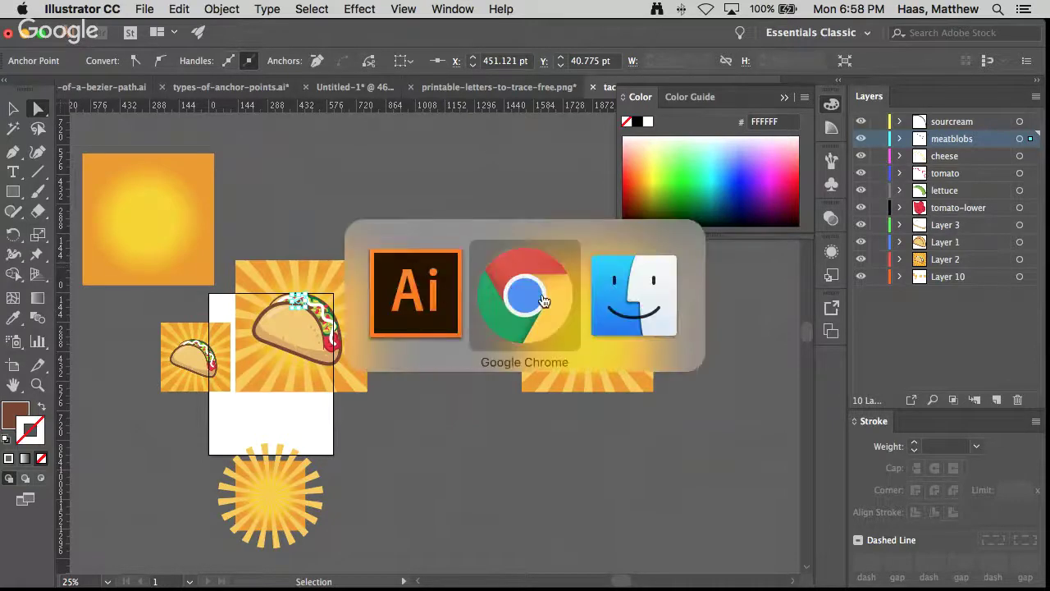
click(616, 298)
key(super+Tab)
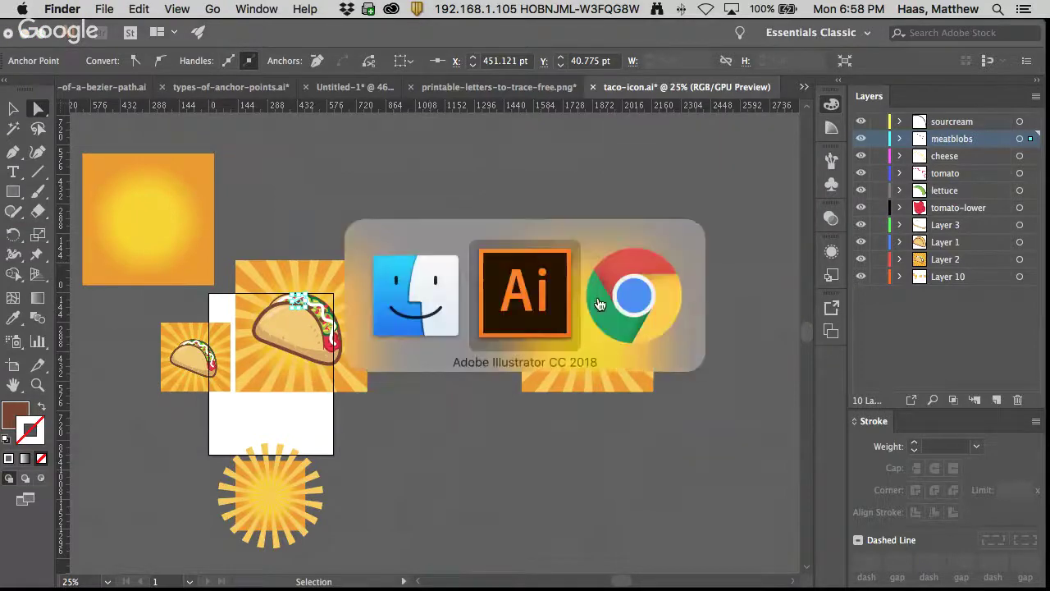
click(621, 301)
key(super+Tab)
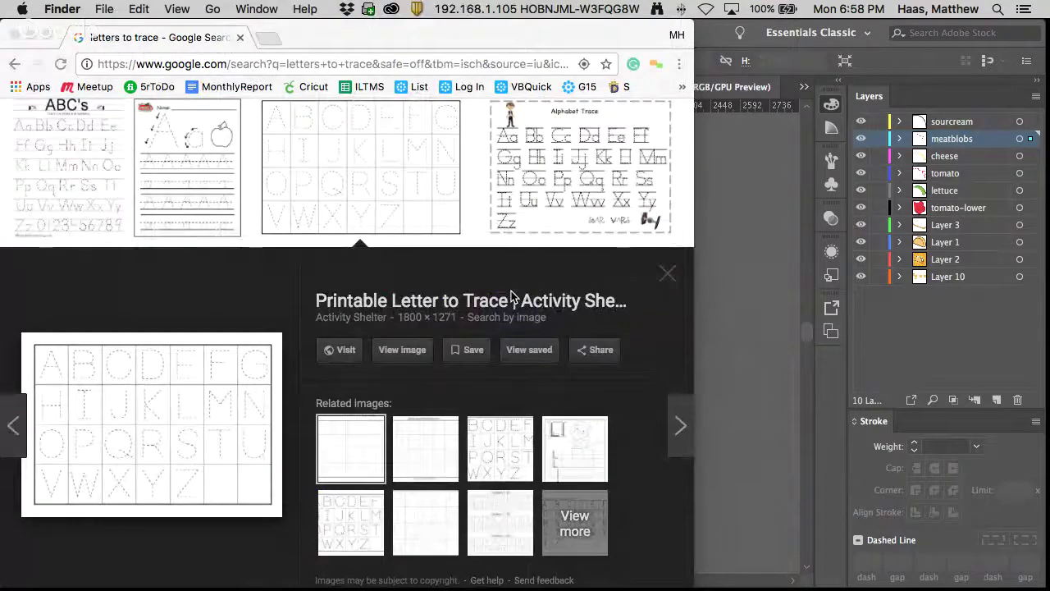
key(super+Tab)
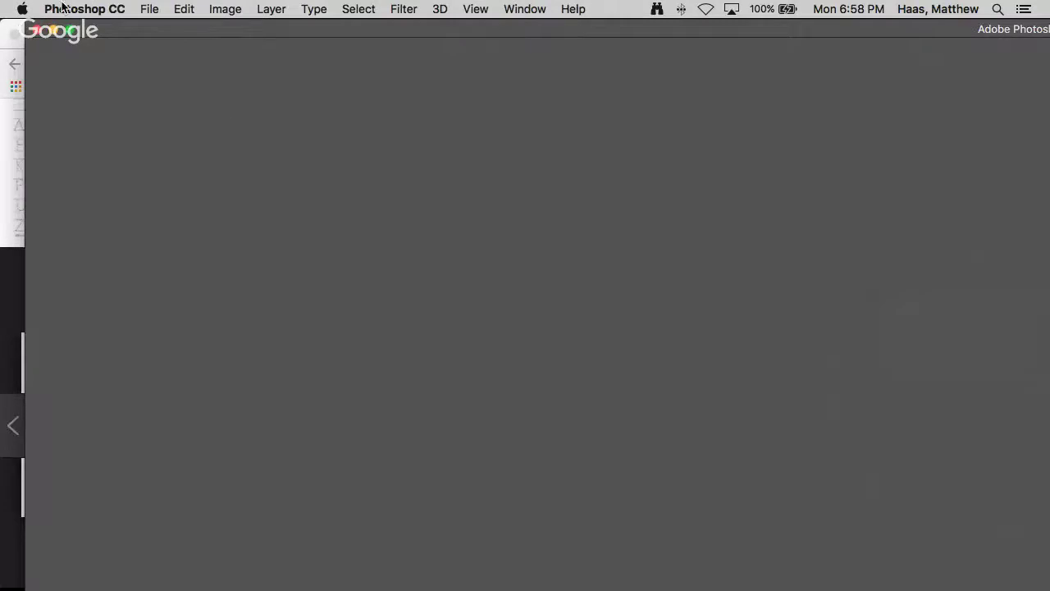
click(80, 9)
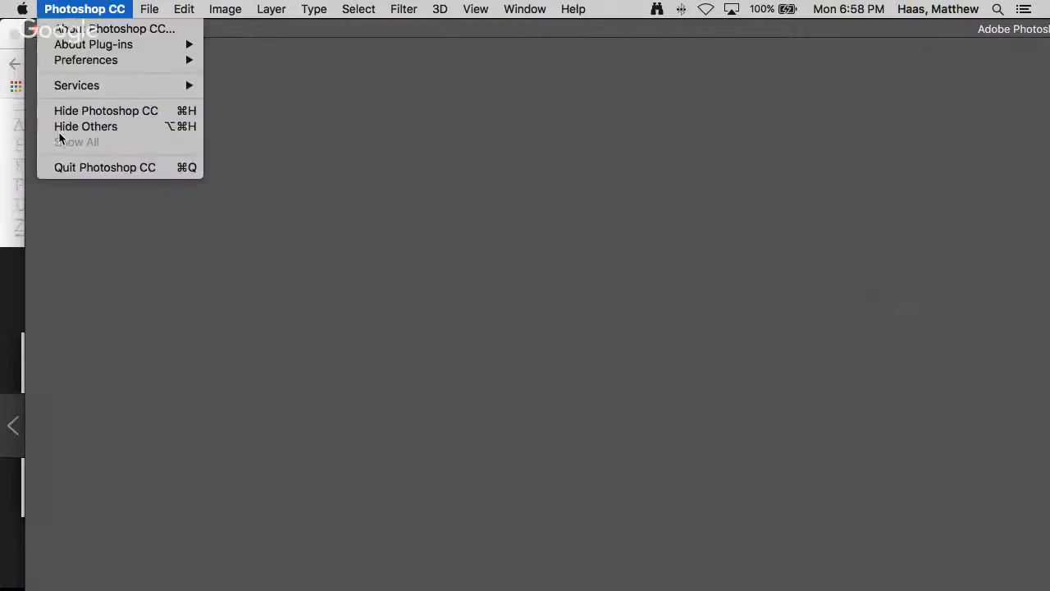
click(61, 171)
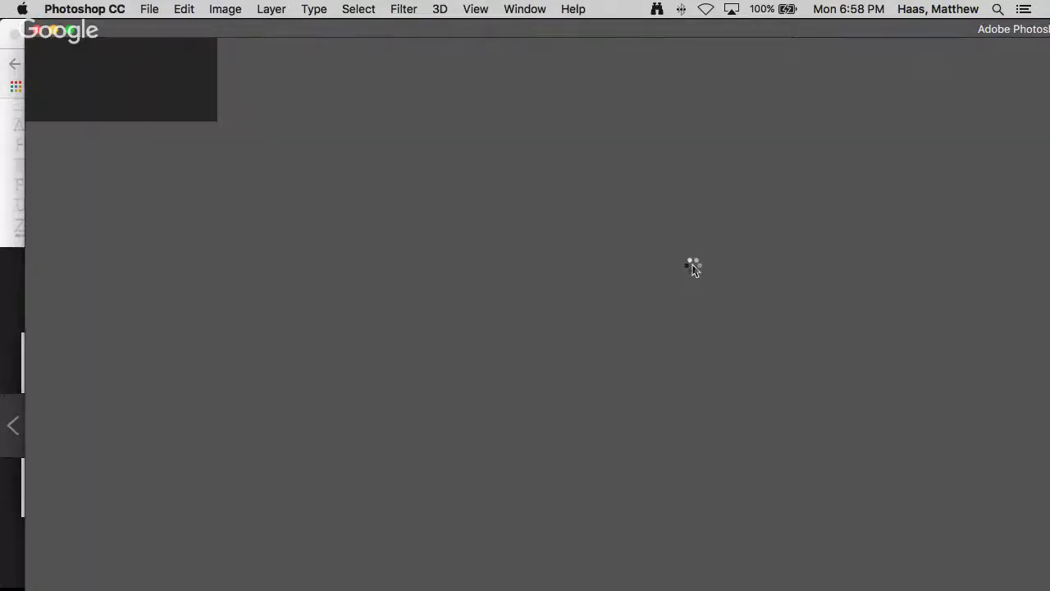
- Switch to Finder and open a new file browser window
key(super+Tab)
key(super+Tab)
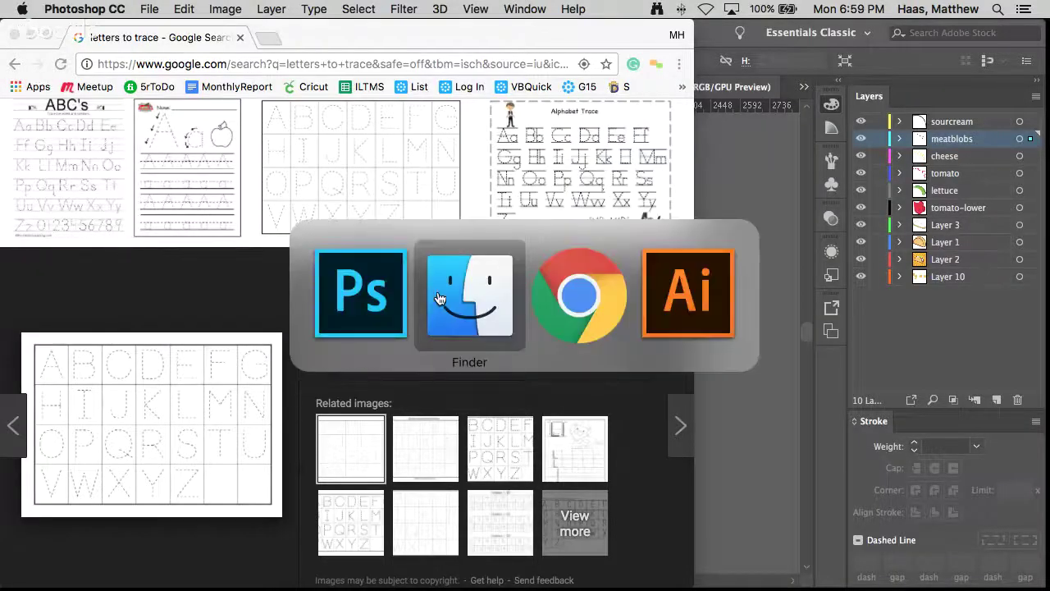
key(super+Tab)
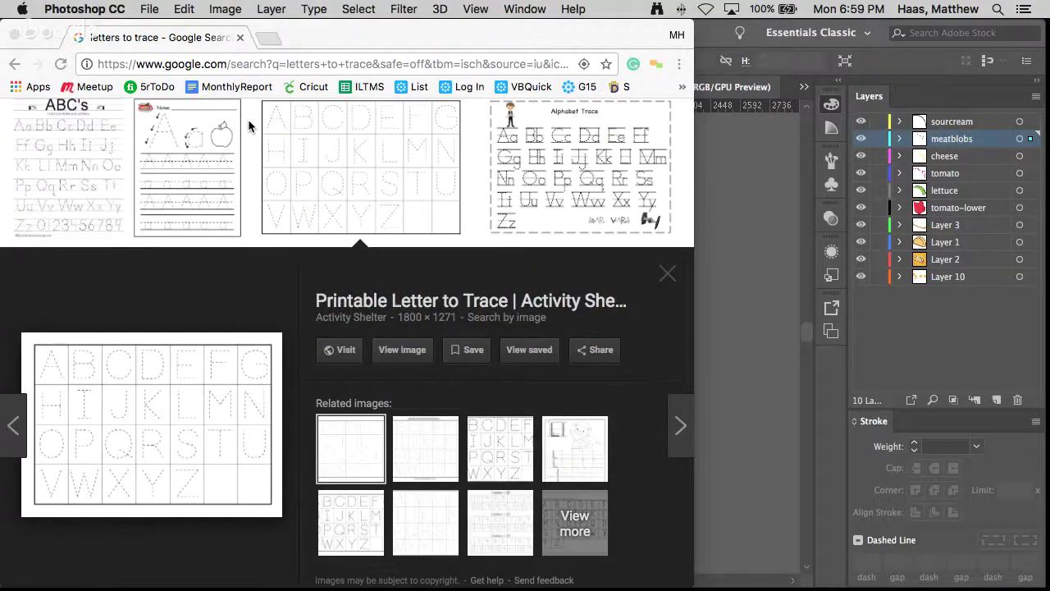
key(super+Tab)
key(super+Tab)
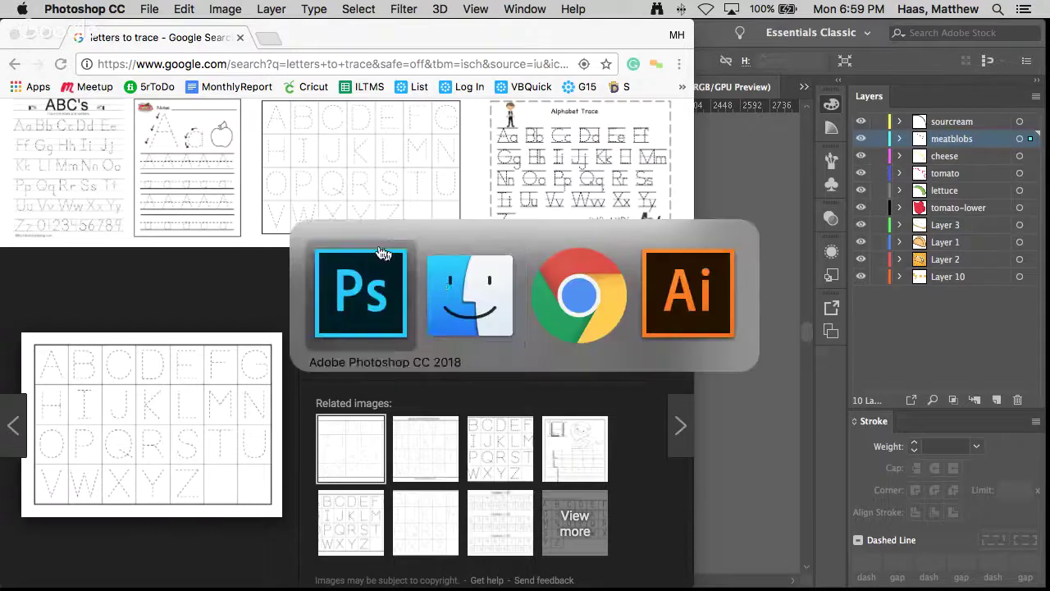
key(super+n)
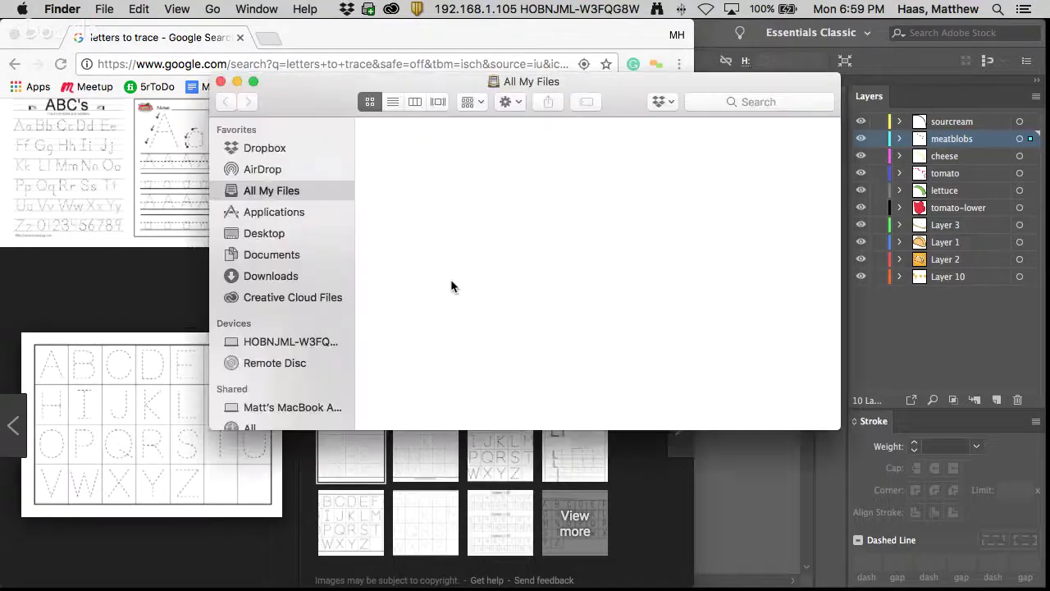
- Search all files for "taco" and select taco00.psd
click(769, 102)
text(taco)
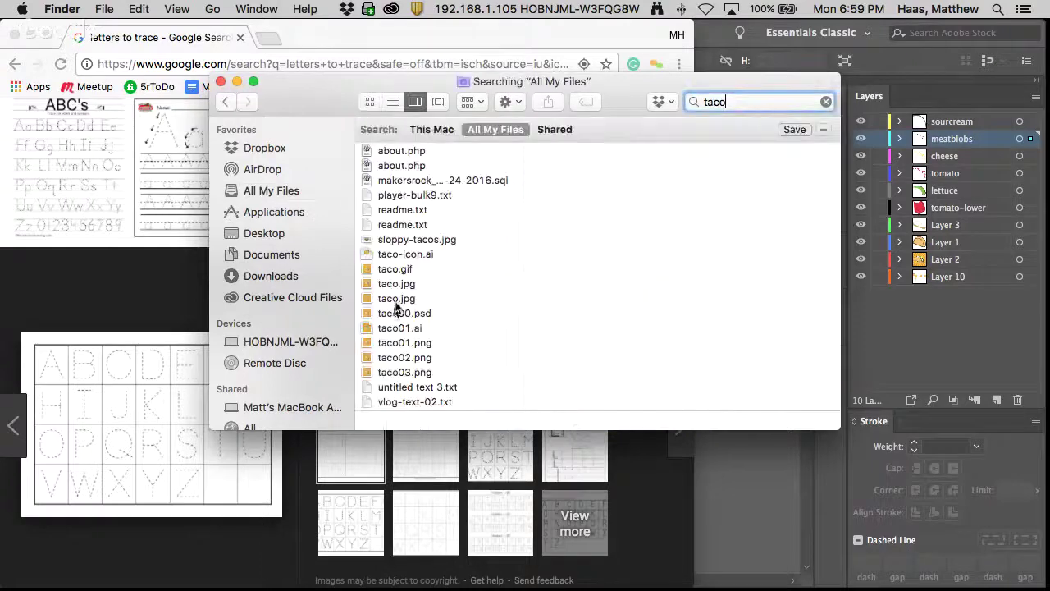
click(402, 316)
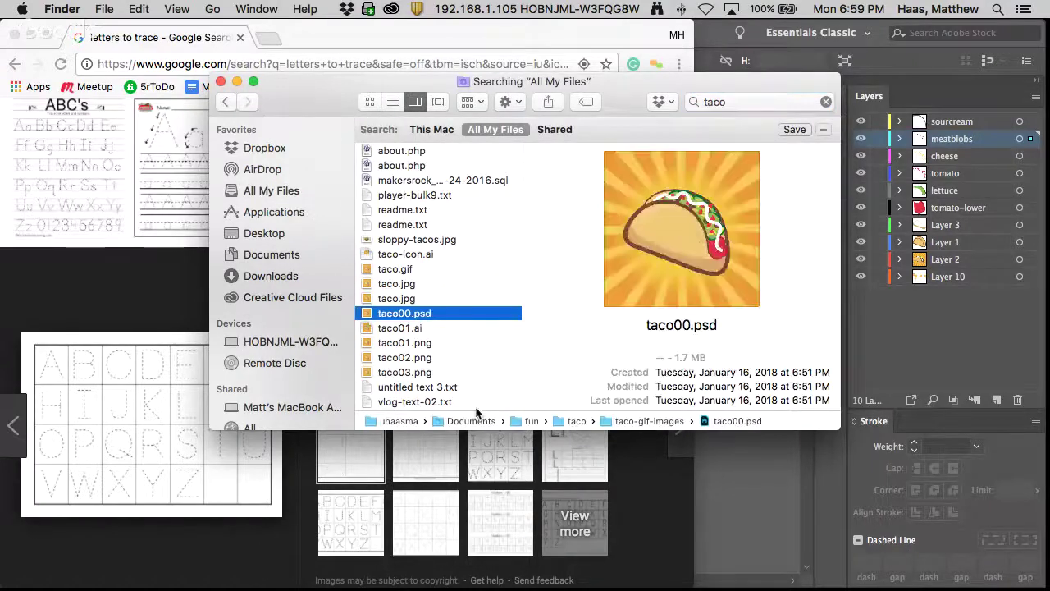
- Open the taco-gif-images folder that contains taco00.psd and view taco.gif in Chrome
double_click(649, 422)
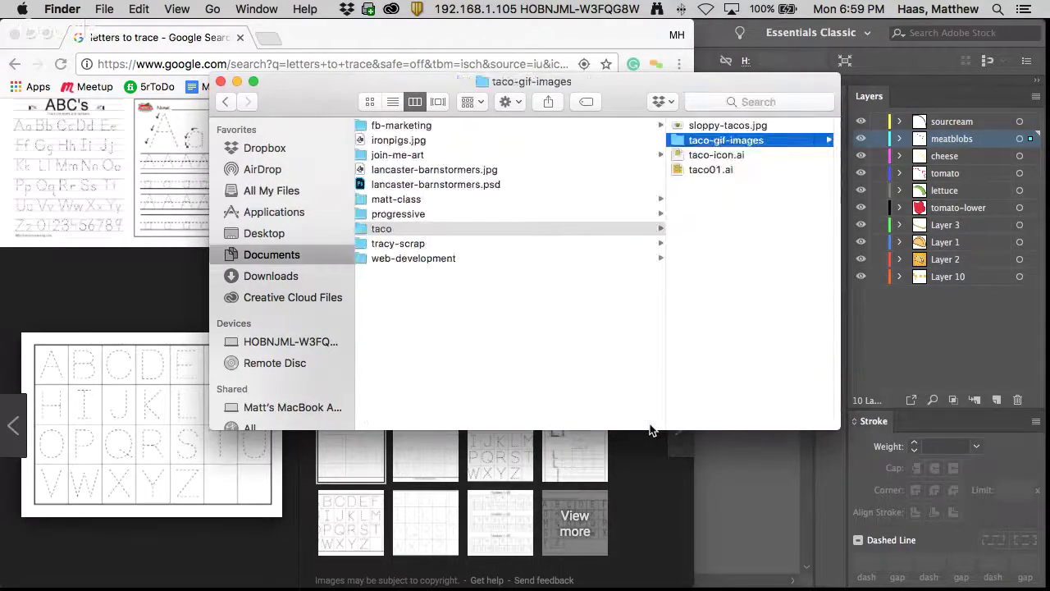
click(707, 143)
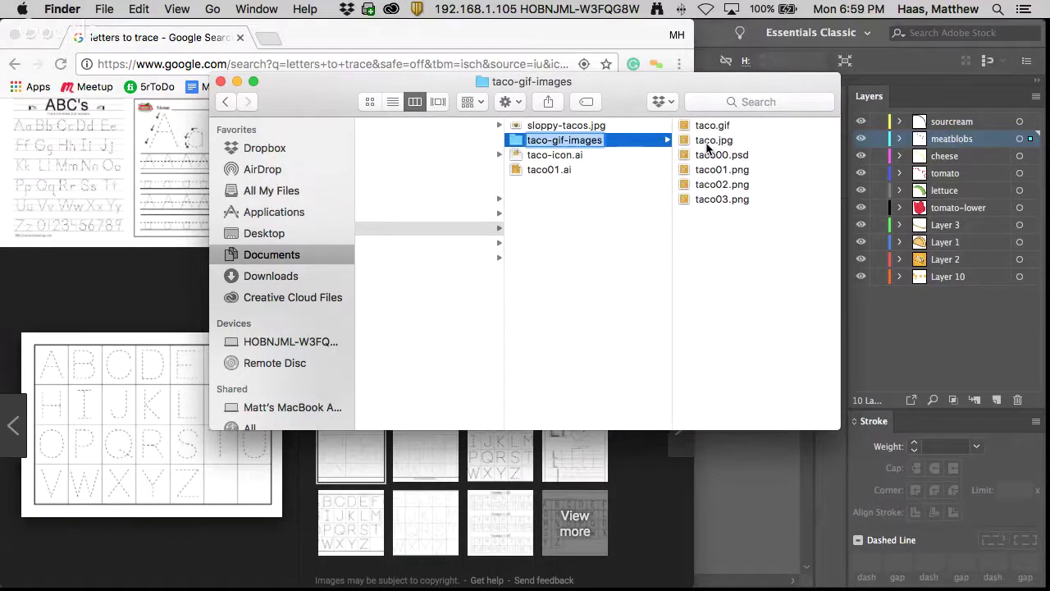
drag(708, 127, 354, 579)
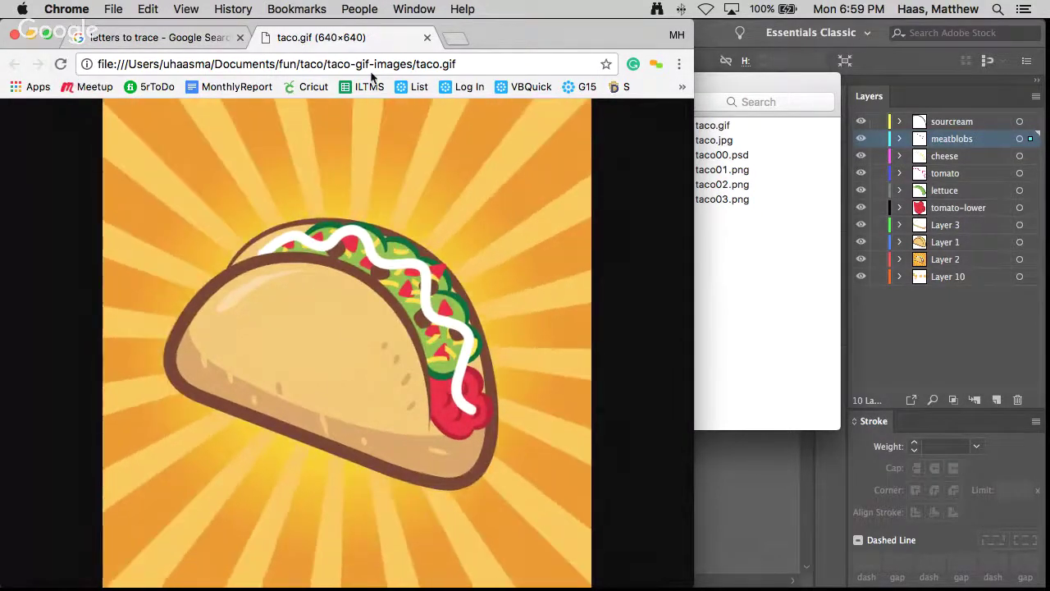
- Close the taco.gif page in Chrome and switch back to the taco-icon.ai artwork in Illustrator
click(427, 38)
click(710, 24)
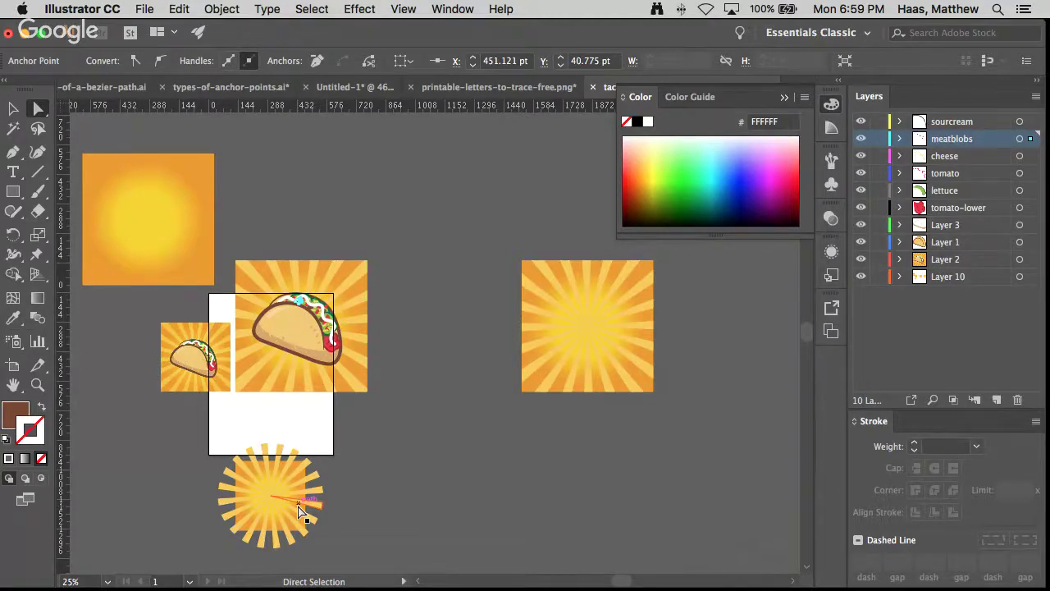
key(super+Tab)
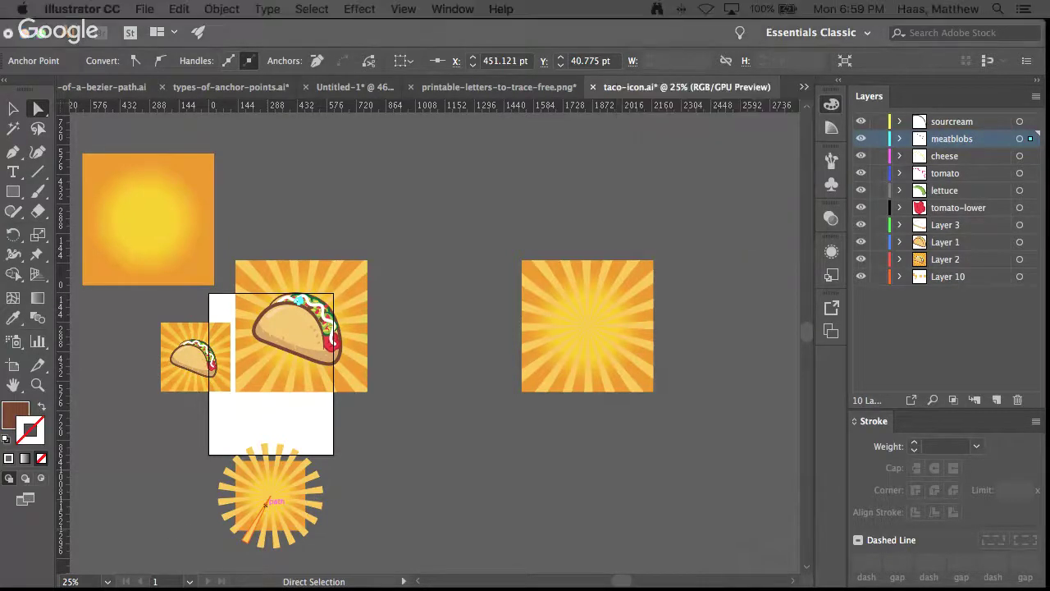